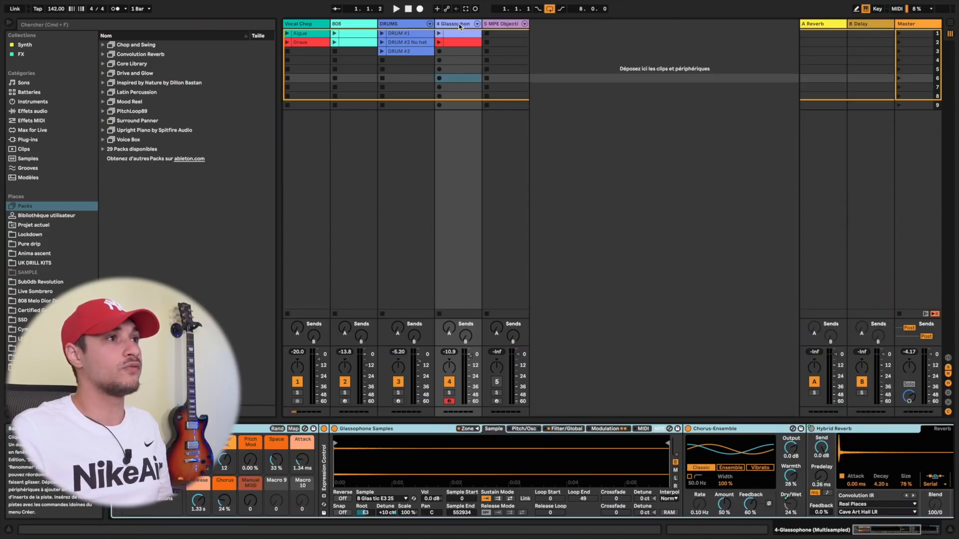
# Create an empty MIDI clip in the Glassophone track's third slot and set its loop length to 2 bars
pyautogui.click(457, 50)
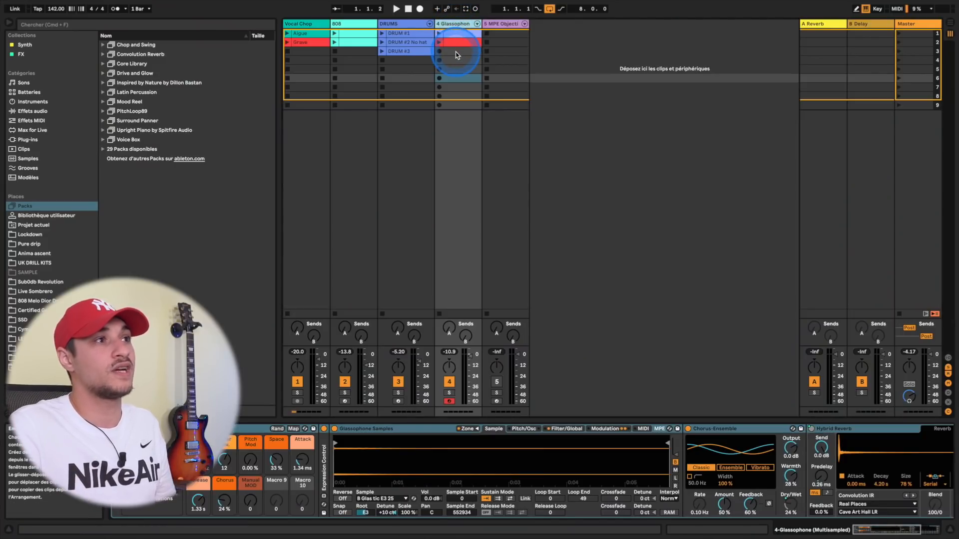
pyautogui.doubleClick(457, 51)
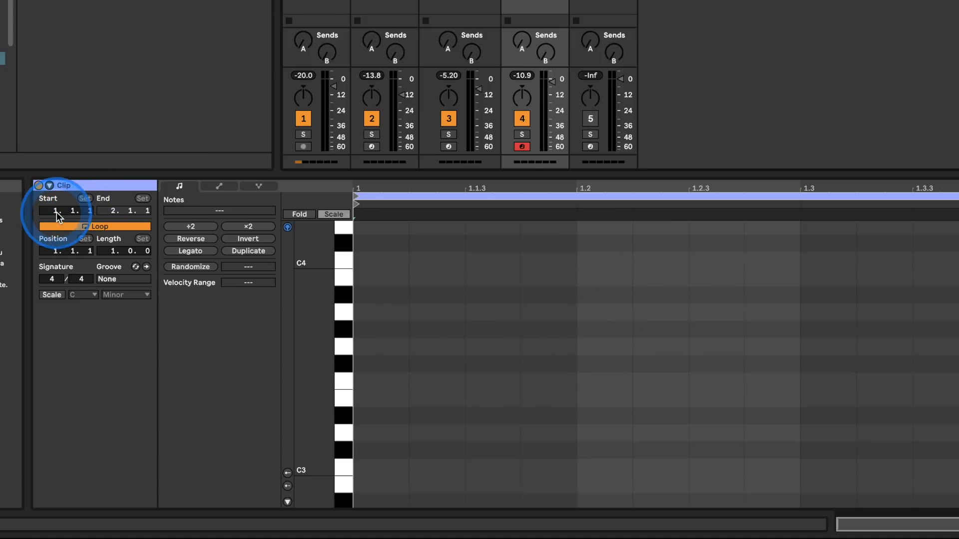
pyautogui.click(76, 230)
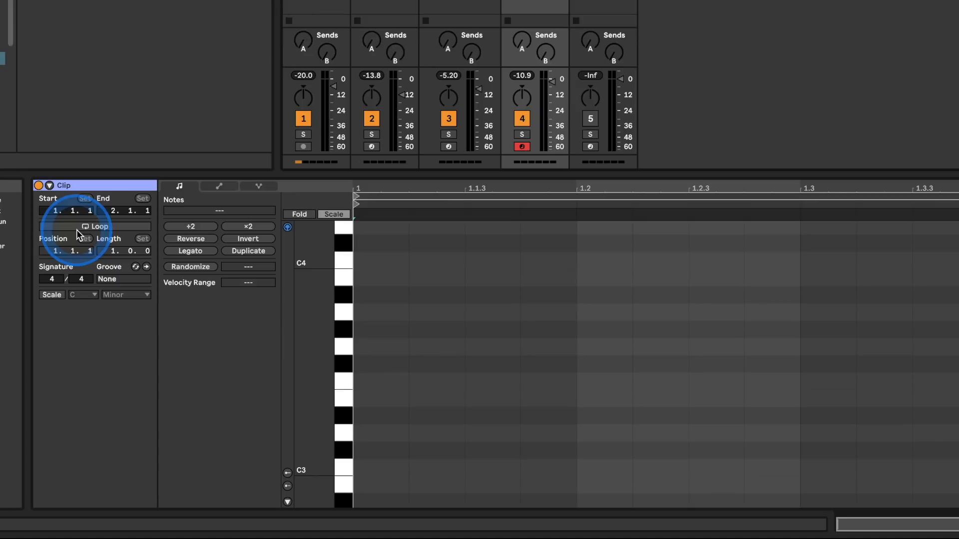
pyautogui.click(77, 230)
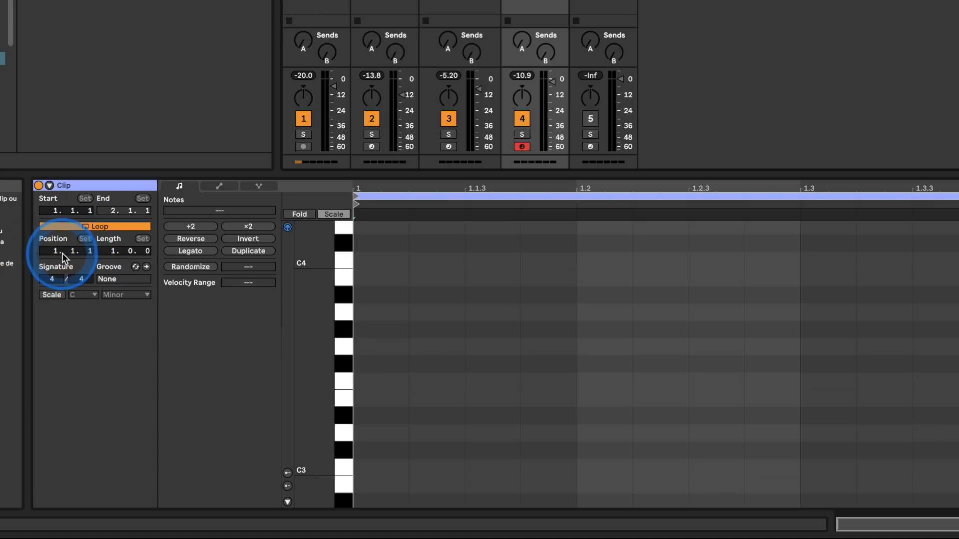
pyautogui.moveTo(113, 252); pyautogui.dragTo(113, 244)
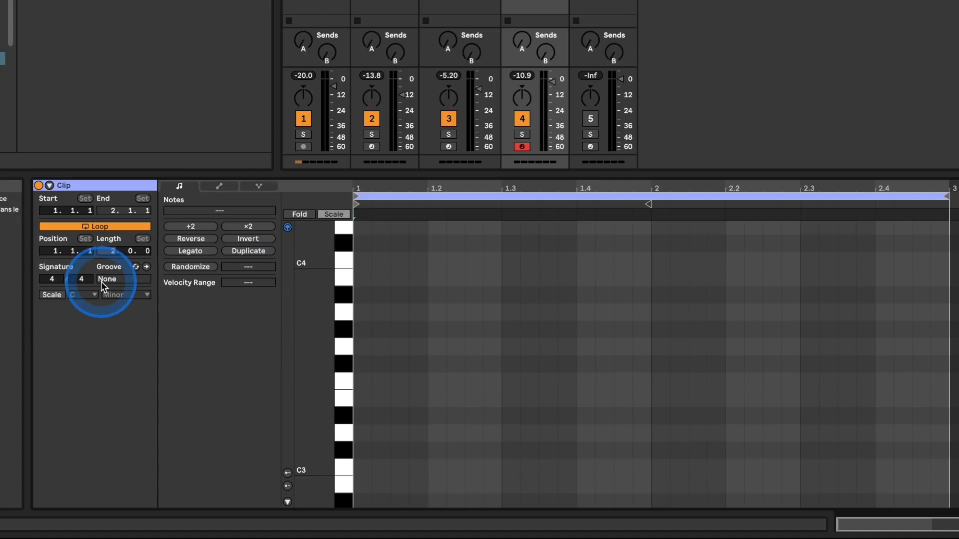
# Enable the scale setting for the new clip
pyautogui.click(49, 298)
pyautogui.click(43, 296)
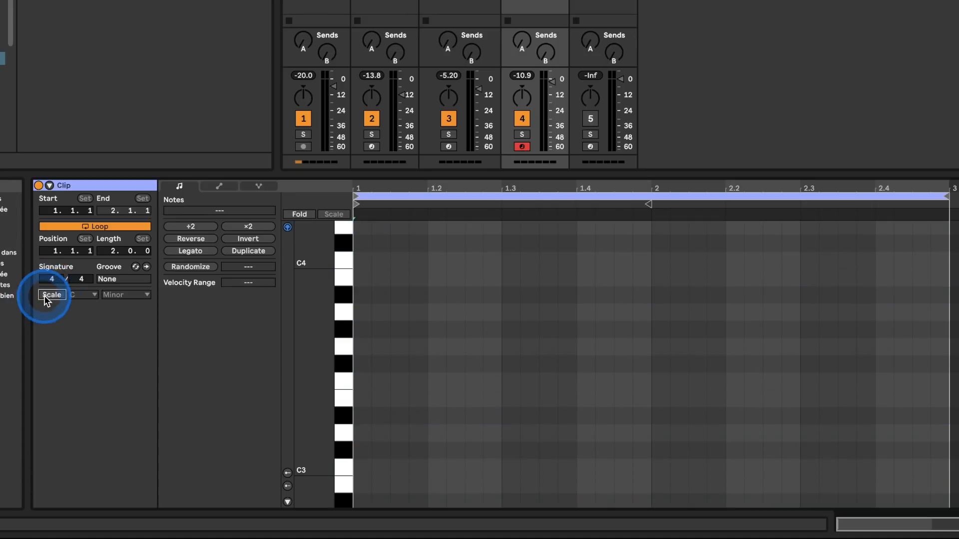
pyautogui.click(44, 295)
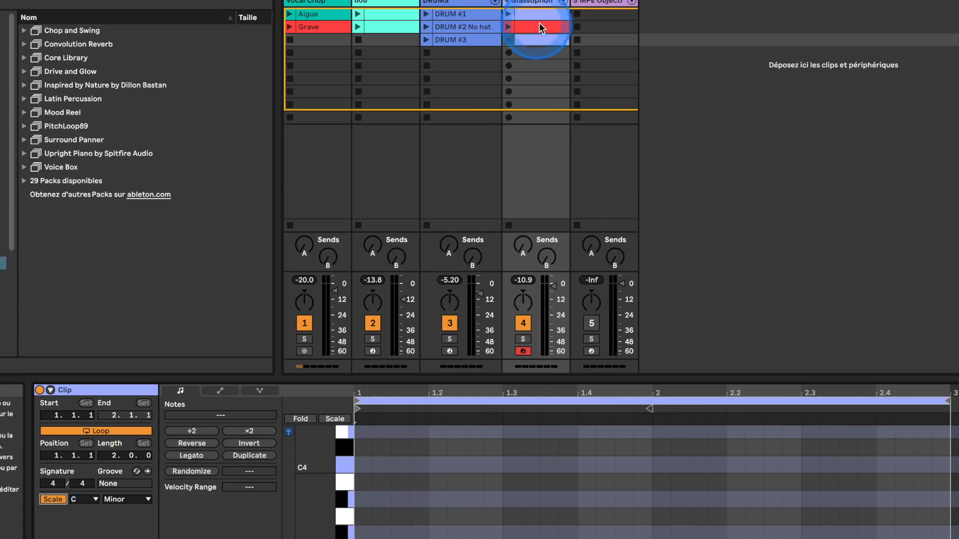
# Colour the third Glassophone clip yellow and set its scale root to A, with Minor as the scale type
pyautogui.rightClick(543, 40)
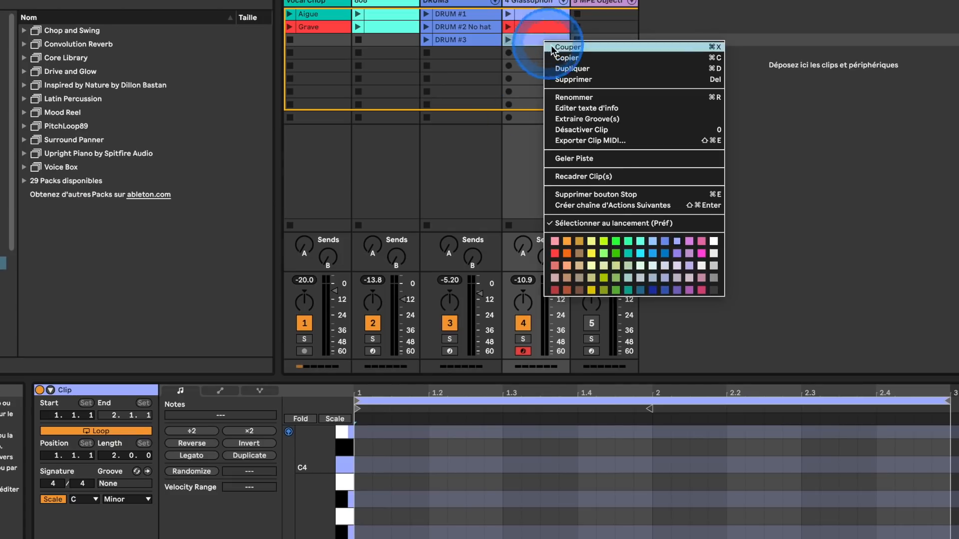
pyautogui.click(592, 252)
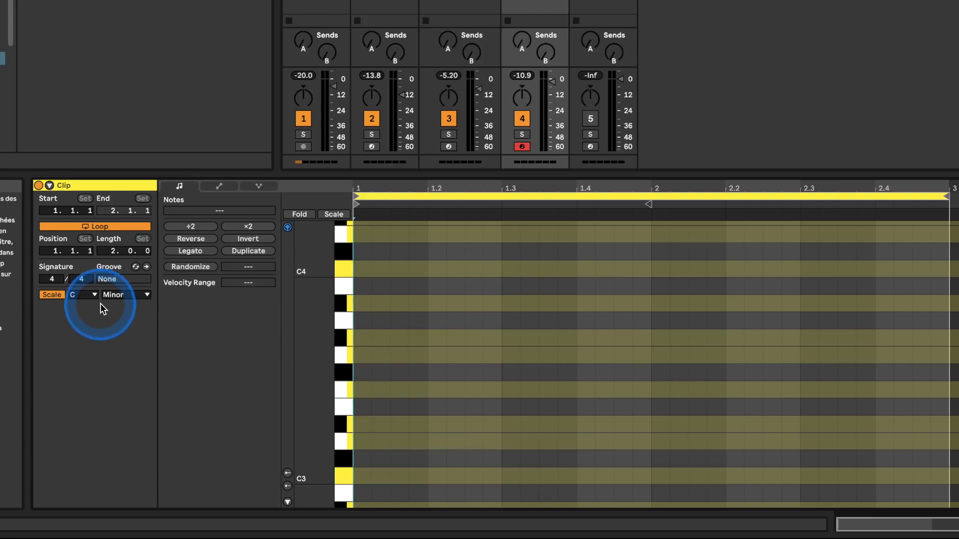
pyautogui.click(81, 294)
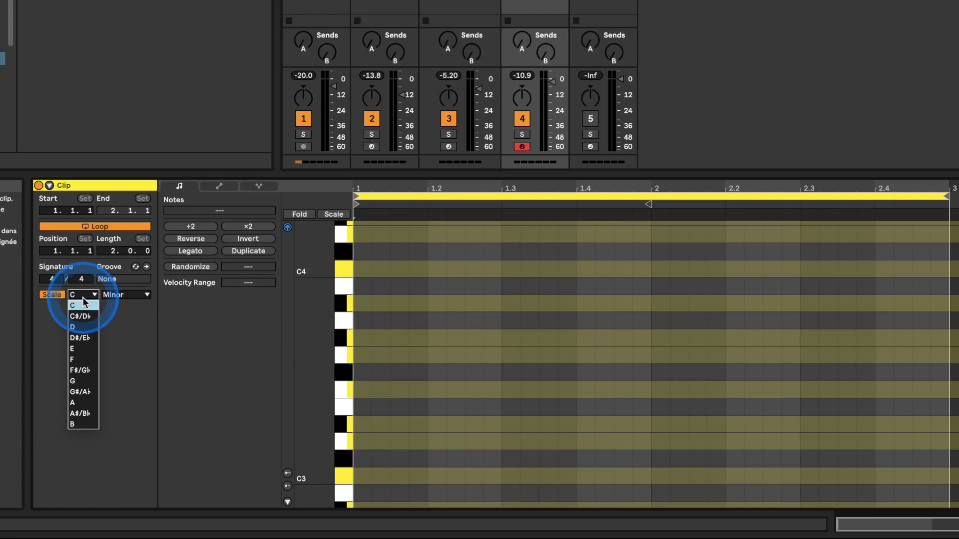
pyautogui.click(74, 403)
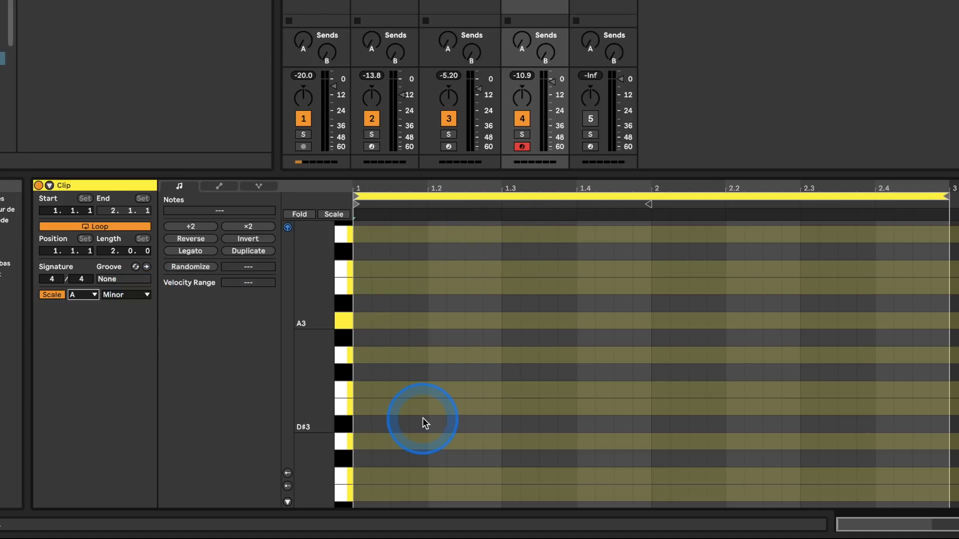
pyautogui.scroll(-1, 430, 381)
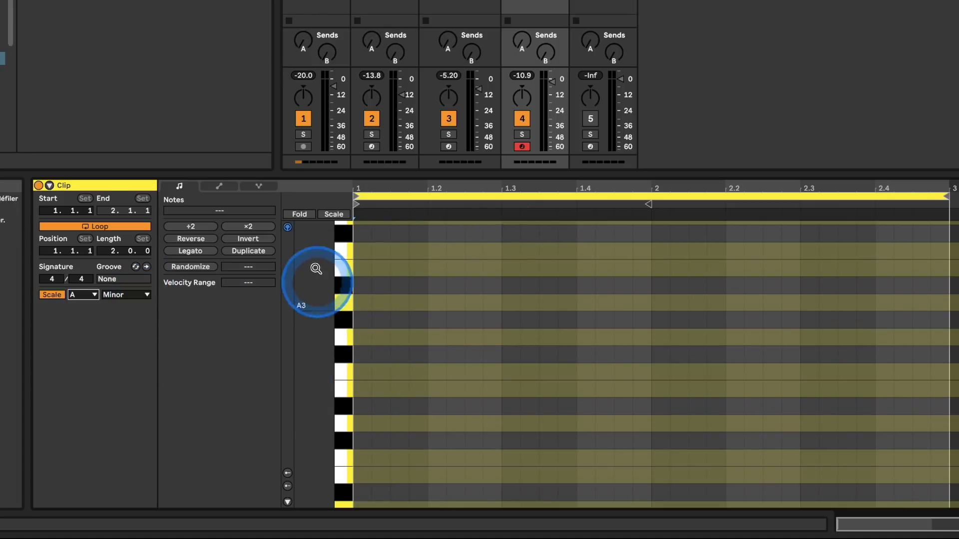
pyautogui.doubleClick(363, 390)
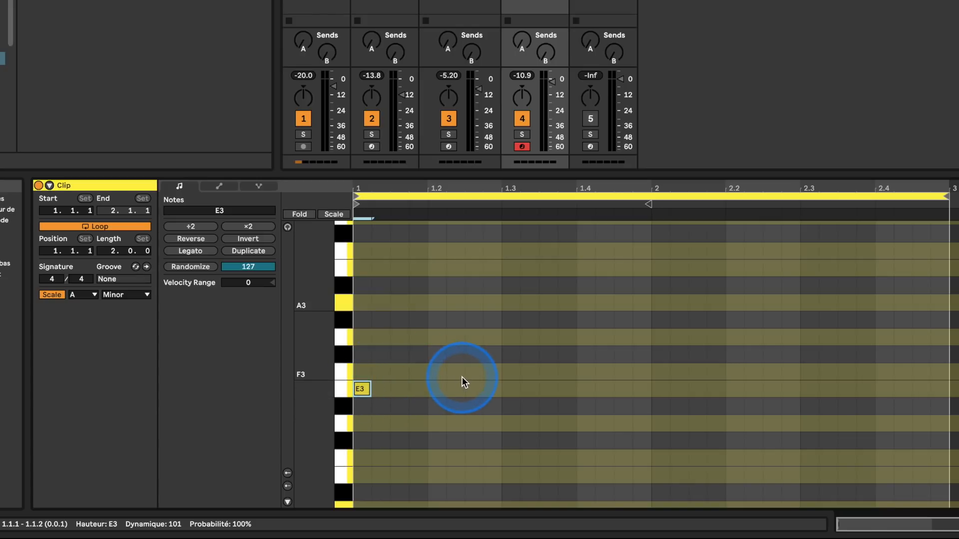
pyautogui.click(363, 390)
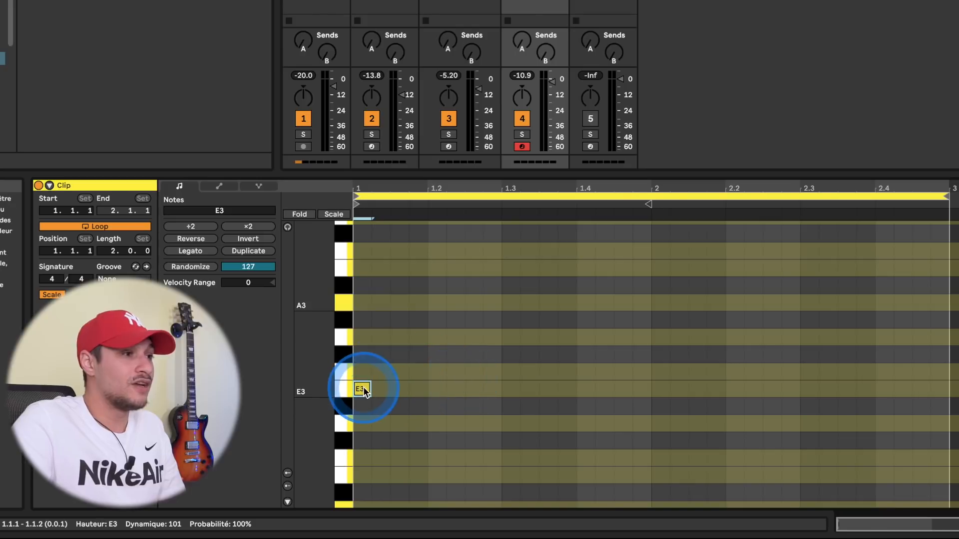
pyautogui.doubleClick(363, 389)
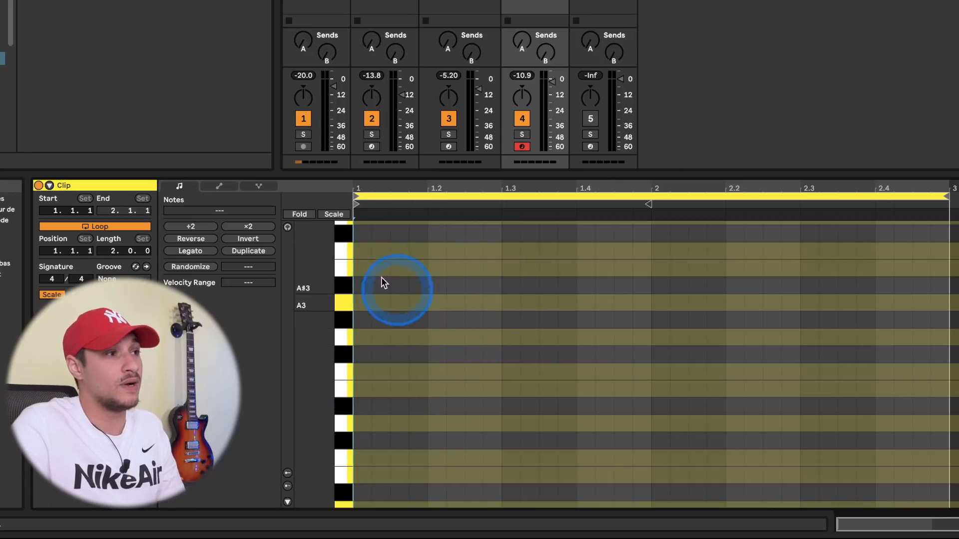
# Restrict the note editor's rows to the pitches of the A Minor scale
pyautogui.click(332, 215)
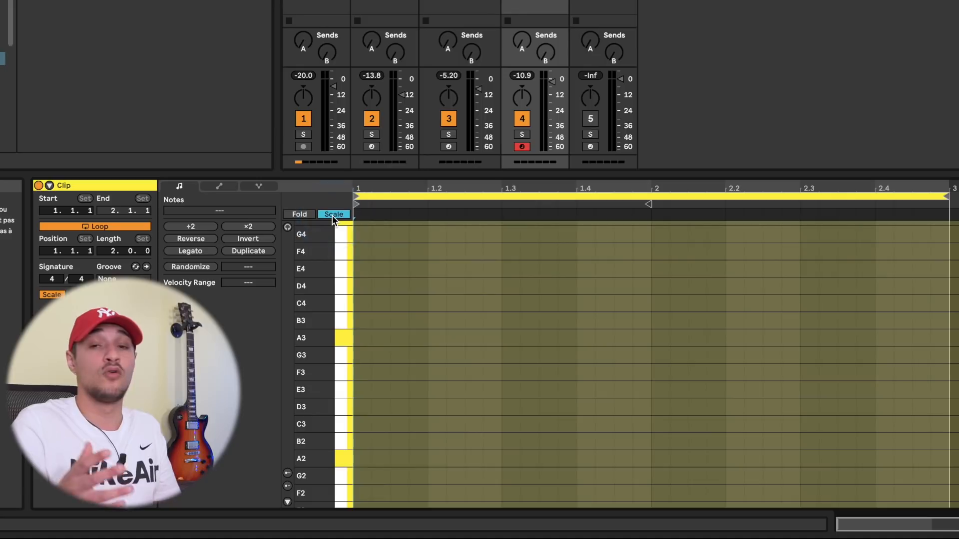
pyautogui.scroll(-5, 301, 232)
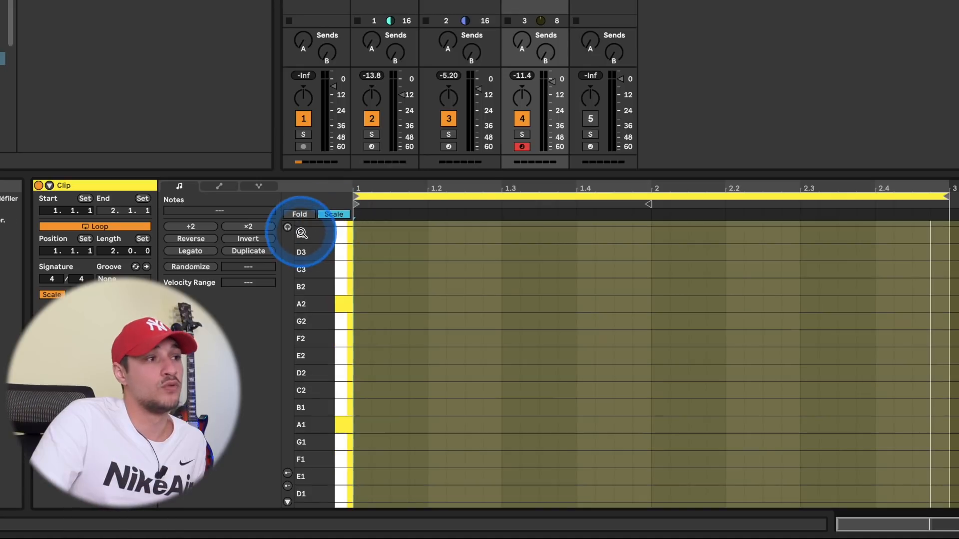
# Turn on note preview and place a sixteenth-note A2 at the very start of the clip
pyautogui.doubleClick(397, 270)
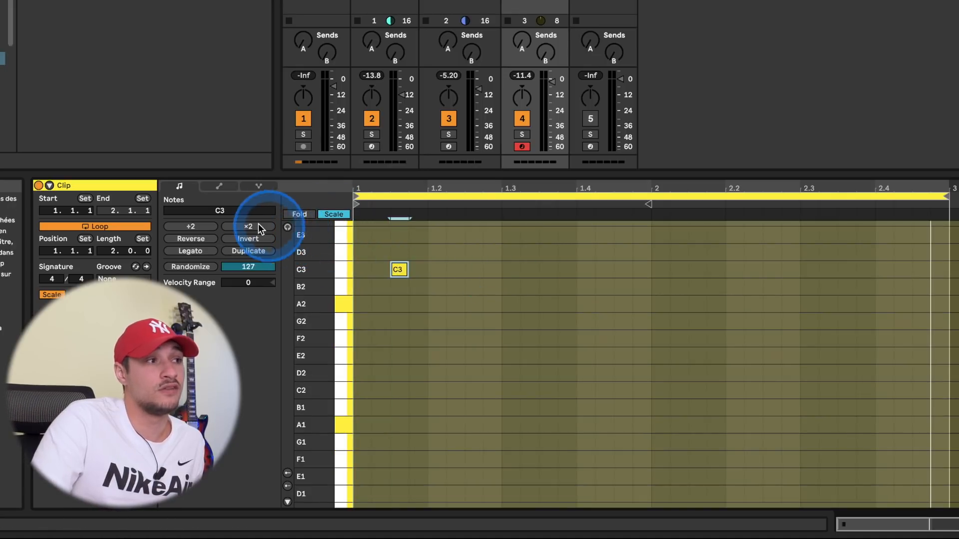
pyautogui.click(288, 227)
pyautogui.click(402, 272)
pyautogui.moveTo(404, 271); pyautogui.dragTo(364, 307)
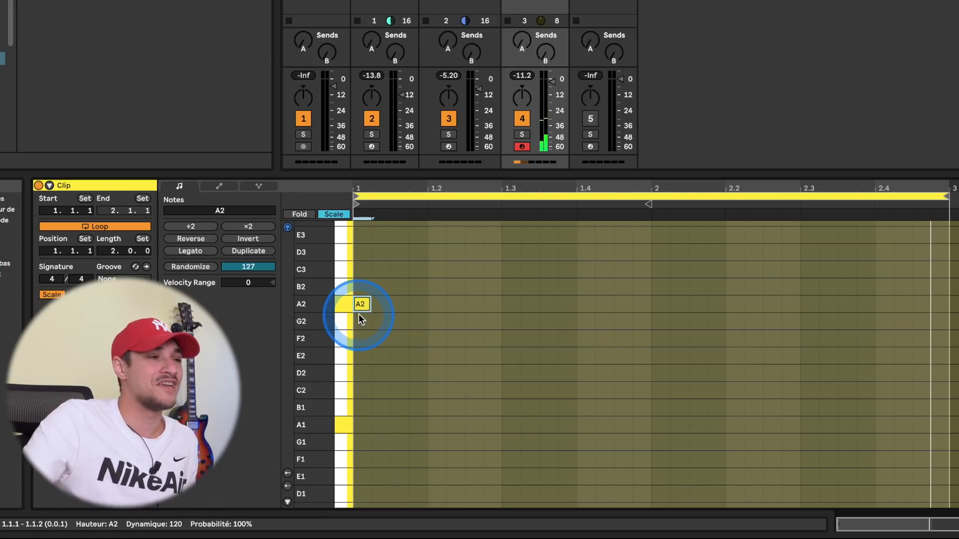
# Continue the first-bar melody with sixteenth notes C3 at 1.1.4, F3 at 1.2.3, E3 at 1.3 and C3 at 1.3.4
pyautogui.doubleClick(418, 269)
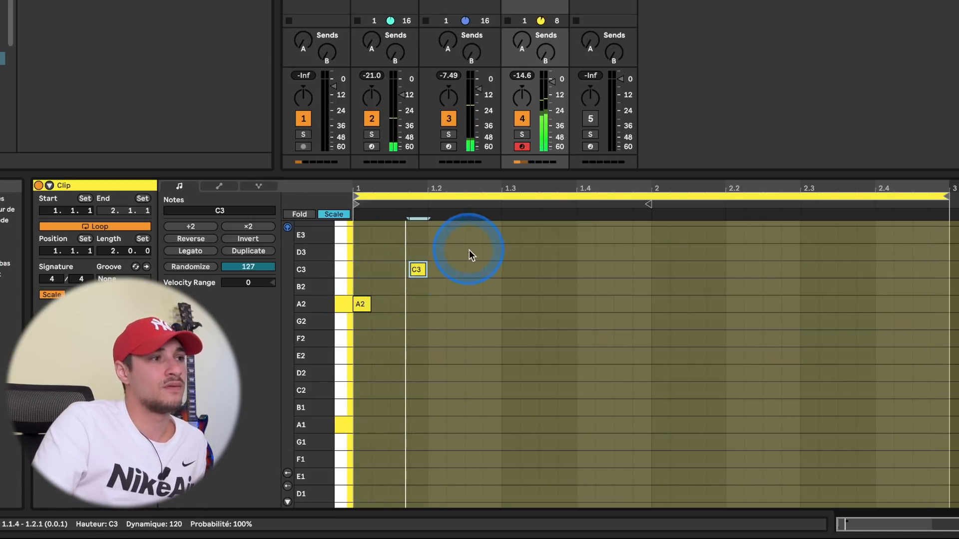
pyautogui.scroll(2, 469, 249)
pyautogui.doubleClick(469, 253)
pyautogui.doubleClick(494, 276)
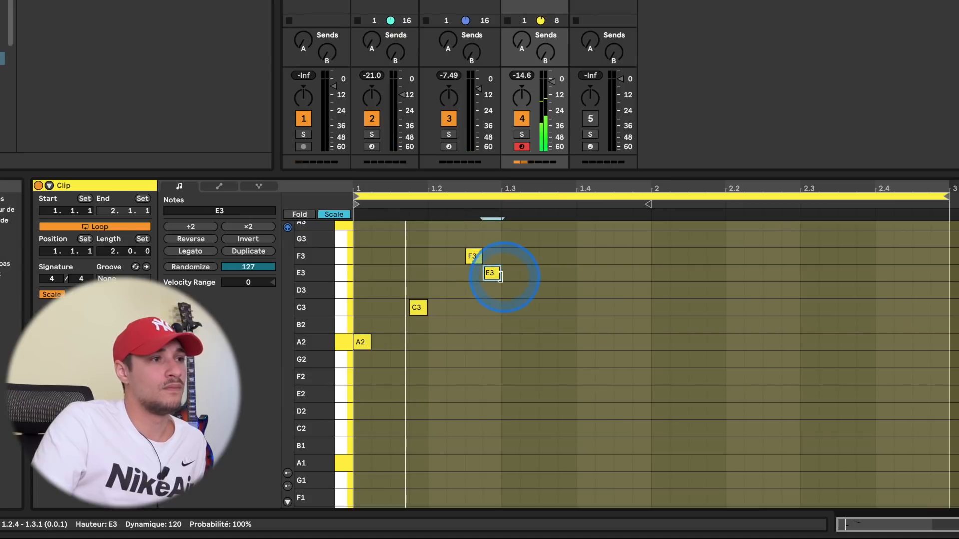
pyautogui.moveTo(504, 280); pyautogui.dragTo(522, 280)
pyautogui.doubleClick(565, 309)
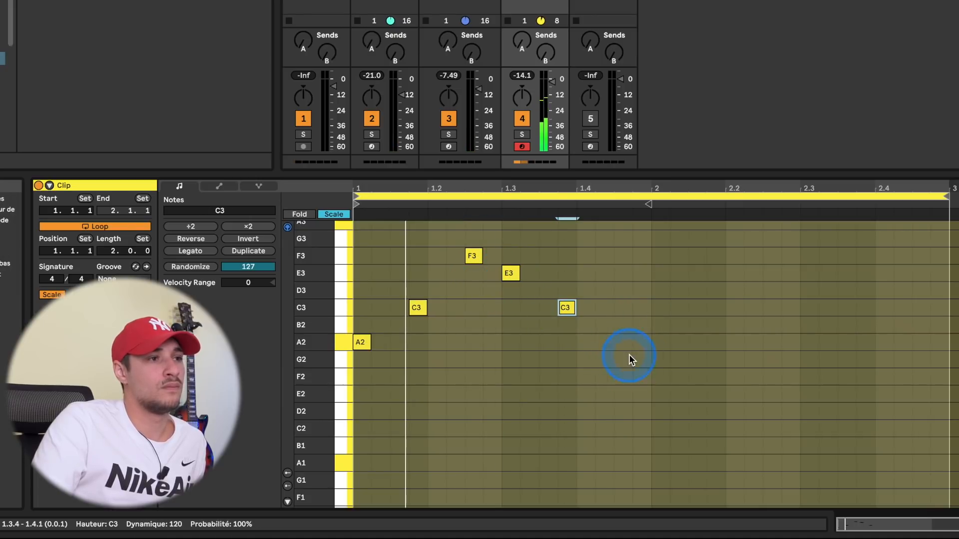
# Complete the melody to the end of bar 2 with sixteenth notes G2, A2, D3, A2, B2, E3 and C3
pyautogui.doubleClick(772, 292)
pyautogui.doubleClick(791, 342)
pyautogui.doubleClick(885, 325)
pyautogui.doubleClick(932, 307)
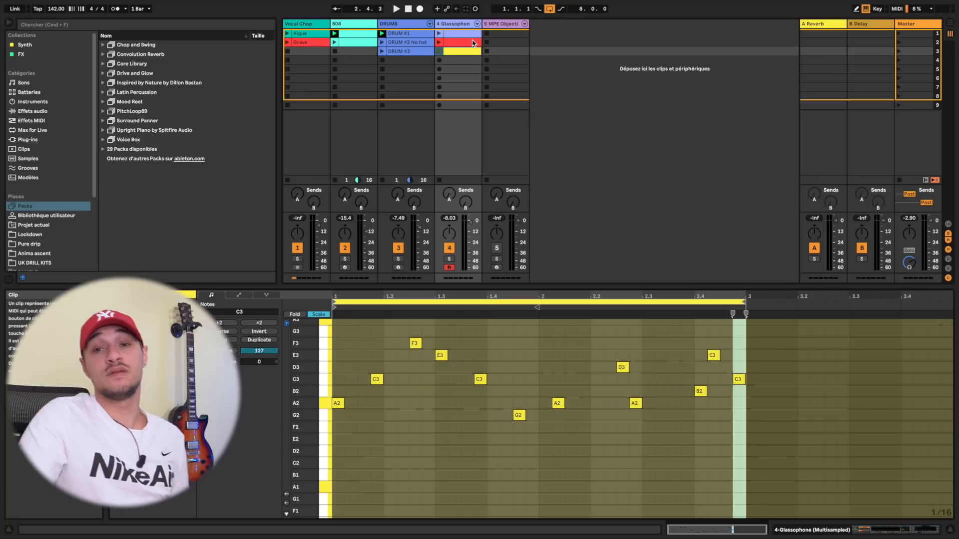
# Create an empty MIDI clip in the Glassophone track's fourth slot with a loop length of 2 bars
pyautogui.moveTo(459, 33); pyautogui.dragTo(447, 58)
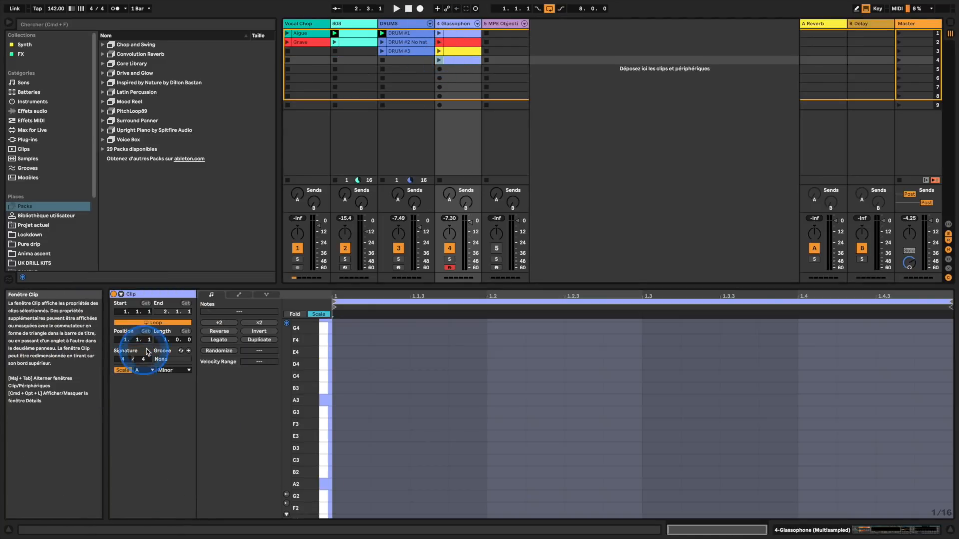
pyautogui.moveTo(160, 342); pyautogui.dragTo(160, 340)
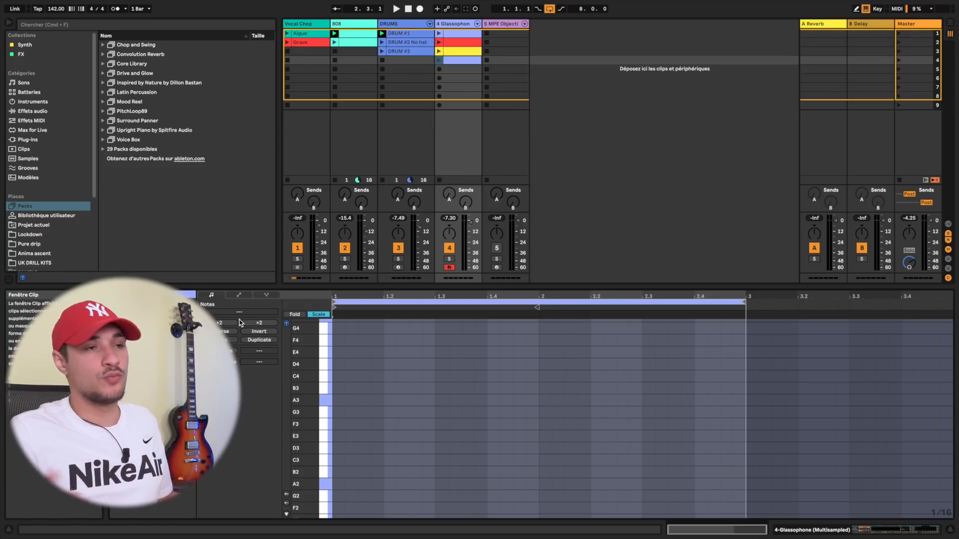
# Build an A3, C4 and E4 chord at the clip's start and extend its notes to six sixteenths
pyautogui.click(356, 409)
pyautogui.doubleClick(343, 406)
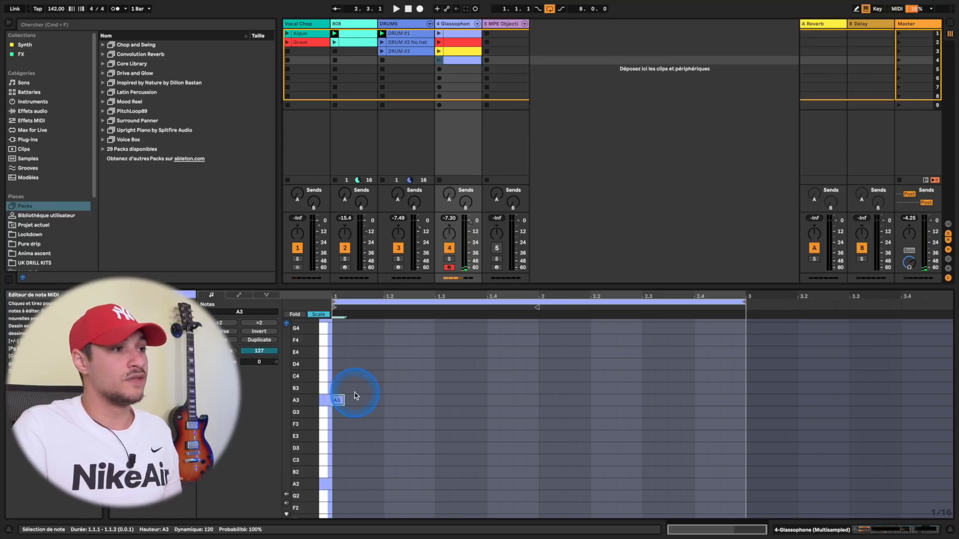
pyautogui.doubleClick(341, 376)
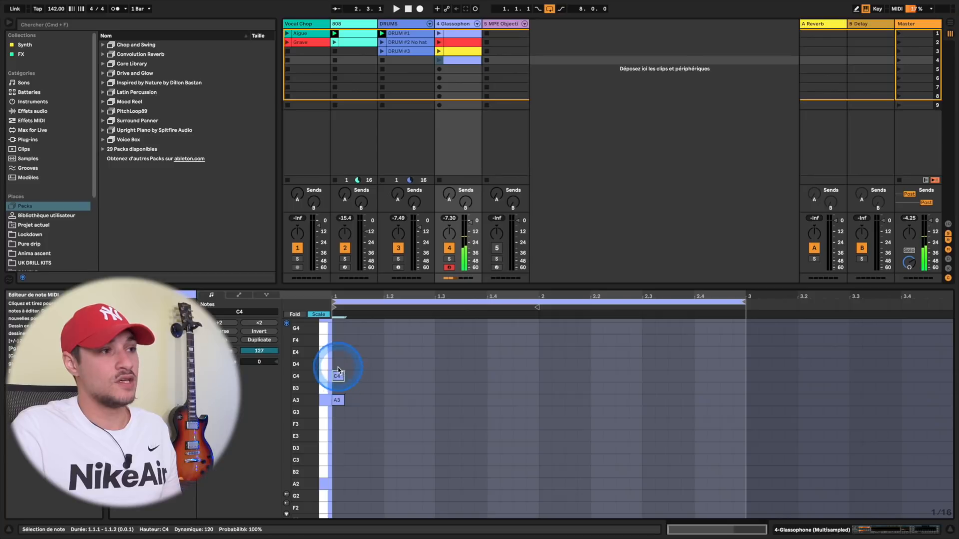
pyautogui.moveTo(341, 340); pyautogui.dragTo(349, 436)
pyautogui.moveTo(344, 399); pyautogui.dragTo(413, 401)
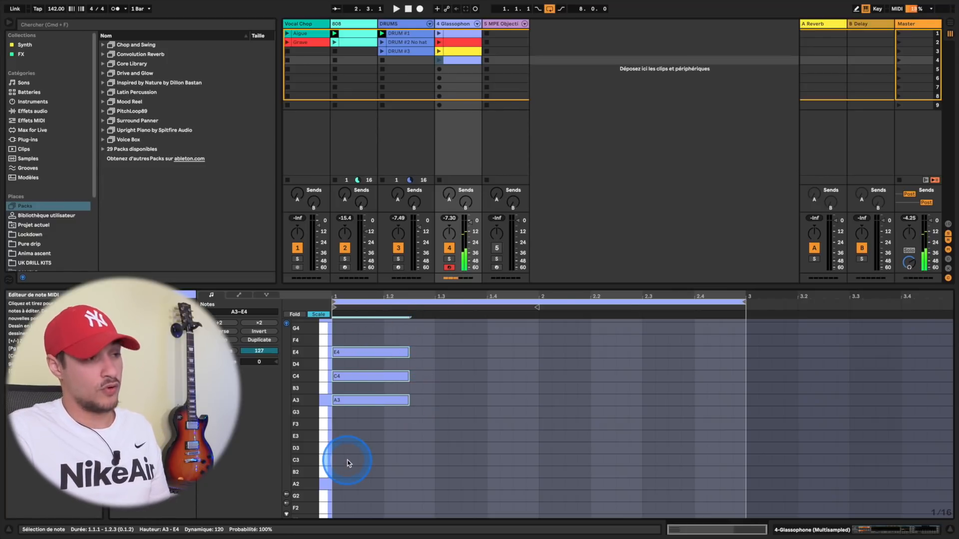
# Duplicate the chord into G3-B3-D4 at 1.3, E3-G3-B3 at 2 and F3-A3-C4 at 2.3, and play the clip back
pyautogui.press('super+d')
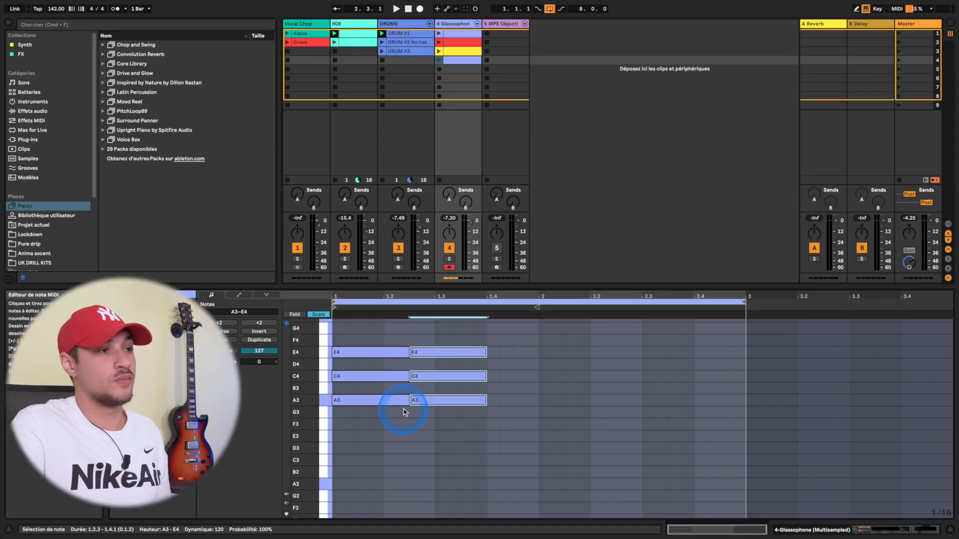
pyautogui.moveTo(430, 355); pyautogui.dragTo(675, 379)
pyautogui.click(439, 60)
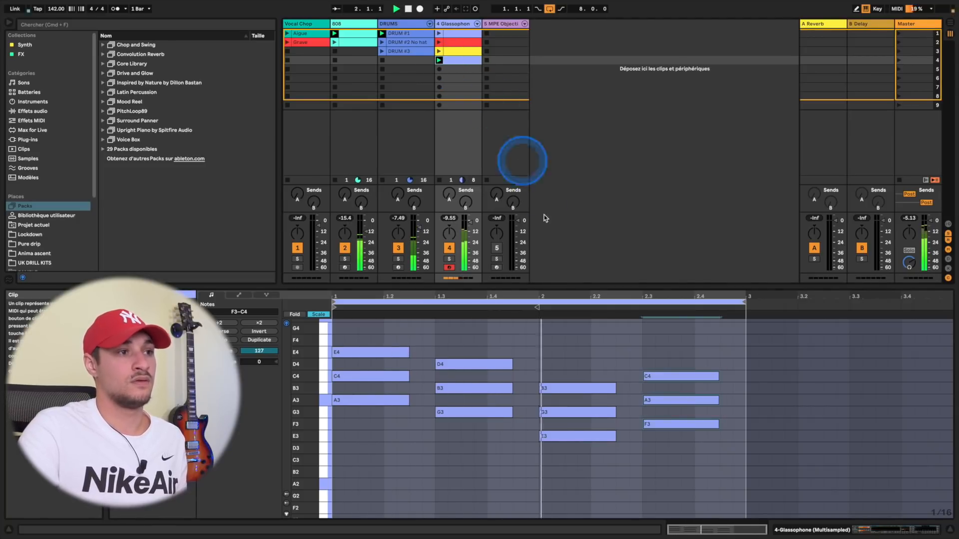
pyautogui.press('space')
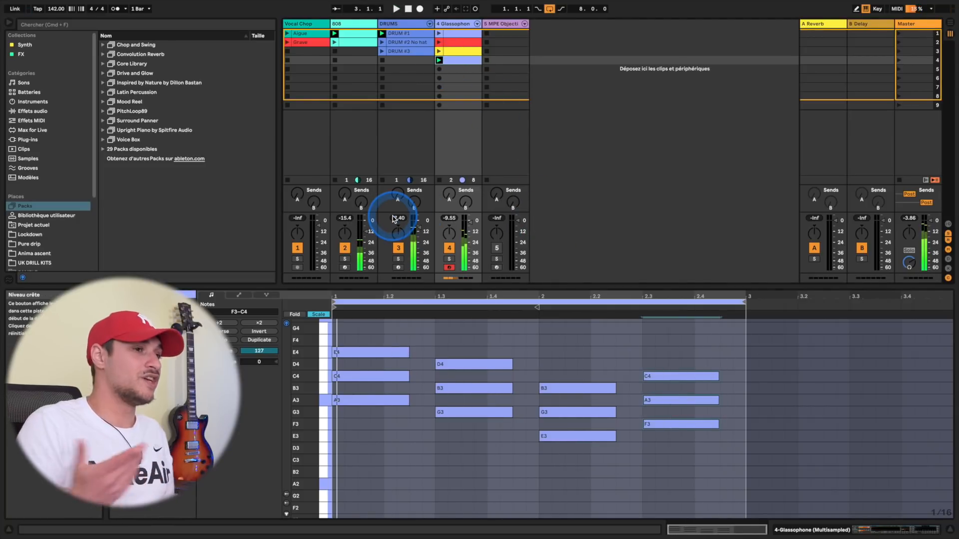
# Invert the first and third chords by lowering E4 to E3 and B3 to B2, and play the progression back
pyautogui.click(372, 358)
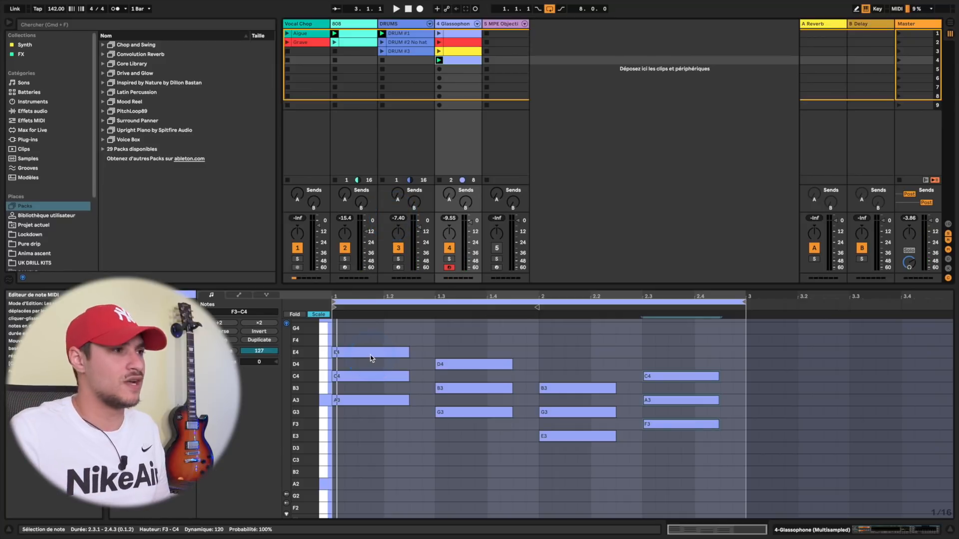
pyautogui.click(369, 358)
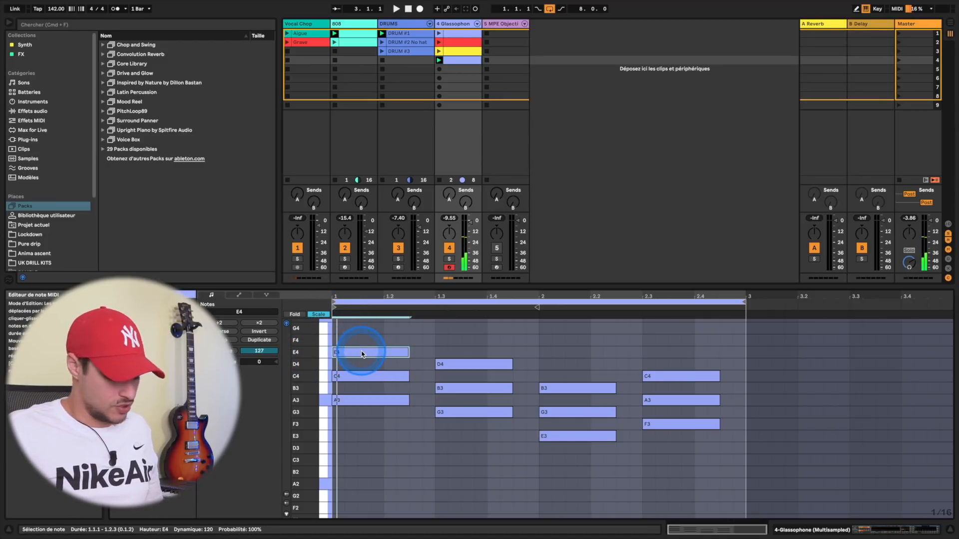
pyautogui.hotkey('shift', 'Down')
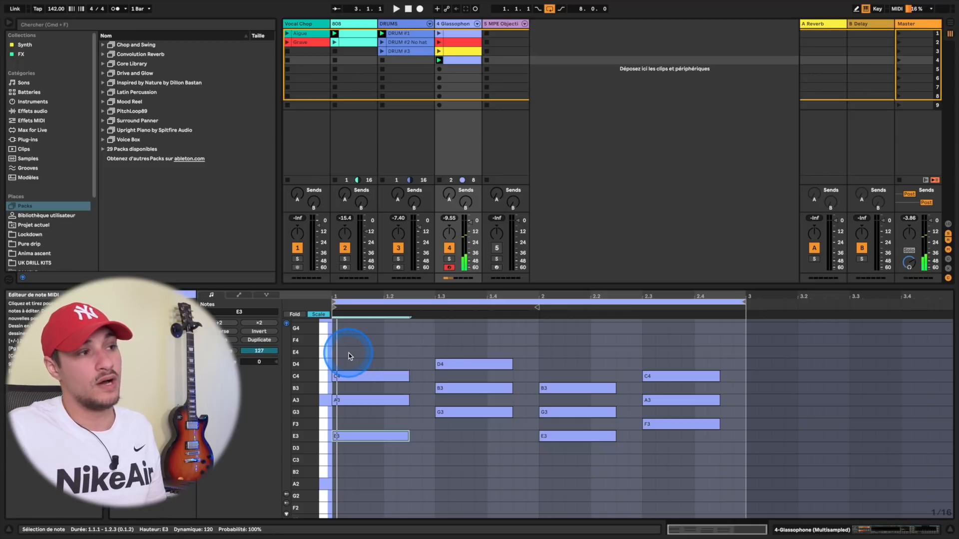
pyautogui.click(550, 391)
pyautogui.hotkey('shift', 'Down')
pyautogui.press('space')
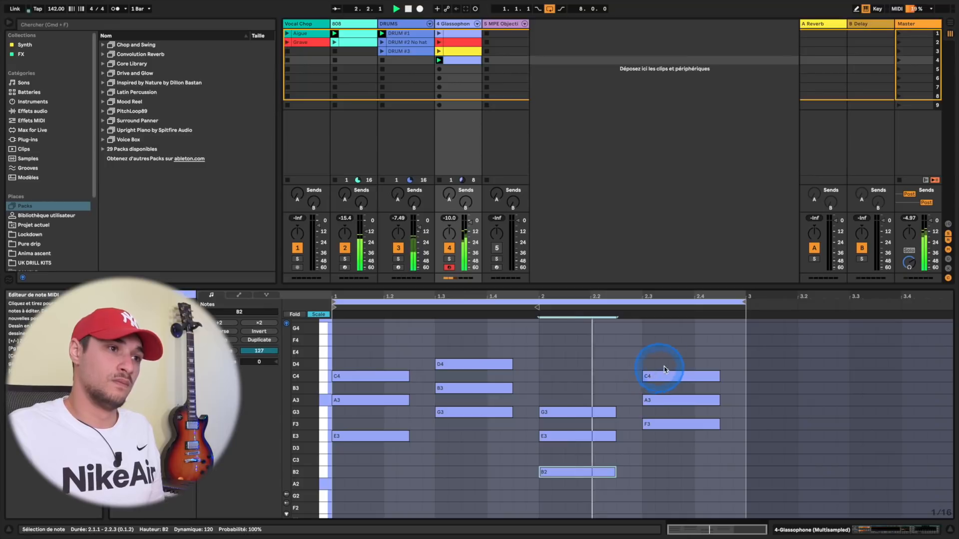
# Invert the fourth and second chords by lowering A3 to A2 and D4 to D3, and play the progression back
pyautogui.scroll(-1, 664, 379)
pyautogui.press('space')
pyautogui.click(665, 389)
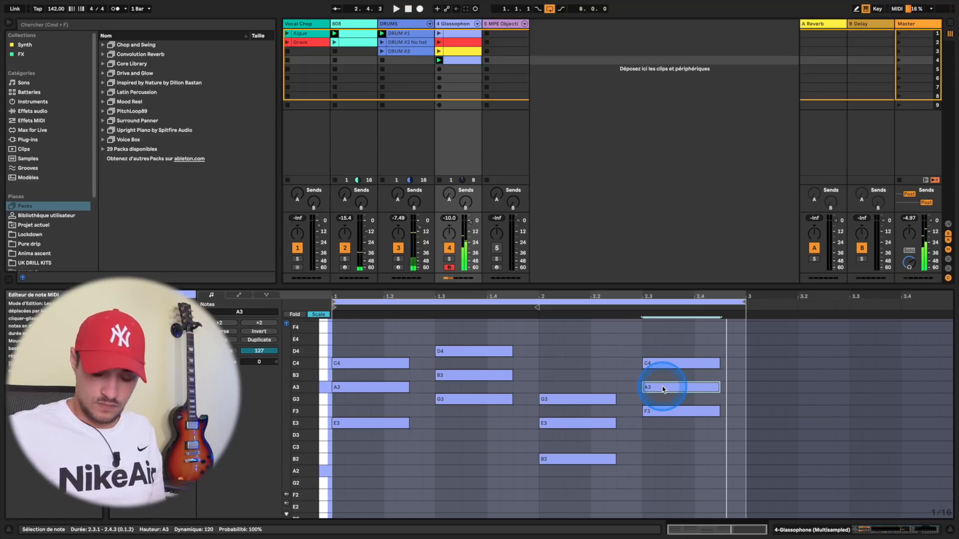
pyautogui.hotkey('shift', 'Down')
pyautogui.click(463, 353)
pyautogui.hotkey('shift', 'Down')
pyautogui.press('space')
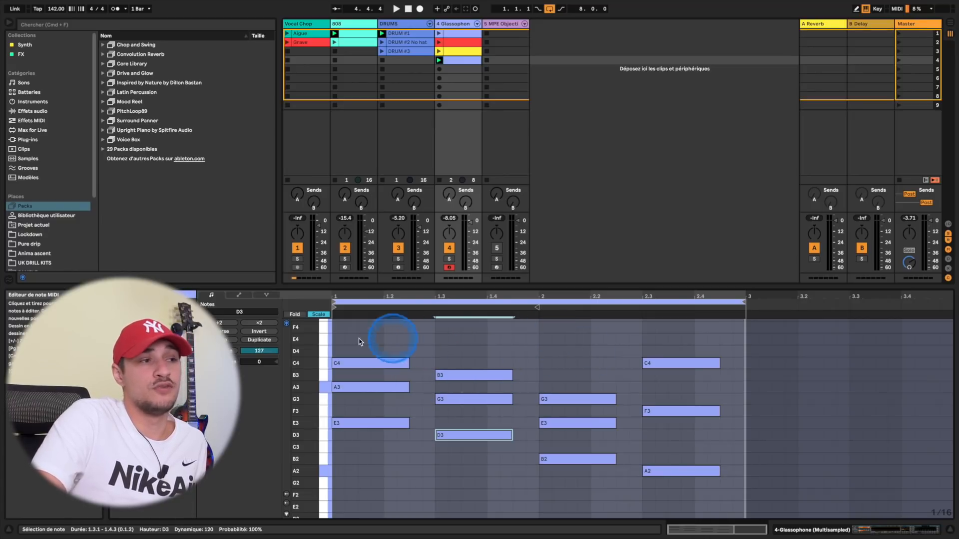
# Fold the editor to the used pitches and add sixteenth notes A2, A2, B2, F3, B3, G3, D3, B2 and A2 around the chords during playback
pyautogui.click(295, 314)
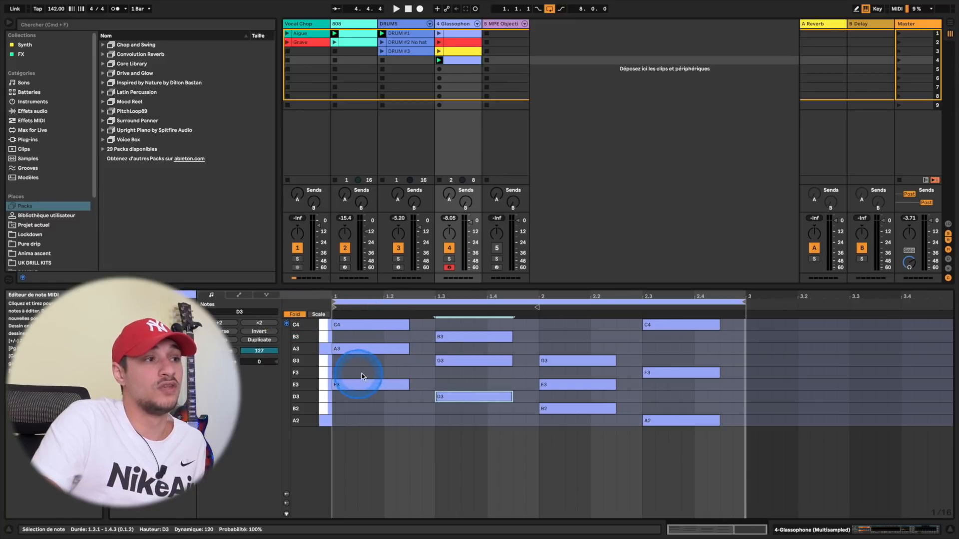
pyautogui.click(392, 421)
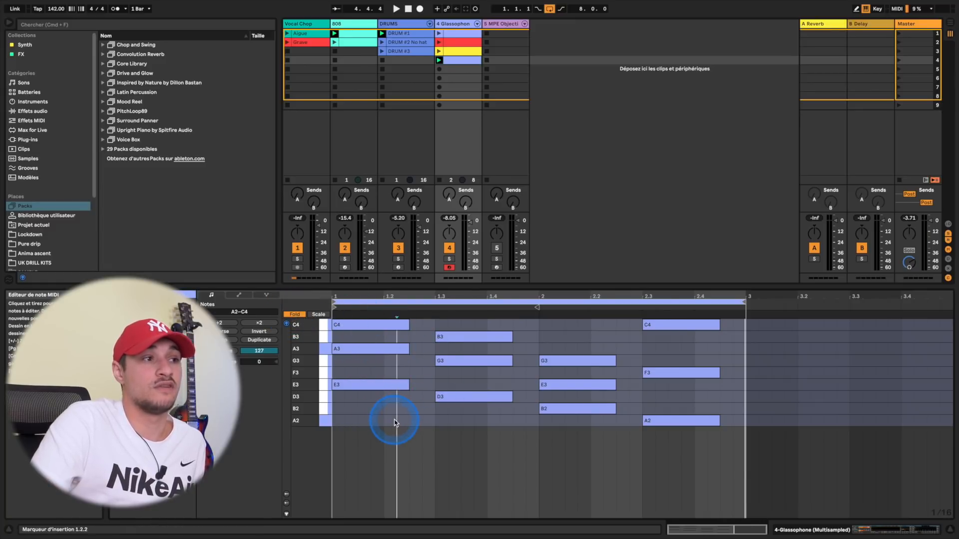
pyautogui.click(414, 409)
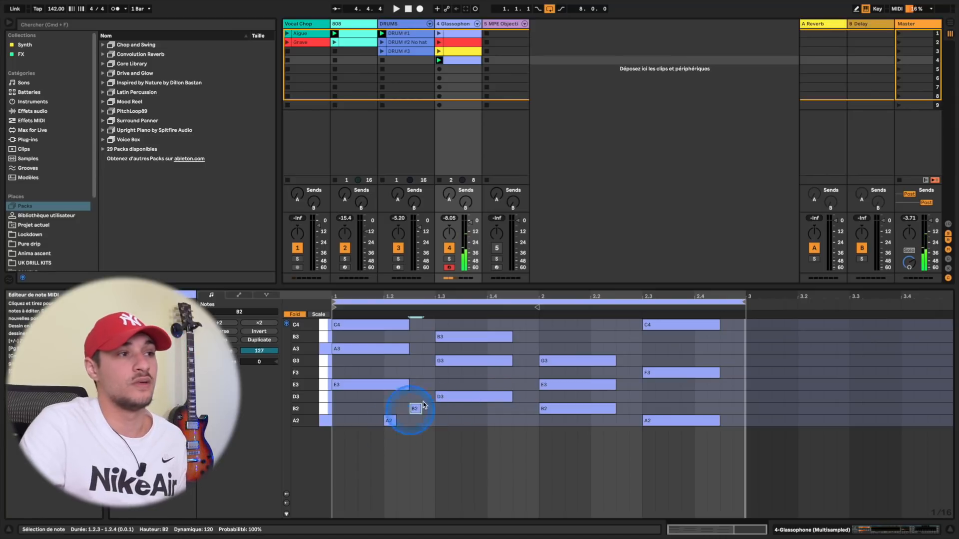
pyautogui.doubleClick(480, 374)
pyautogui.doubleClick(583, 337)
pyautogui.press('space')
pyautogui.doubleClick(687, 361)
pyautogui.doubleClick(701, 397)
pyautogui.doubleClick(726, 409)
pyautogui.doubleClick(739, 421)
pyautogui.doubleClick(337, 421)
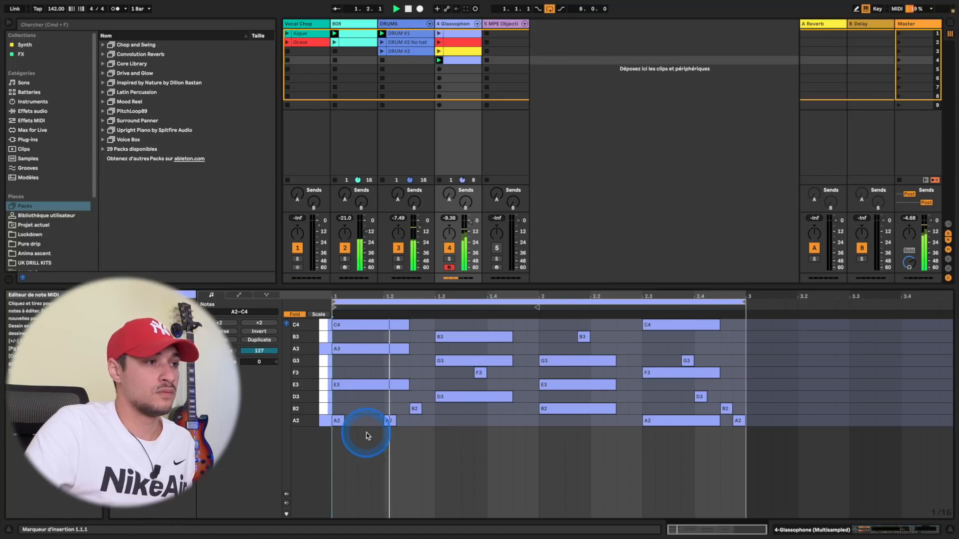
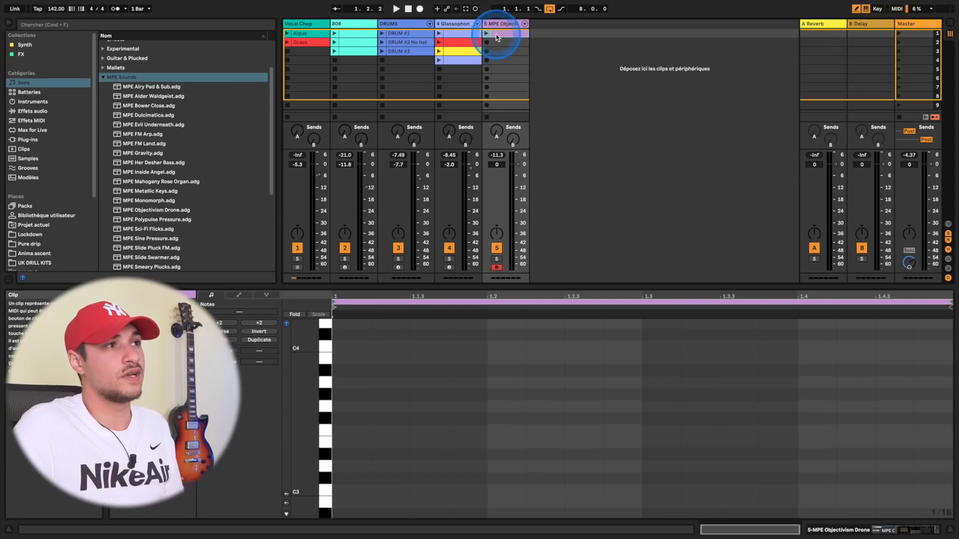
# Solo the MPE Objectivism Drone track, add a one-bar C3 note to its clip and show the note expression lanes
pyautogui.click(497, 259)
pyautogui.click(345, 482)
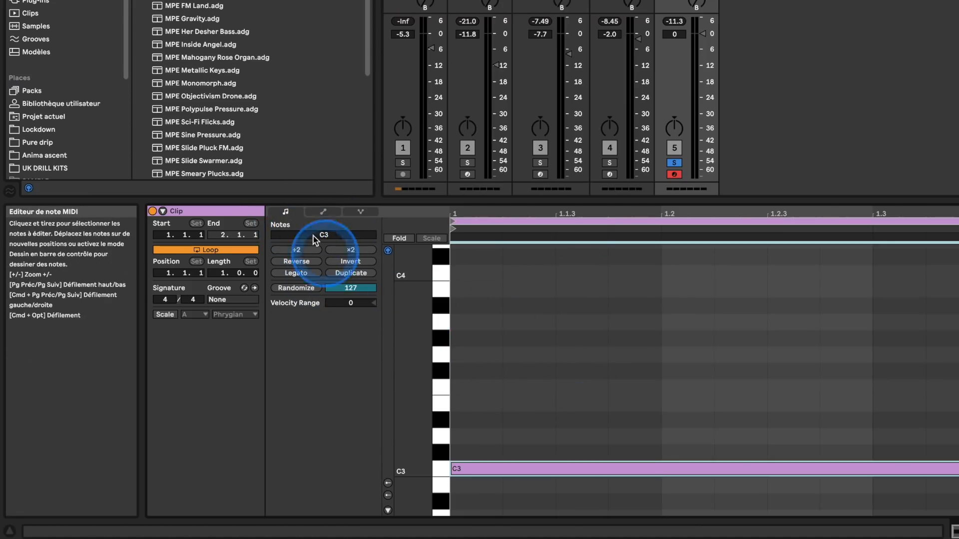
pyautogui.click(320, 219)
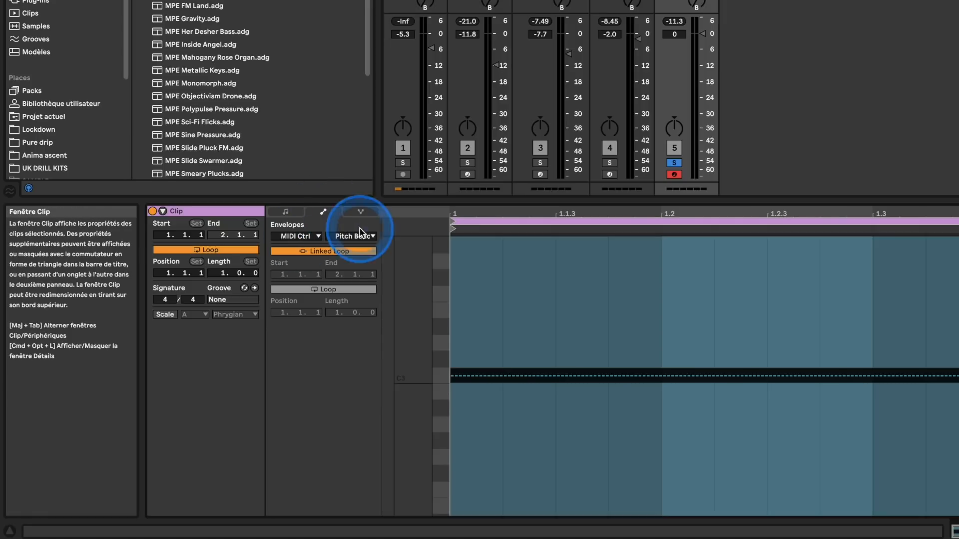
pyautogui.click(360, 213)
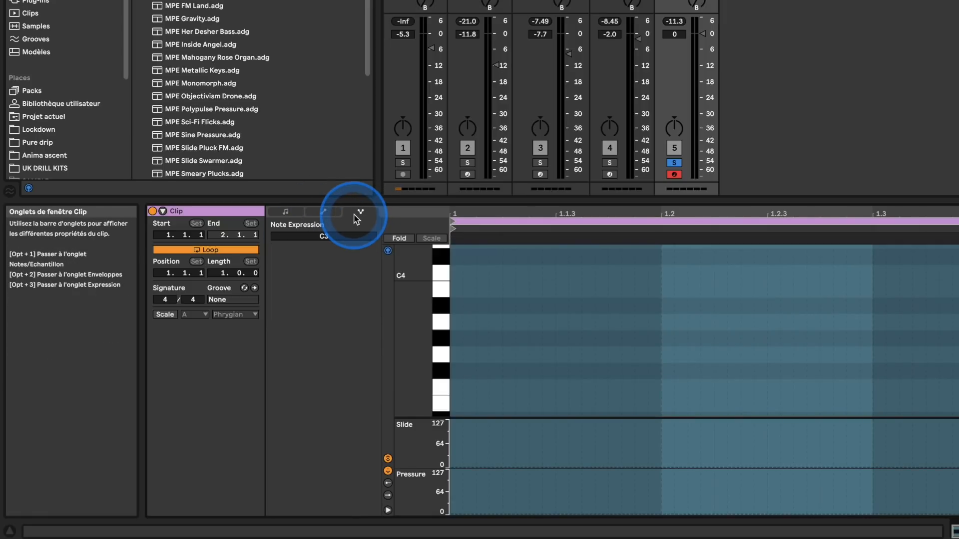
pyautogui.click(535, 322)
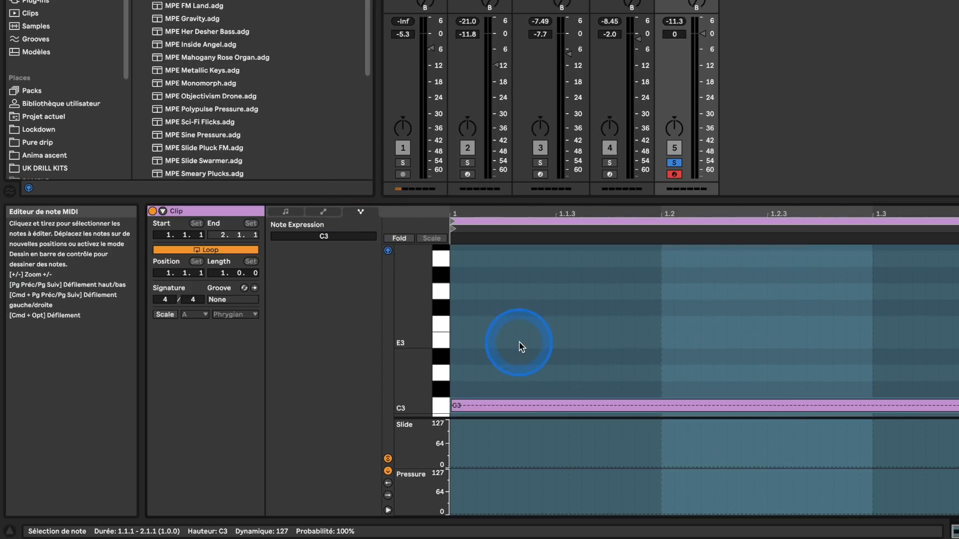
pyautogui.scroll(2, 514, 357)
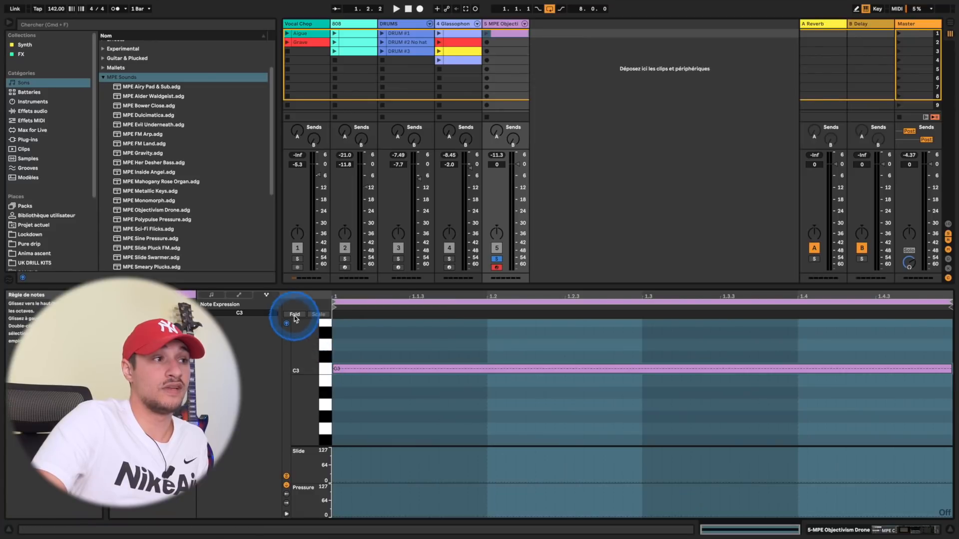
# Draw a pitch bend on the C3 note rising from 0 to about +4.5 st near 1.3.3, and launch the clip
pyautogui.click(336, 369)
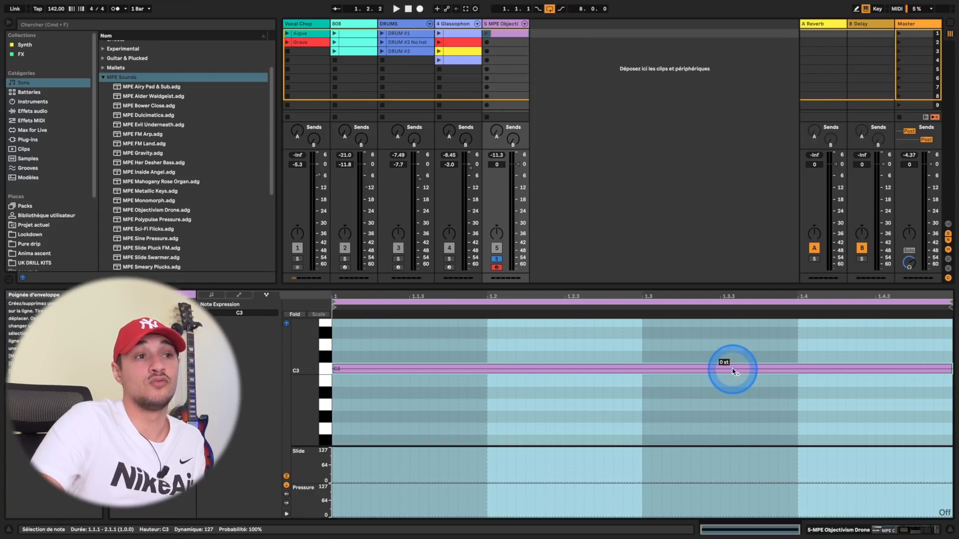
pyautogui.scroll(1, 729, 372)
pyautogui.moveTo(725, 382); pyautogui.dragTo(727, 324)
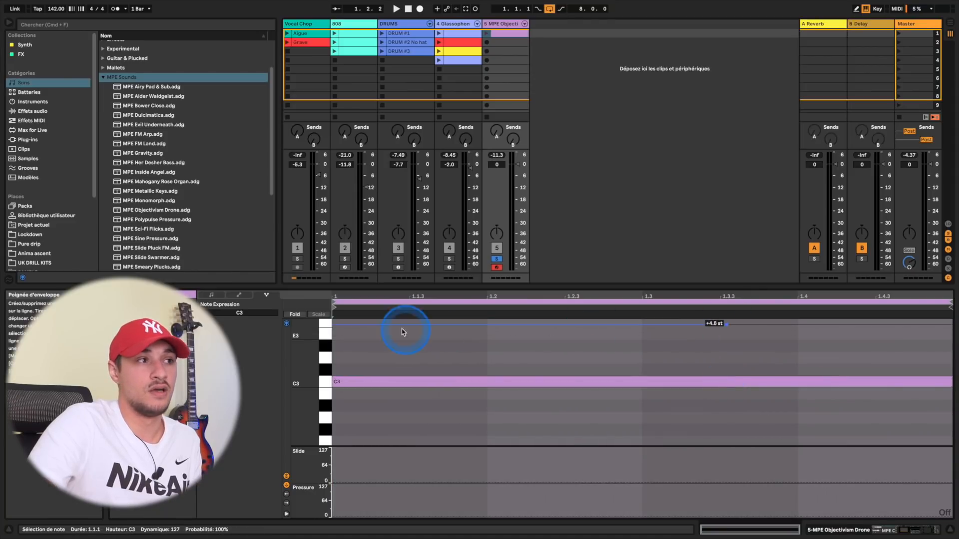
pyautogui.moveTo(339, 332); pyautogui.dragTo(336, 381)
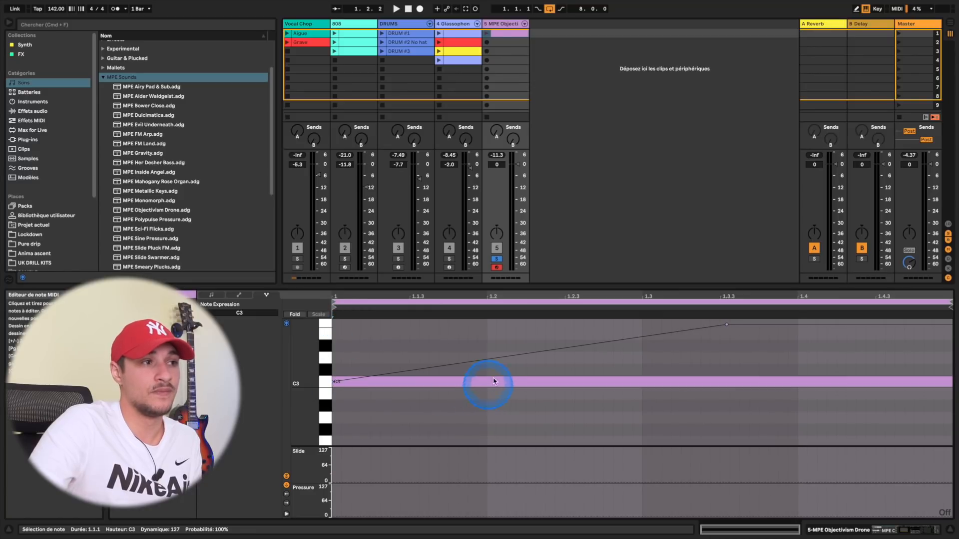
pyautogui.click(486, 33)
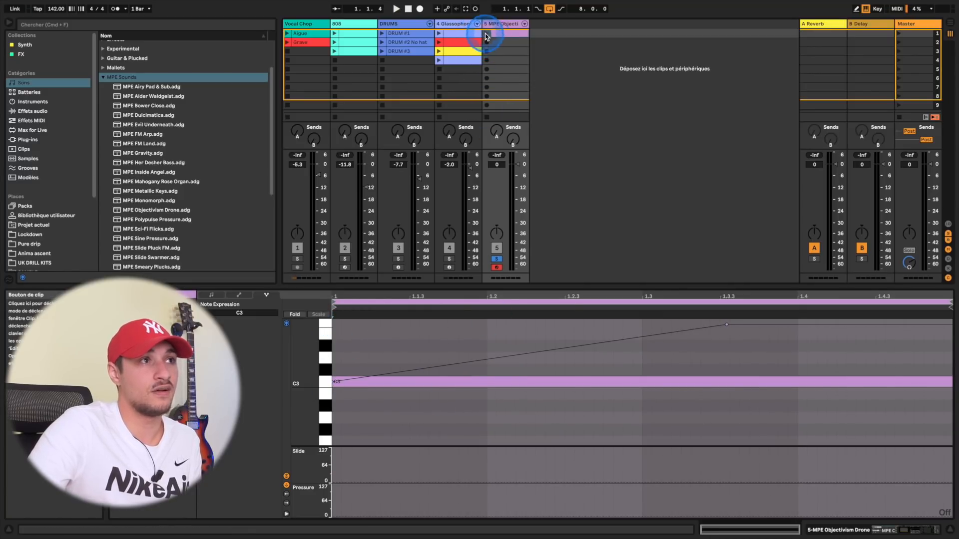
# Add a G#2 note aligned to the clip's start with a pitch bend falling to -3 st near its end, and play it back
pyautogui.click(645, 352)
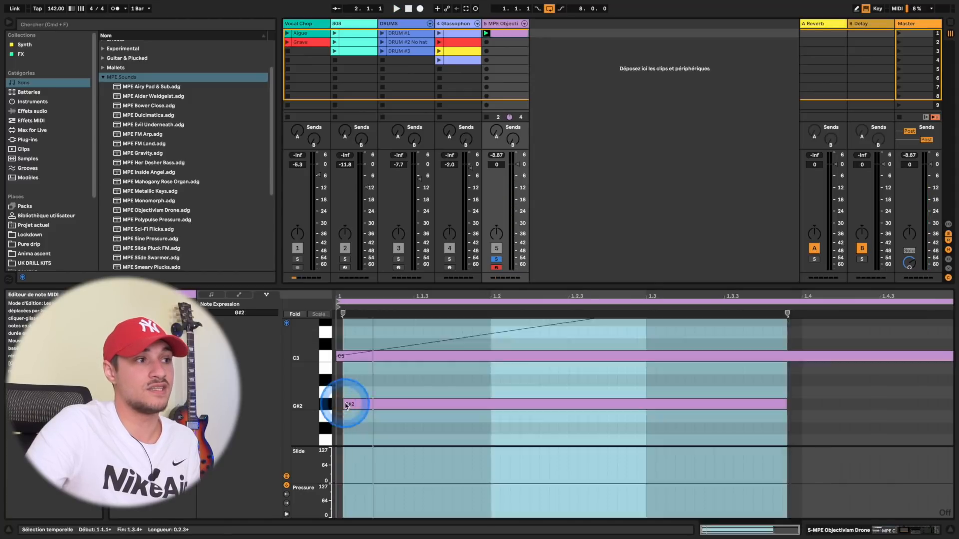
pyautogui.click(347, 404)
pyautogui.moveTo(347, 405); pyautogui.dragTo(343, 404)
pyautogui.press('space')
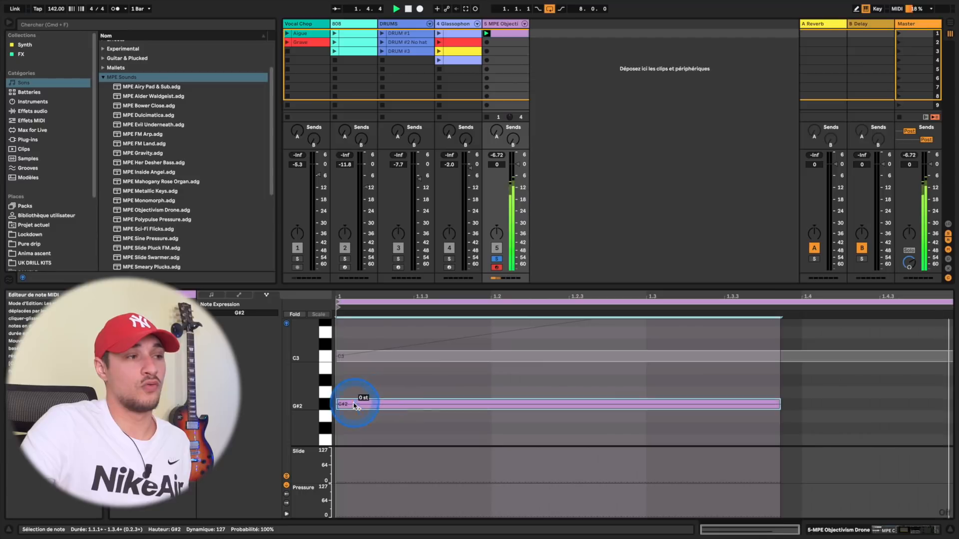
pyautogui.click(761, 422)
pyautogui.moveTo(768, 405); pyautogui.dragTo(768, 441)
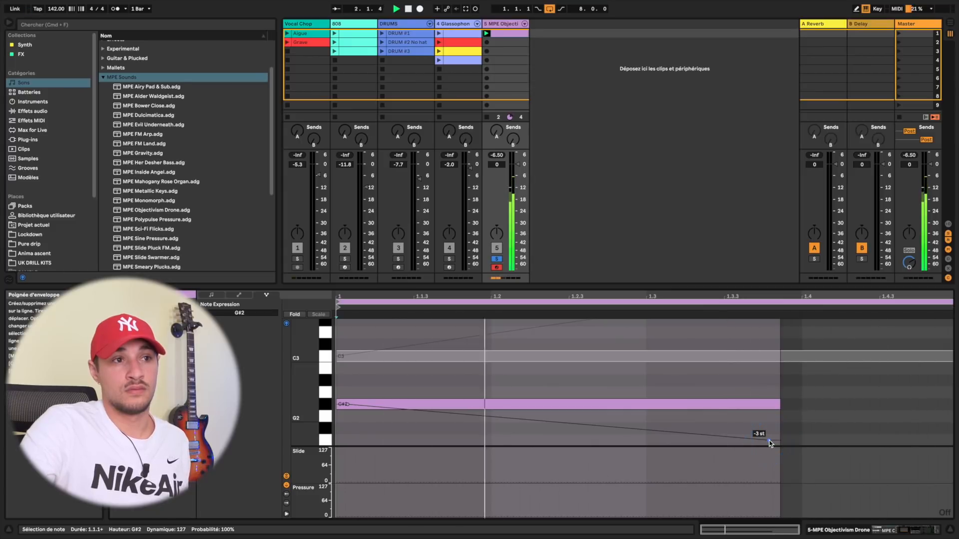
pyautogui.press('space')
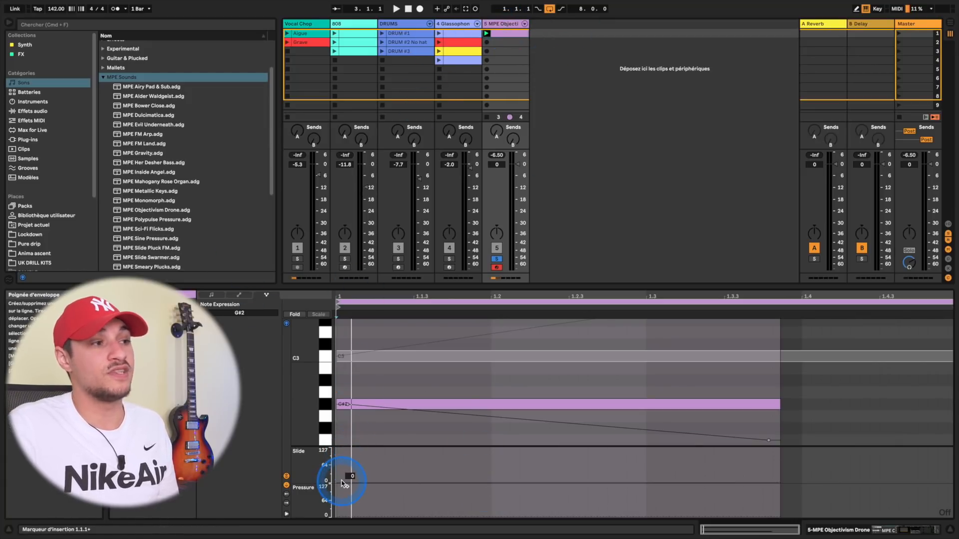
# Draw a slide curve rising from 0 to 127 across the G#2 note and play the clip back
pyautogui.moveTo(364, 482); pyautogui.dragTo(607, 449)
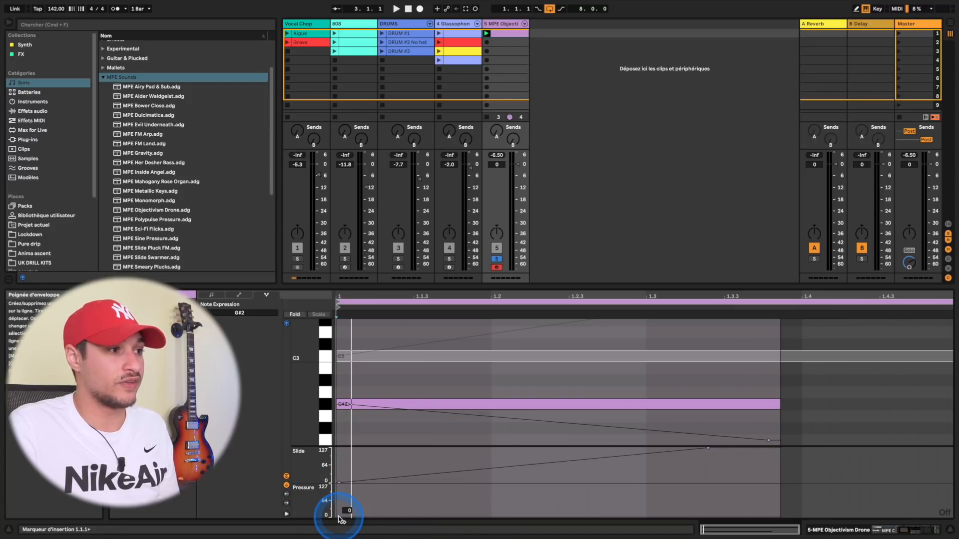
pyautogui.moveTo(341, 518); pyautogui.dragTo(348, 514)
pyautogui.press('space')
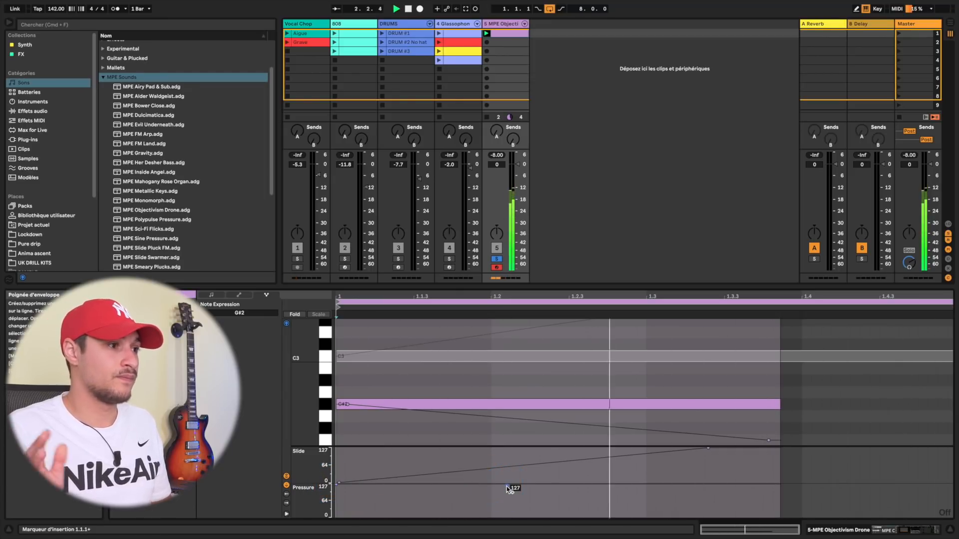
pyautogui.click(559, 465)
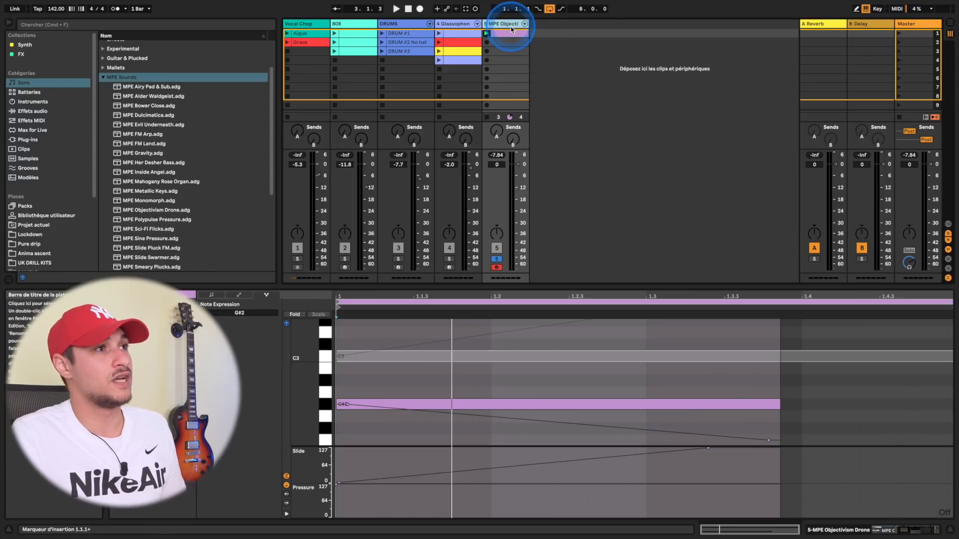
# Delete the MPE track's clip and turn off the track's solo
pyautogui.press('Delete')
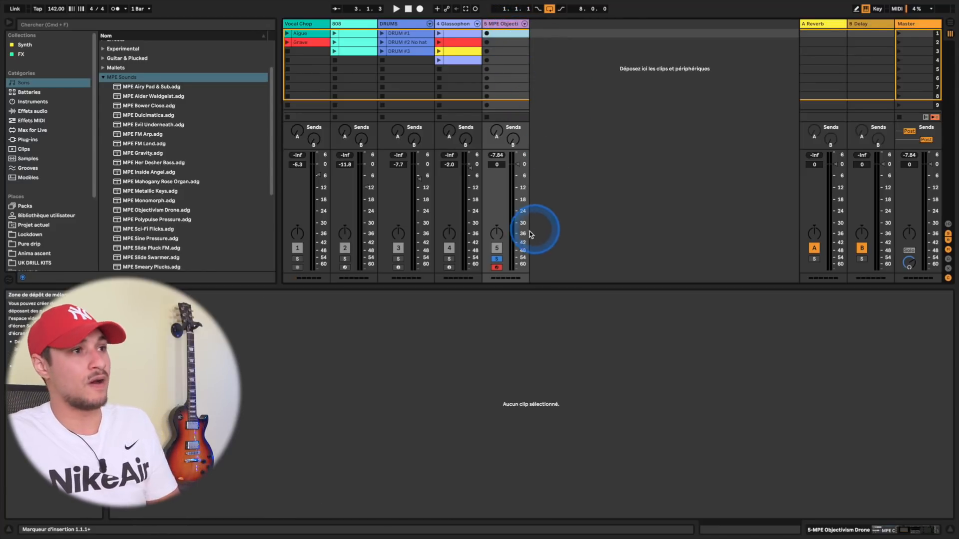
pyautogui.click(494, 260)
# Check the Glassophone track's device chain and open its fourth clip in the note expression view
pyautogui.click(445, 28)
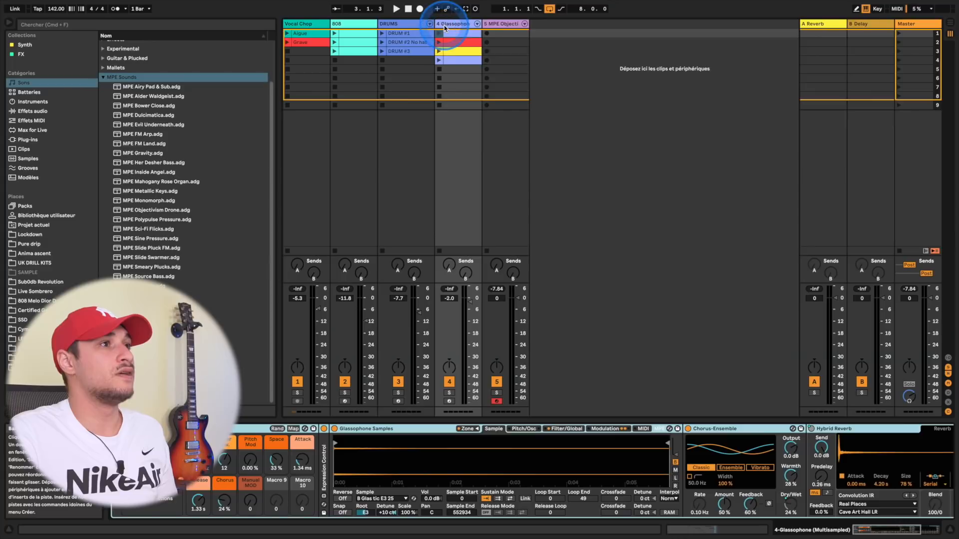
pyautogui.click(456, 62)
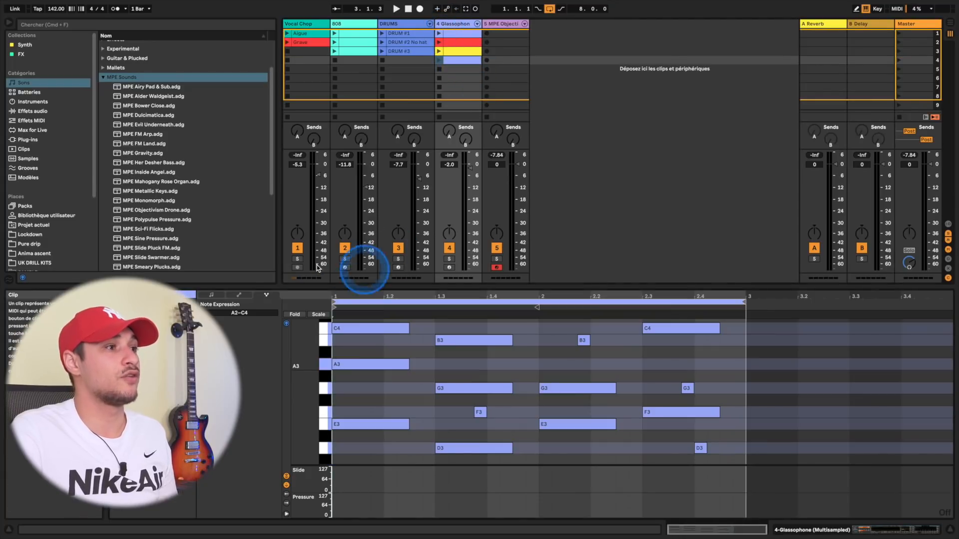
pyautogui.scroll(3, 401, 352)
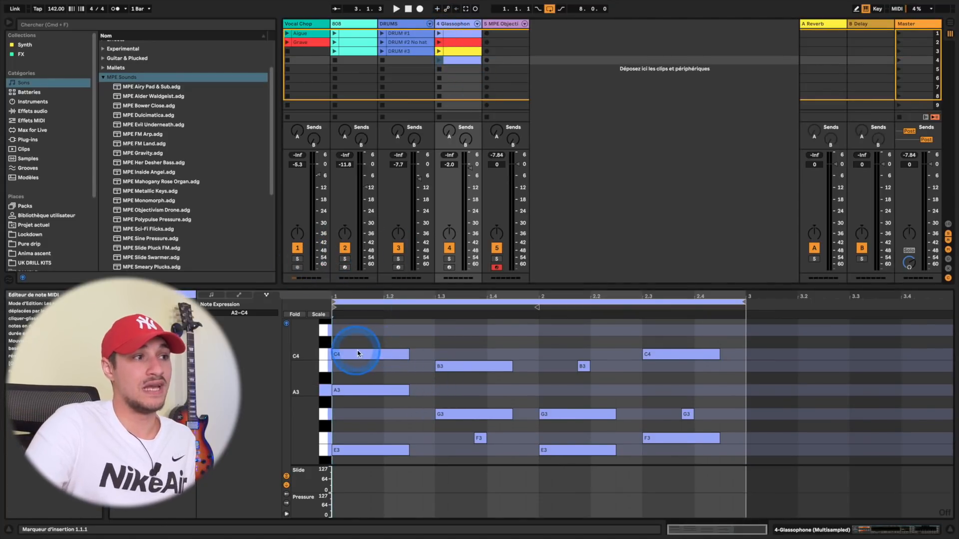
pyautogui.click(862, 530)
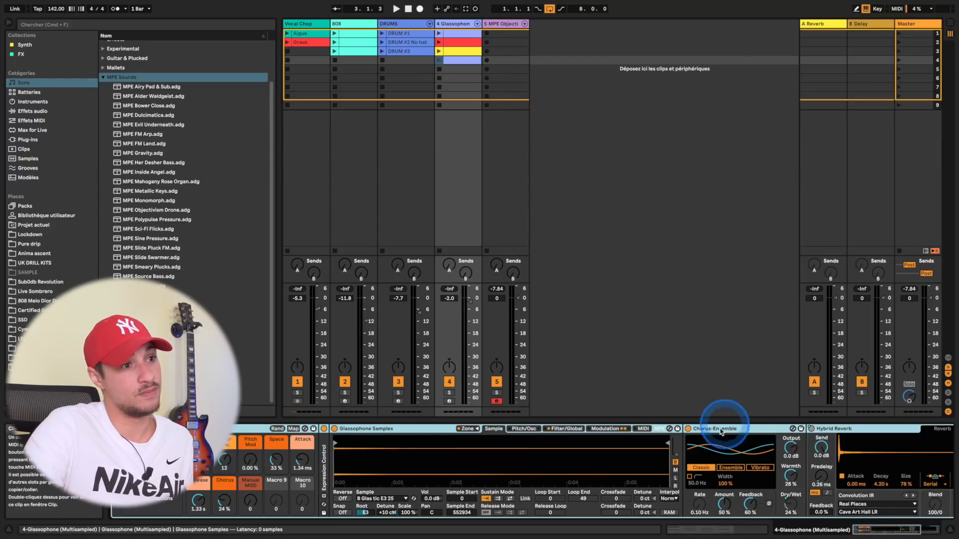
pyautogui.doubleClick(459, 60)
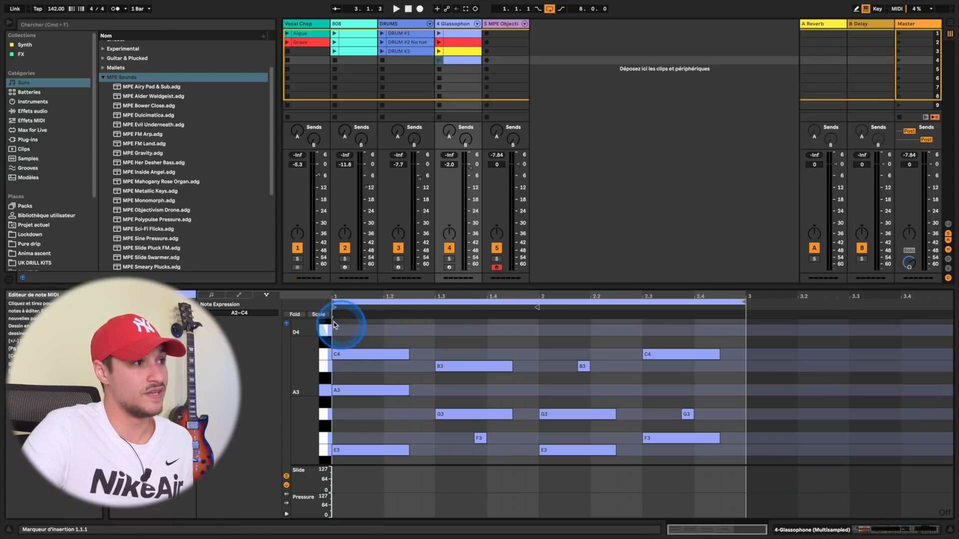
# Draw a pitch bend on the first chord's C4 rising about 2 semitones by the note's end, and launch the clip
pyautogui.click(376, 354)
pyautogui.moveTo(336, 356); pyautogui.dragTo(356, 357)
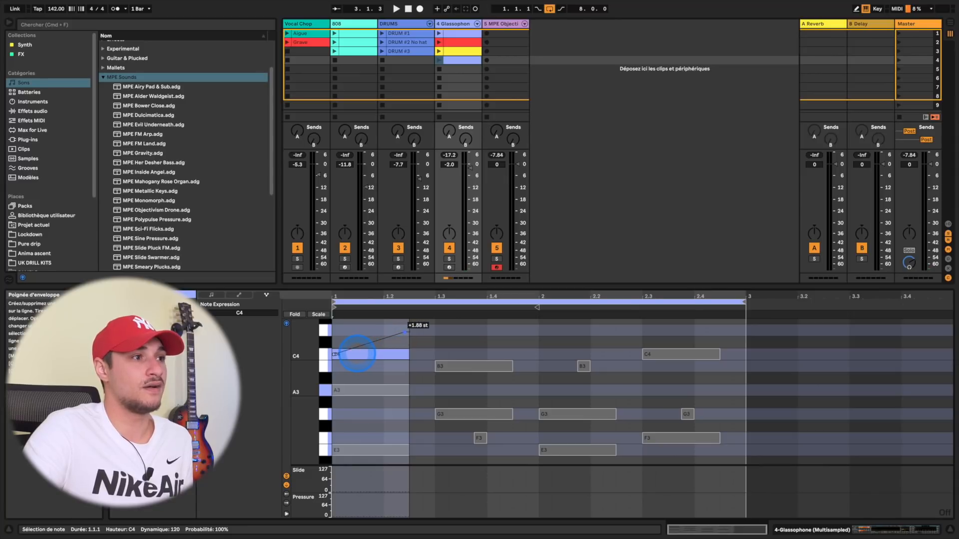
pyautogui.moveTo(410, 333); pyautogui.dragTo(409, 332)
pyautogui.click(446, 53)
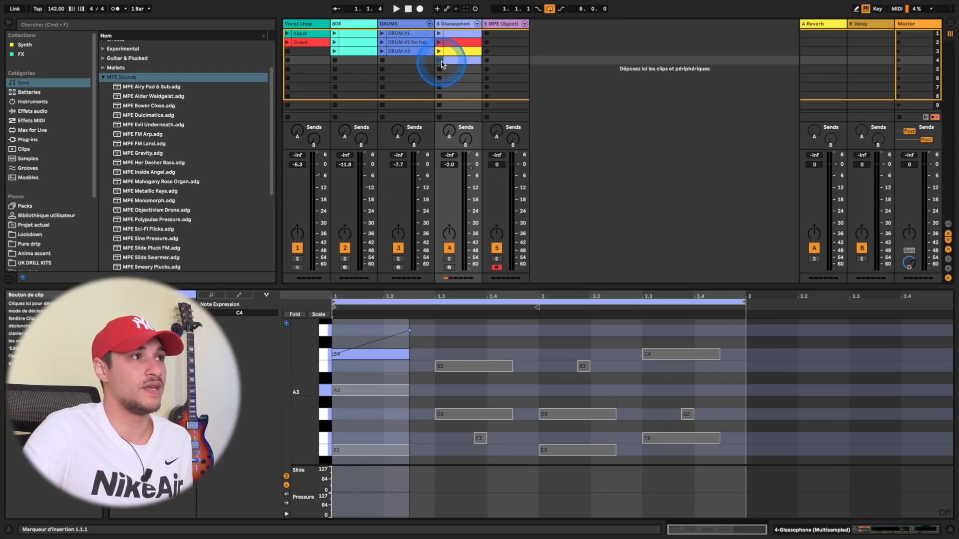
pyautogui.click(440, 60)
pyautogui.click(420, 332)
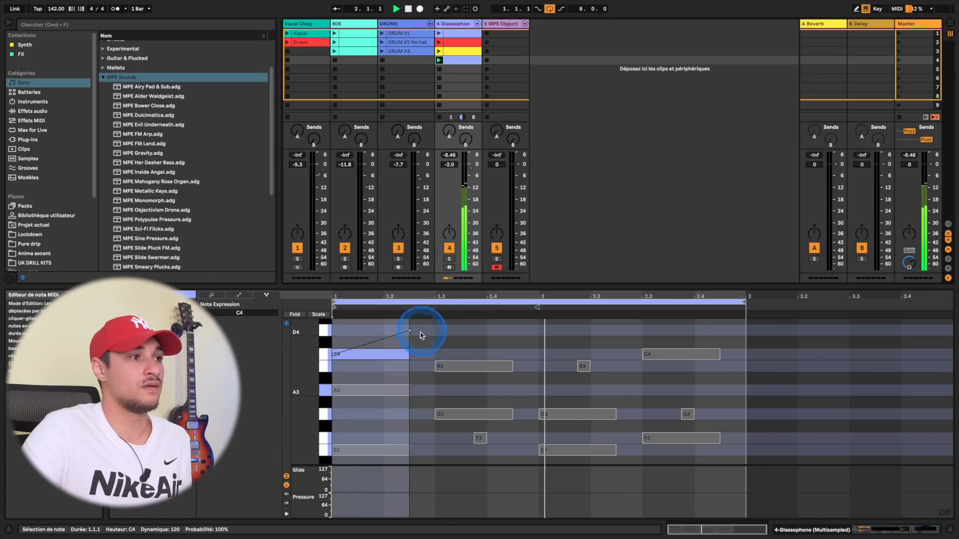
# Solo the Glassophone track, draw a pitch bend on the first chord's A3 falling to -2 st by its end, and play it back
pyautogui.click(449, 258)
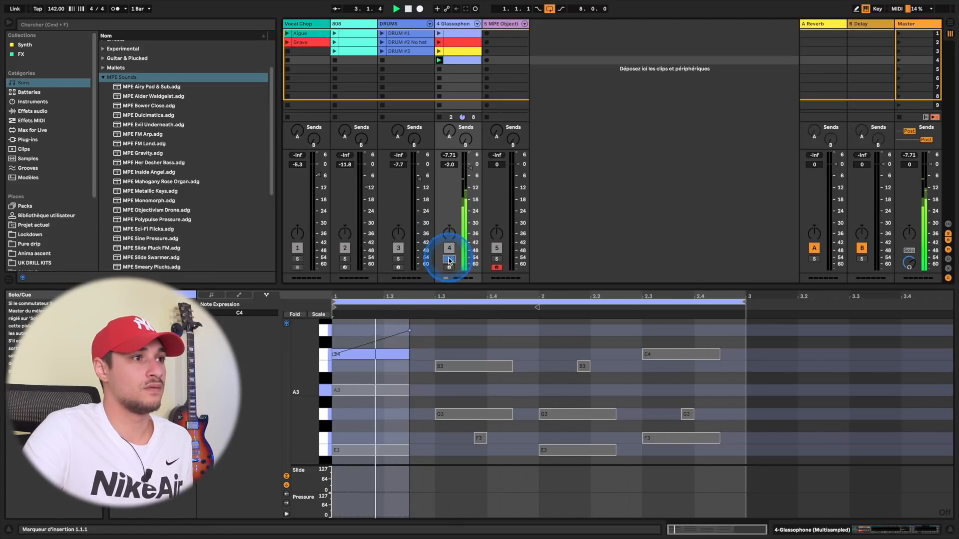
pyautogui.press('space')
pyautogui.moveTo(349, 390); pyautogui.dragTo(362, 395)
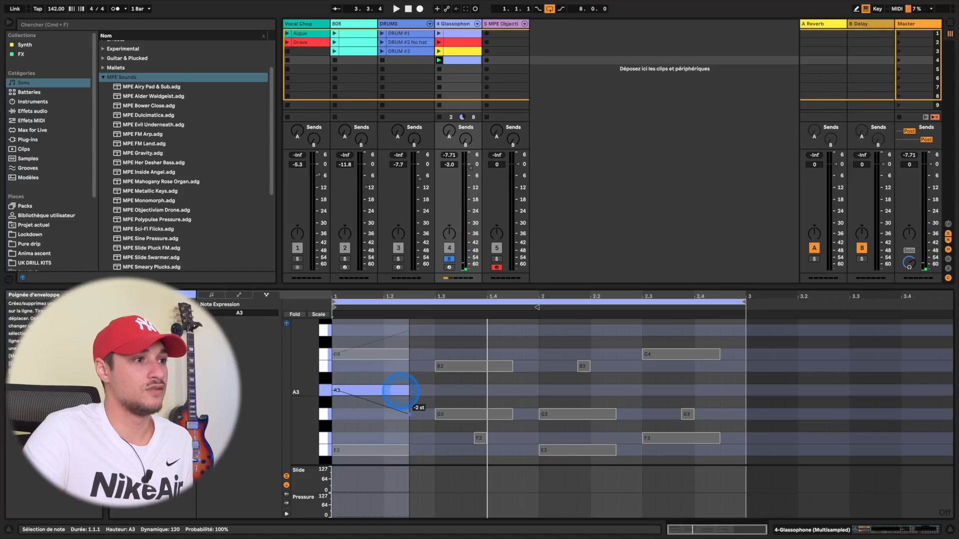
pyautogui.moveTo(409, 416); pyautogui.dragTo(410, 419)
pyautogui.press('space')
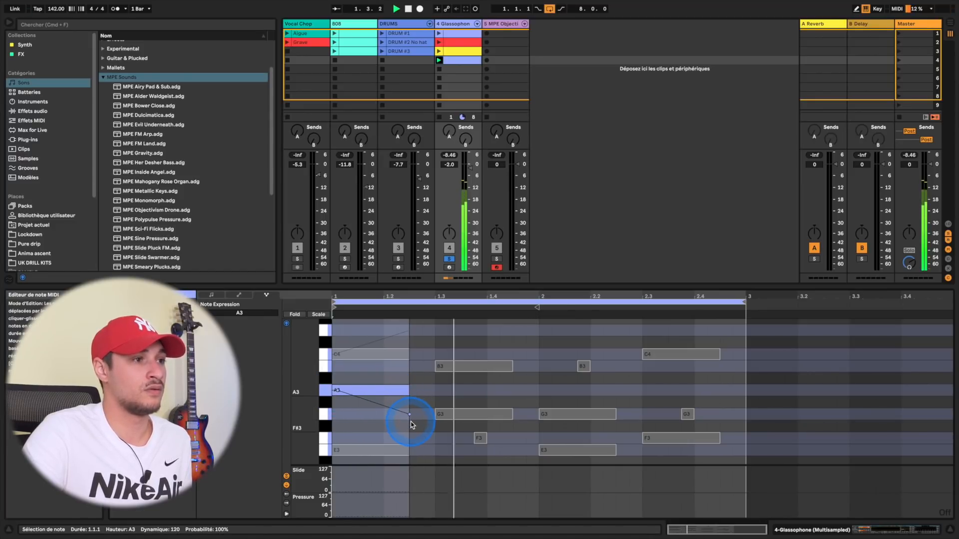
# Curve the pitch bend lines on the first chord's C4 and A3 notes and play the clip back
pyautogui.click(374, 352)
pyautogui.click(372, 348)
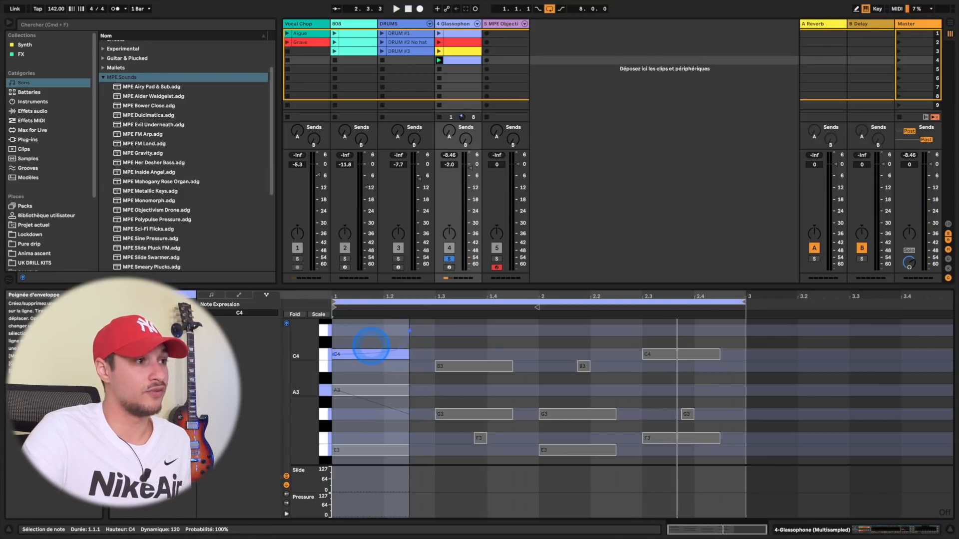
pyautogui.click(402, 391)
pyautogui.press('space')
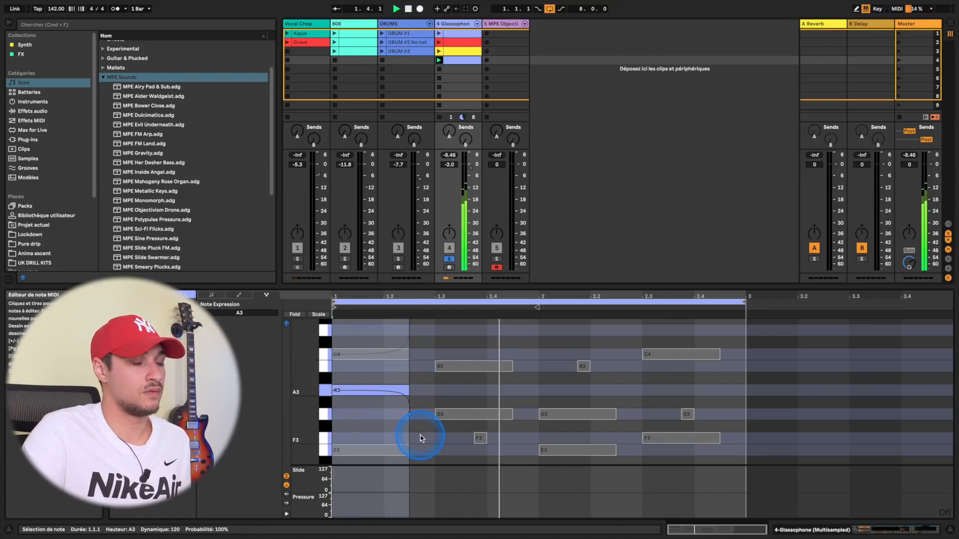
pyautogui.press('space')
# Draw a freehand wavering pitch curve across the C4 note starting at 2.3 and play the clip
pyautogui.press('b')
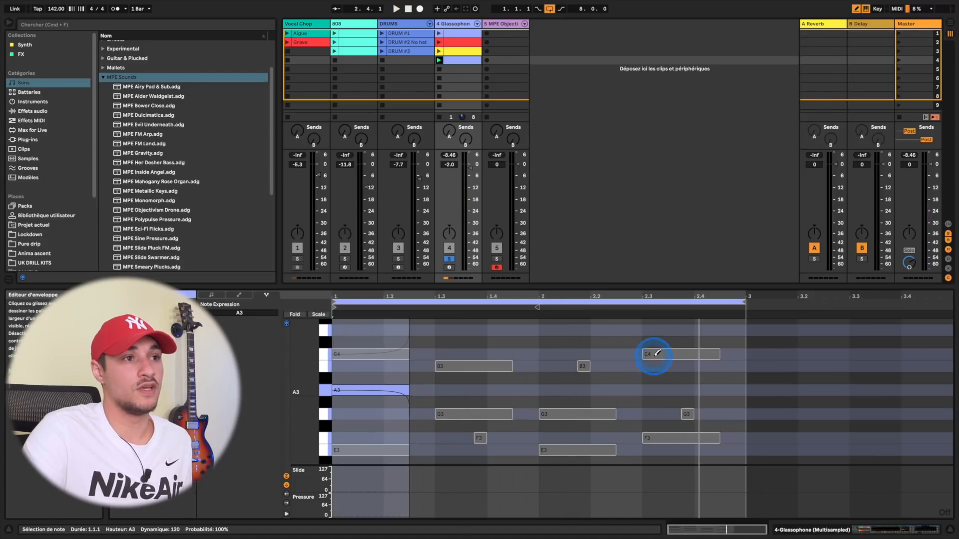
pyautogui.click(654, 357)
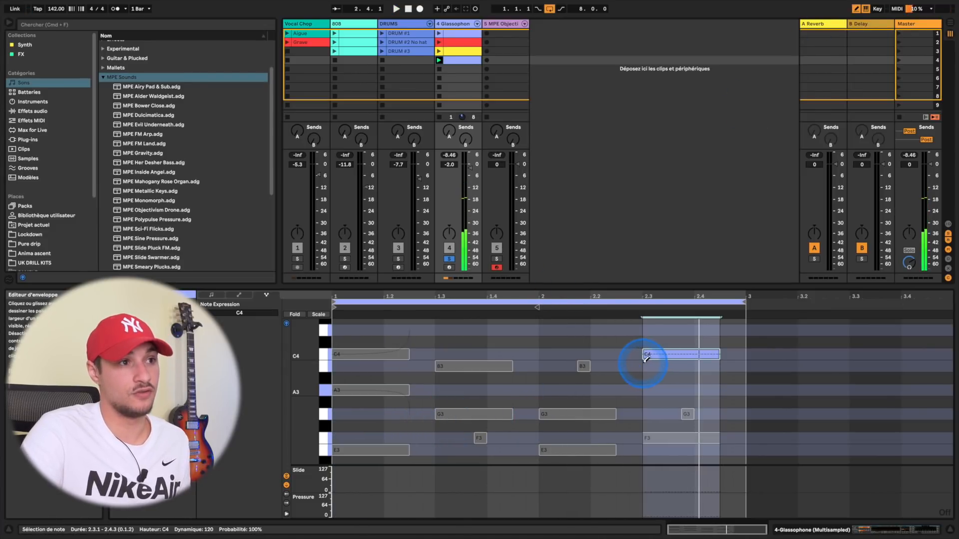
pyautogui.click(646, 355)
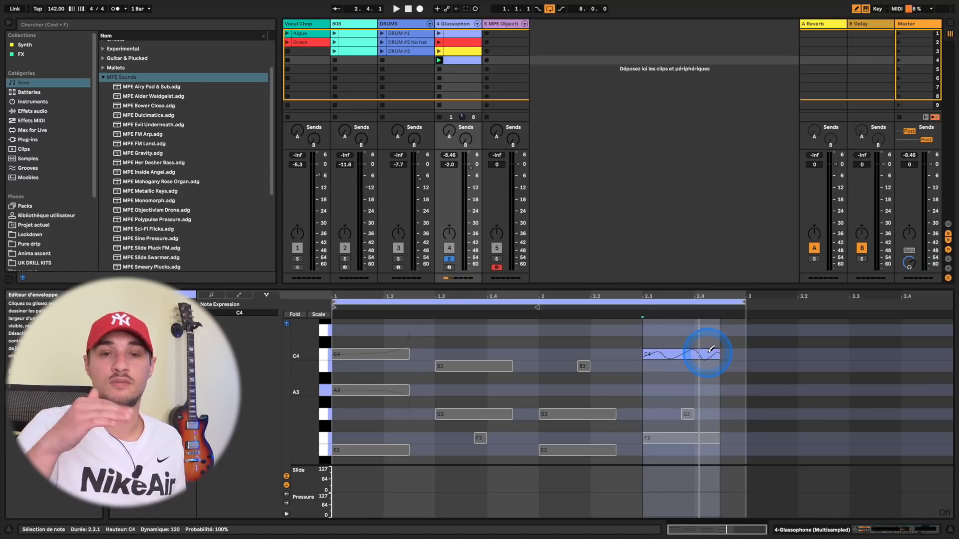
pyautogui.press('space')
pyautogui.click(616, 467)
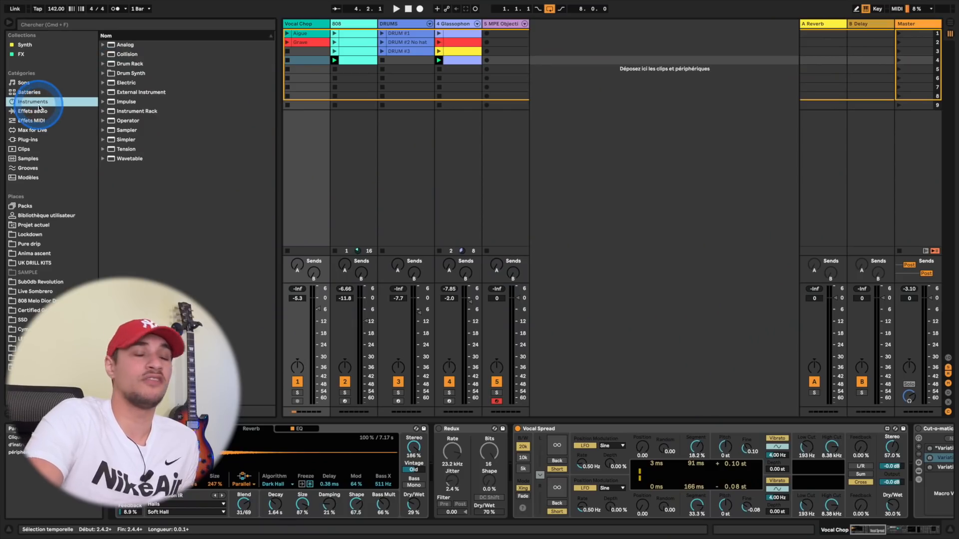
# Browse the audio effects, collapse the Utilities folder and list the Reverb & Resonance devices
pyautogui.click(30, 112)
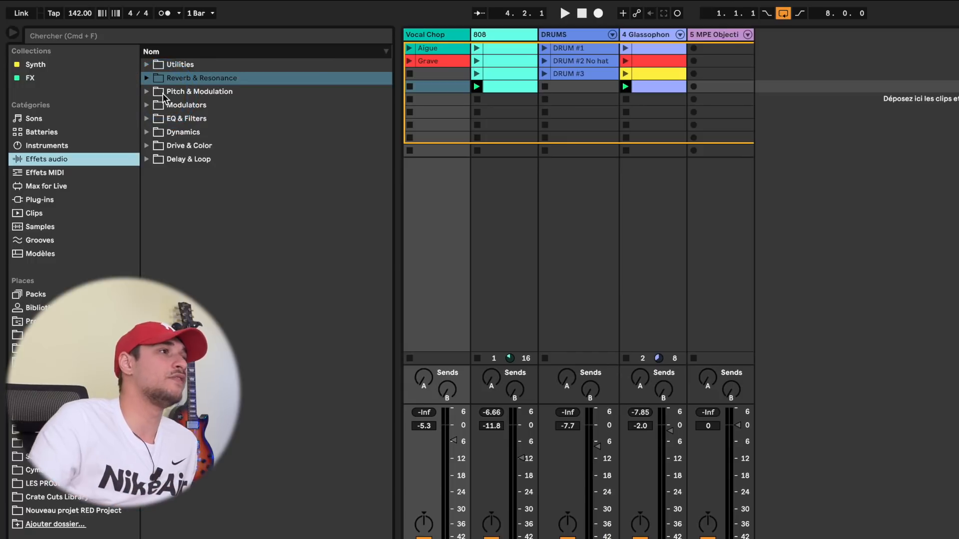
pyautogui.click(147, 66)
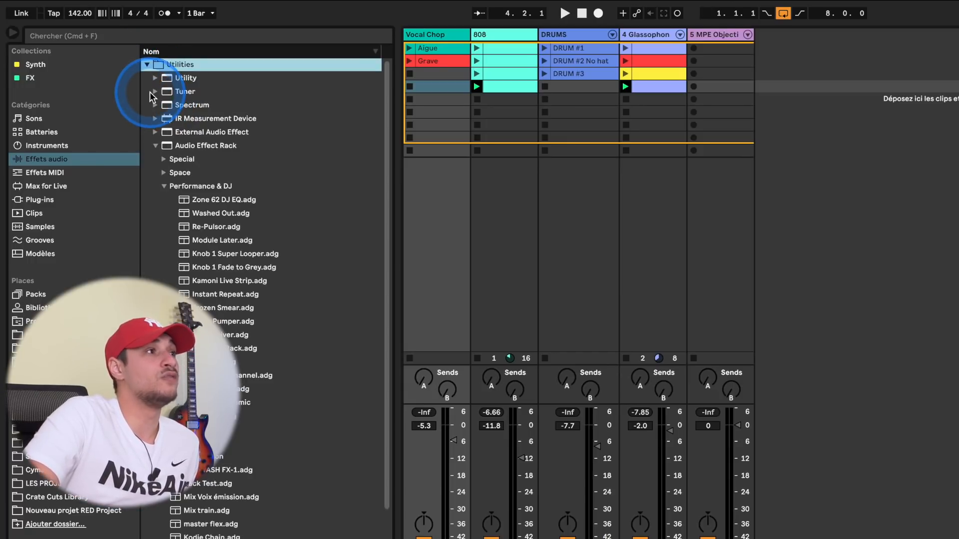
pyautogui.click(157, 146)
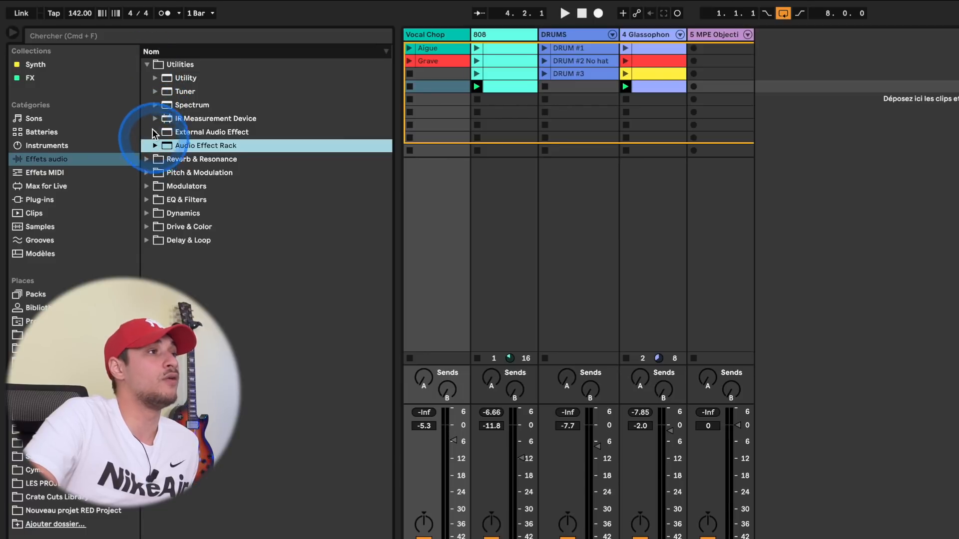
pyautogui.click(147, 65)
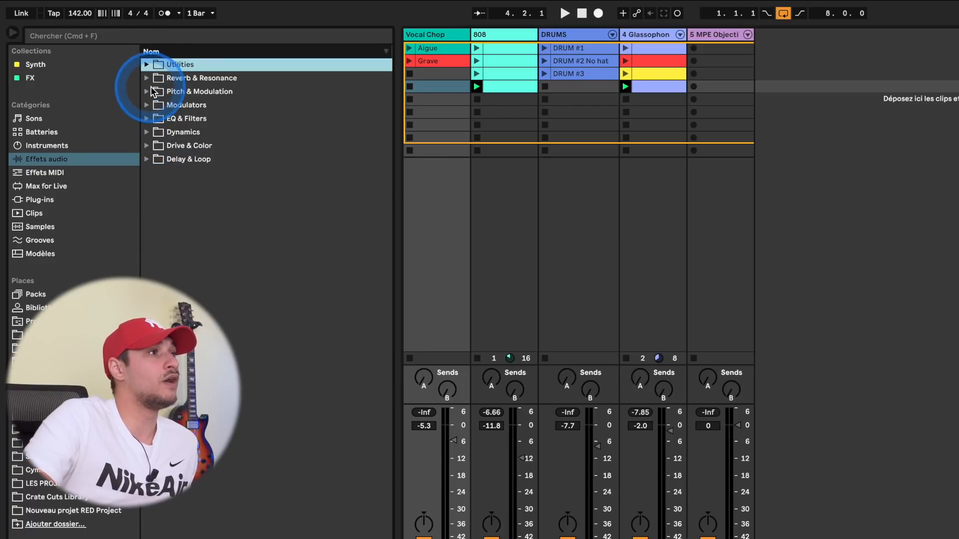
pyautogui.click(147, 79)
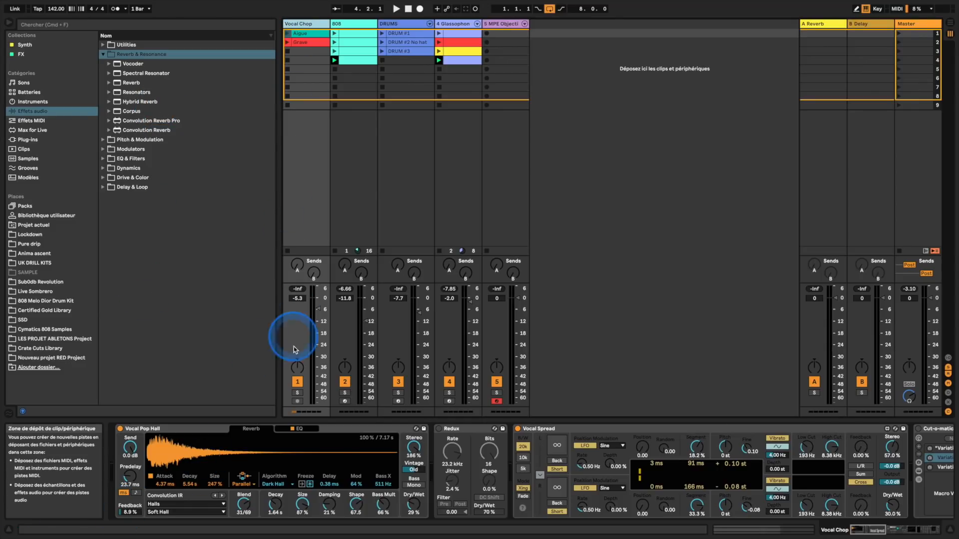
# Solo the Vocal Chop track and compare its Aigue clip with the Vocal Pop Hall reverb off and on
pyautogui.click(297, 393)
pyautogui.click(120, 429)
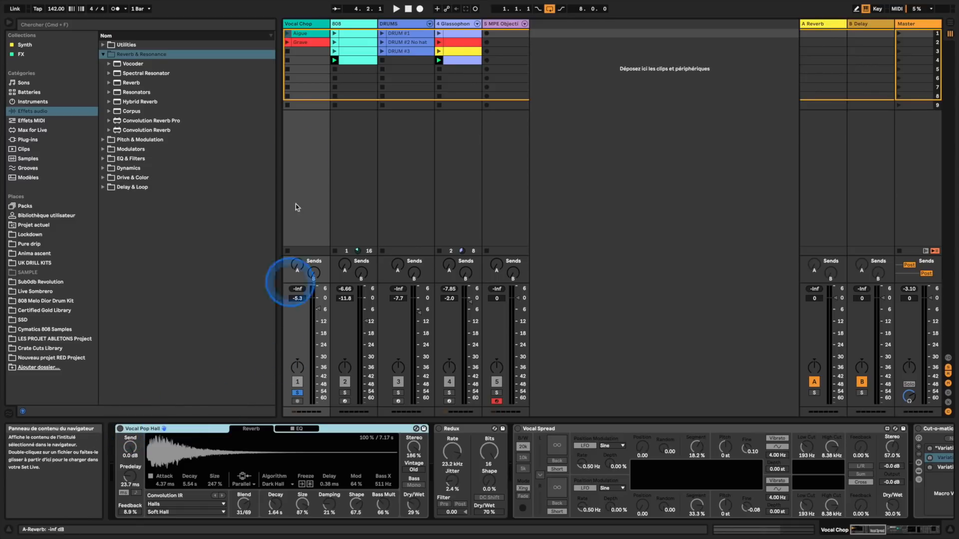
pyautogui.click(287, 33)
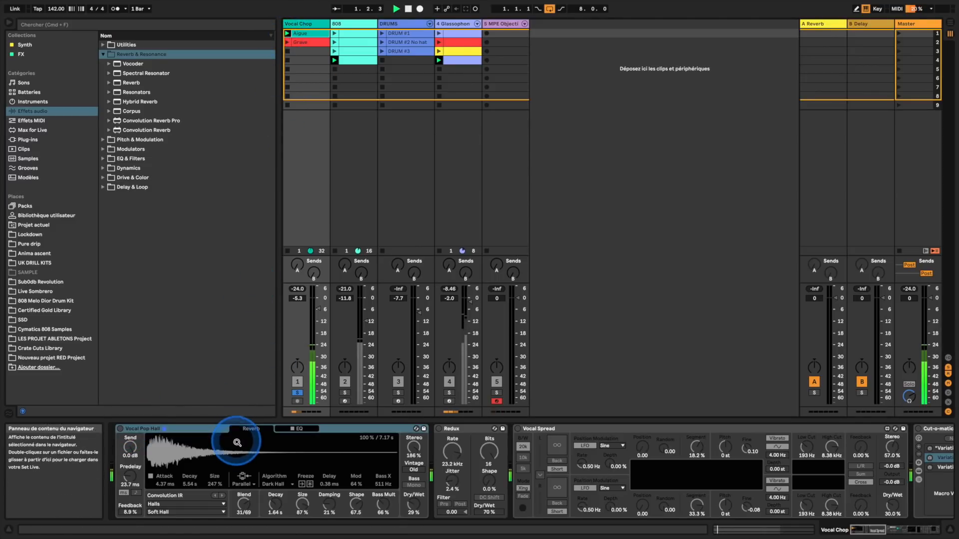
pyautogui.click(120, 429)
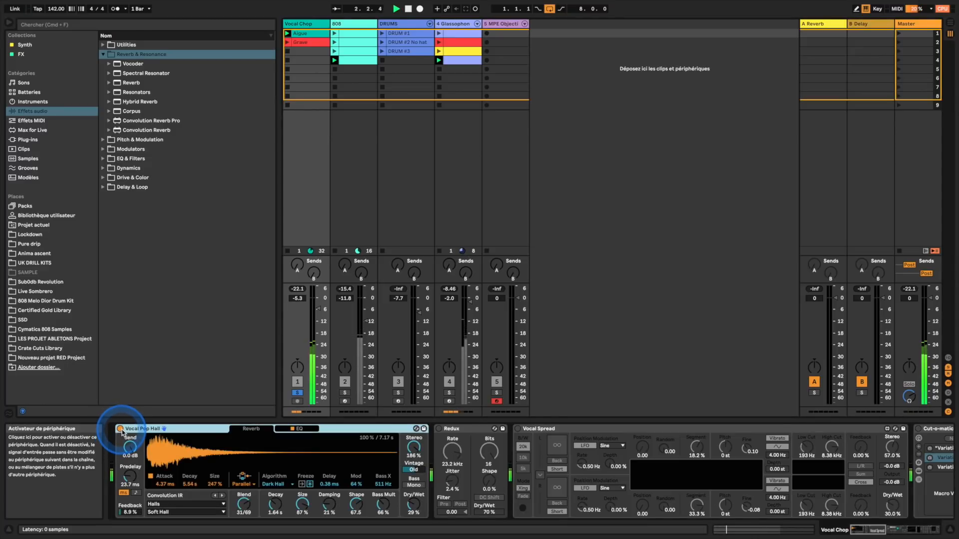
# Look through the Hybrid Reverb preset folders and the Vocal Pop Hall's impulse response categories and hall responses
pyautogui.click(109, 102)
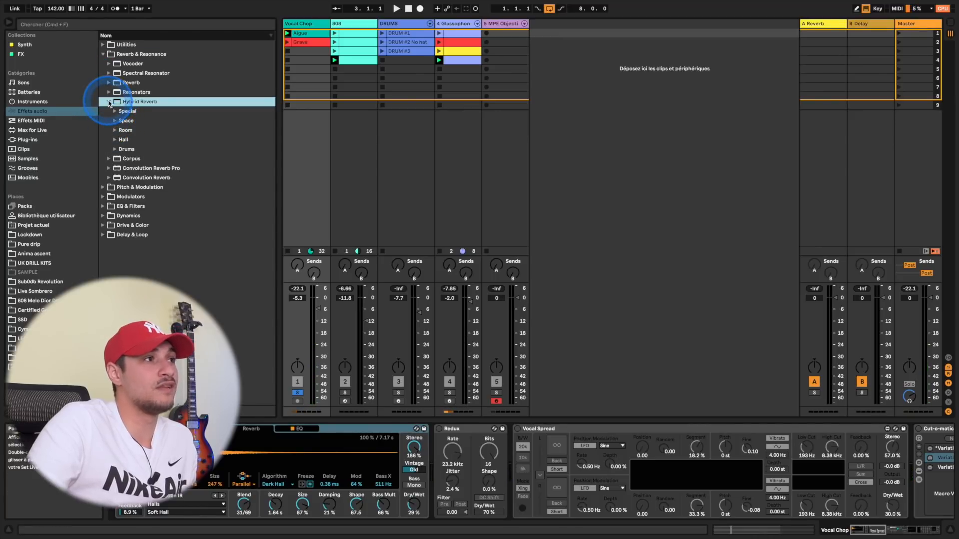
pyautogui.click(109, 101)
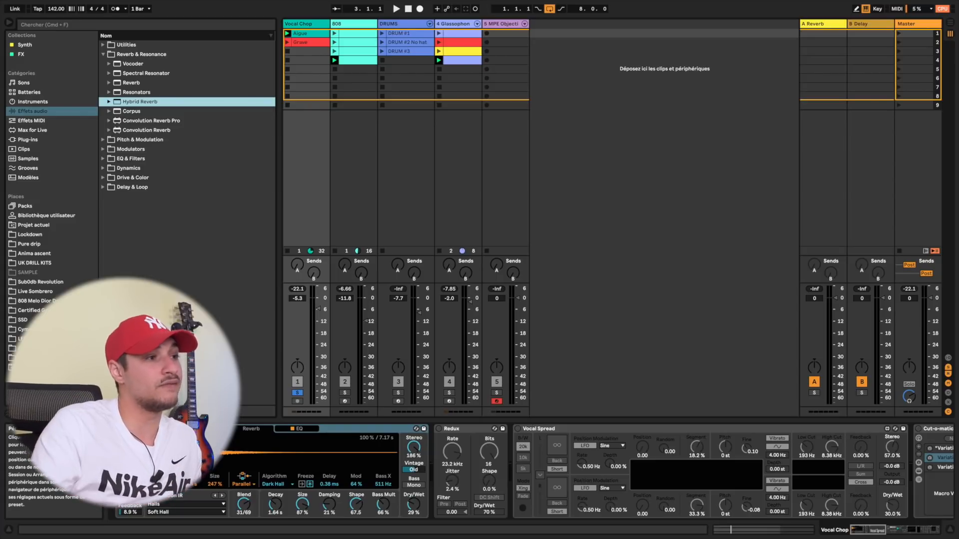
pyautogui.click(174, 503)
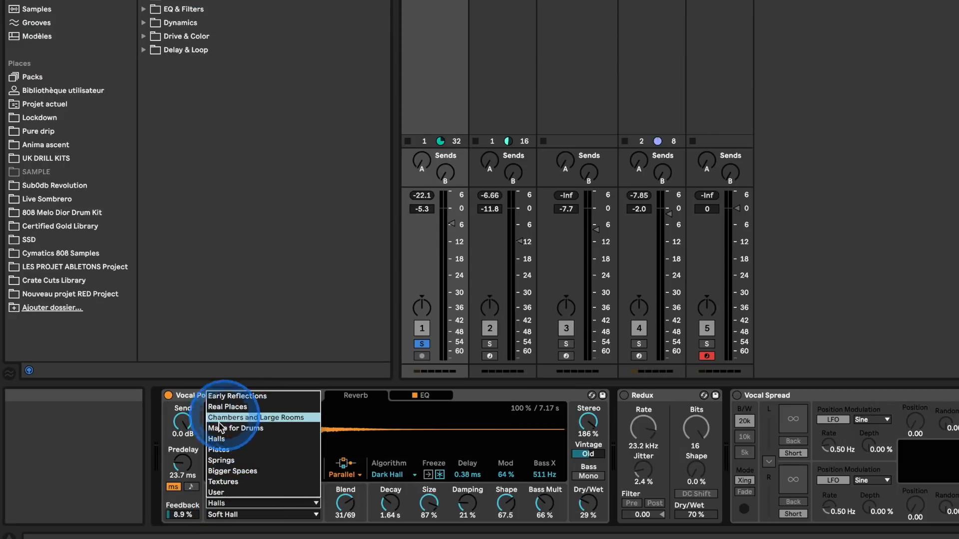
pyautogui.click(249, 503)
pyautogui.click(235, 514)
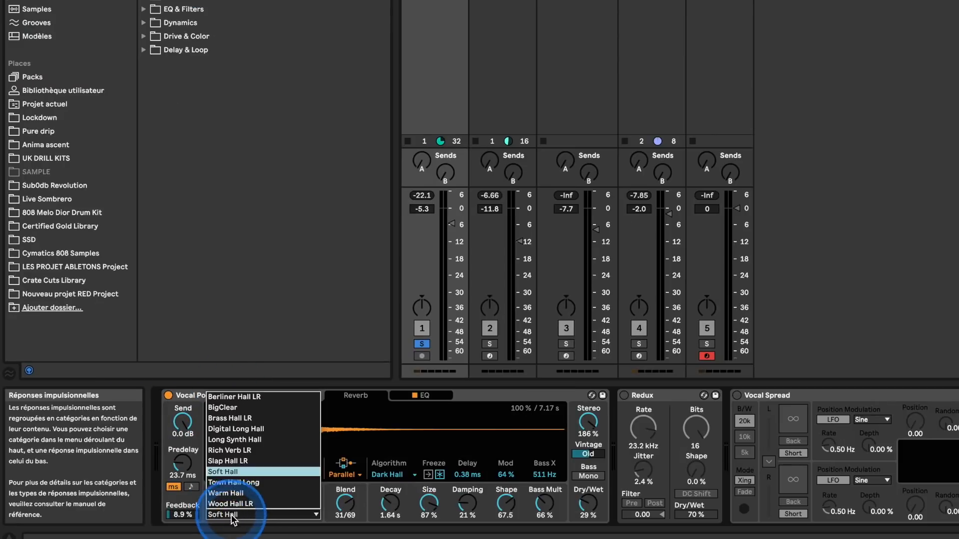
pyautogui.click(258, 524)
# Set the reverb's impulse response attack to 11.4 ms and its Blend to 48/52, keeping the Dark Hall algorithm
pyautogui.moveTo(233, 474); pyautogui.dragTo(232, 470)
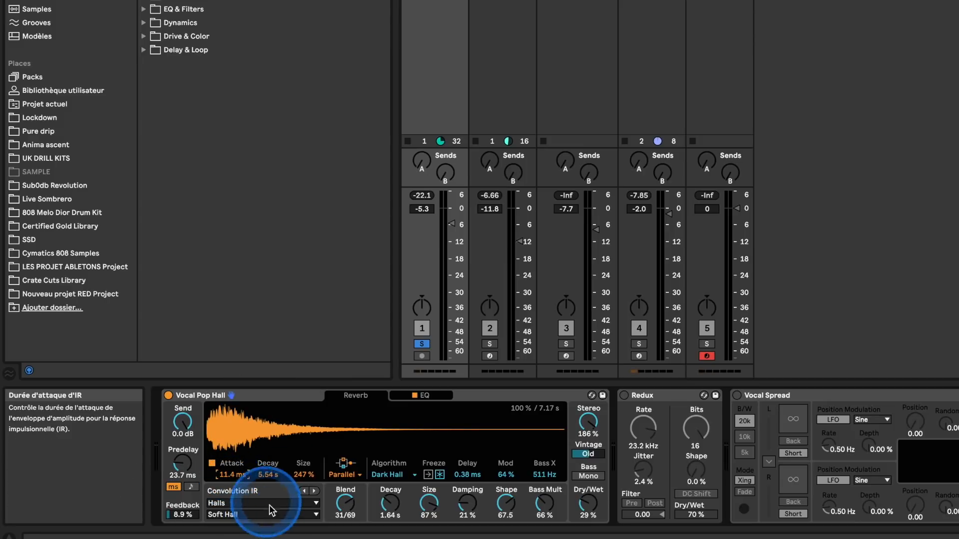
pyautogui.click(410, 479)
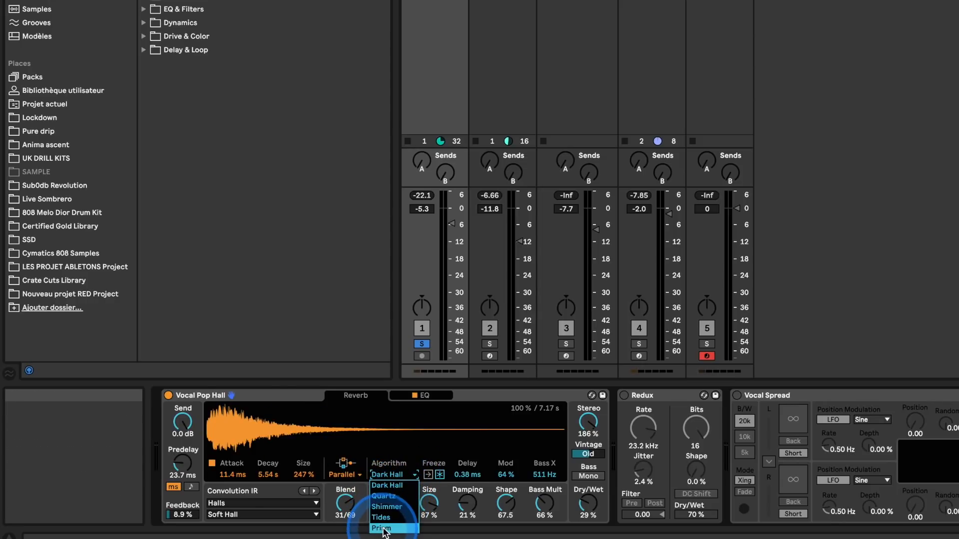
pyautogui.click(384, 484)
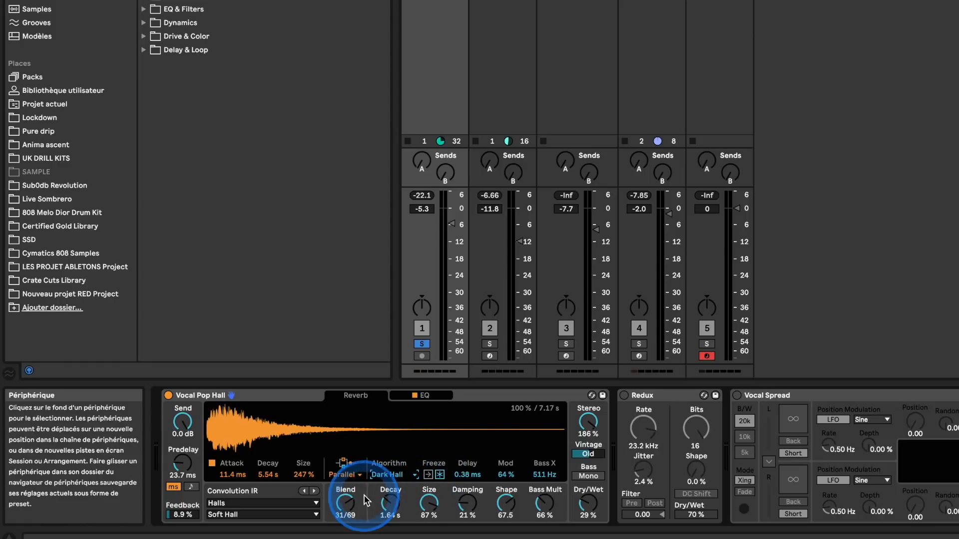
pyautogui.moveTo(367, 501); pyautogui.dragTo(370, 506)
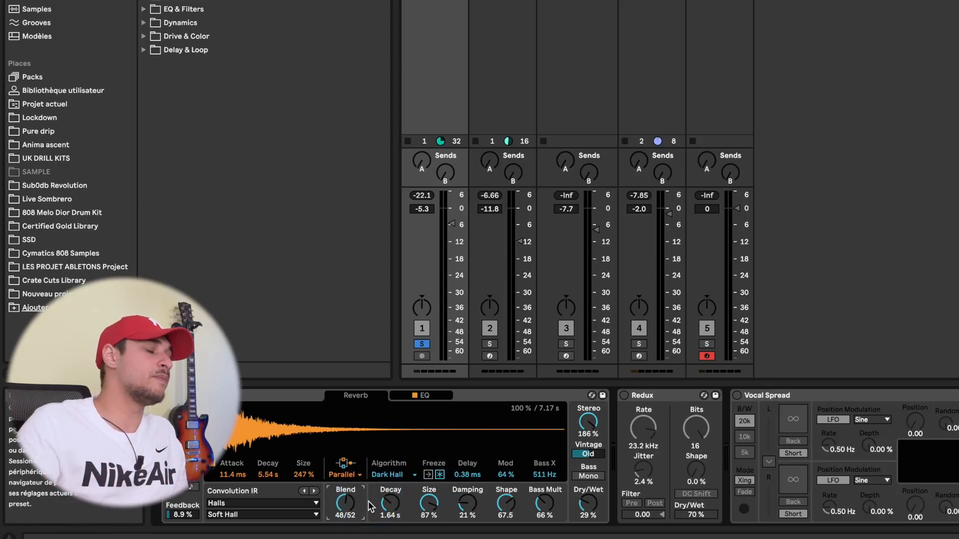
pyautogui.moveTo(345, 503); pyautogui.dragTo(345, 513)
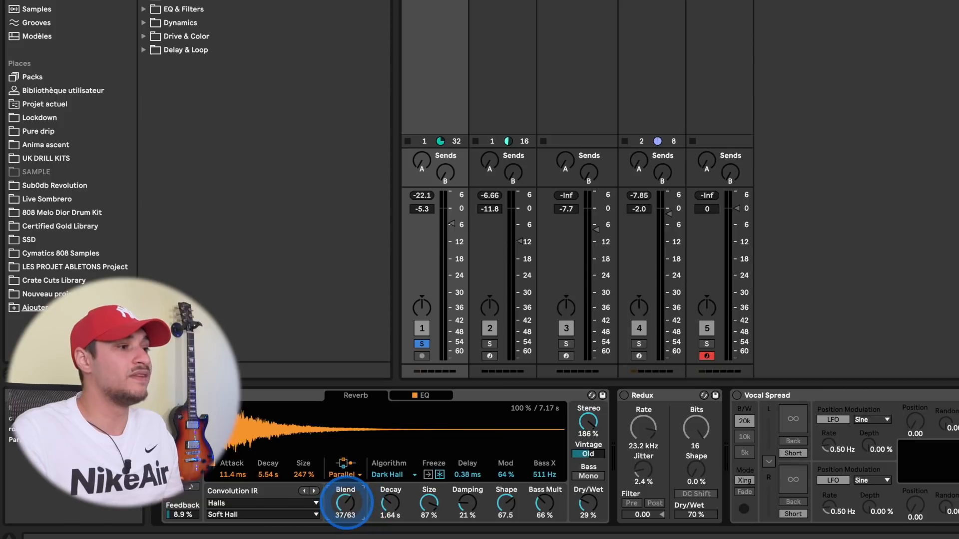
# Try the Serial, Parallel and Algorithm routings on the Vocal Pop Hall reverb and settle on Serial
pyautogui.click(344, 476)
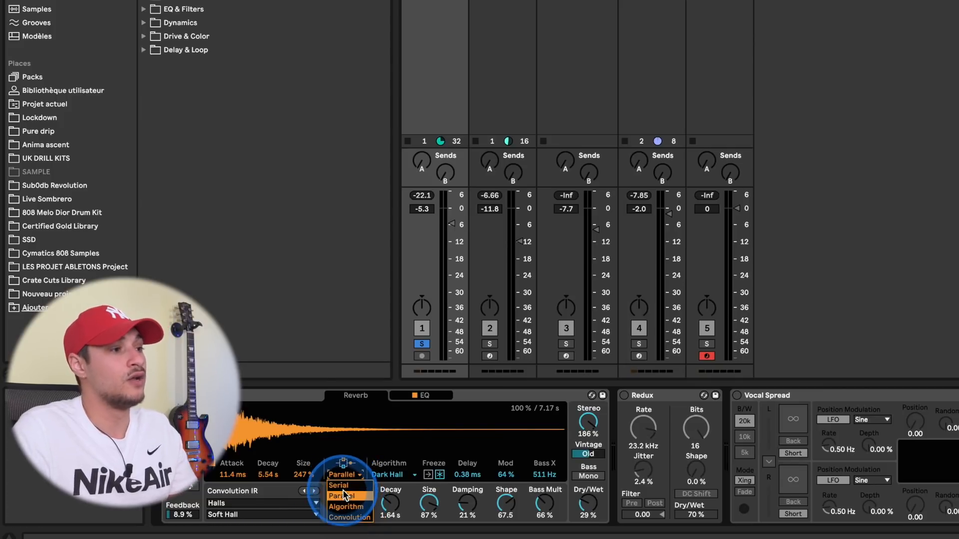
pyautogui.click(341, 486)
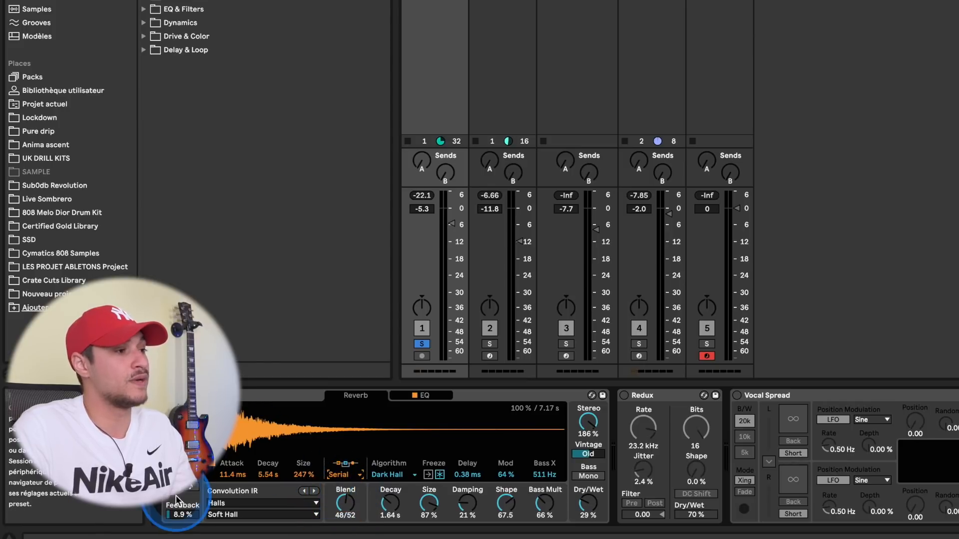
pyautogui.click(339, 475)
pyautogui.click(342, 496)
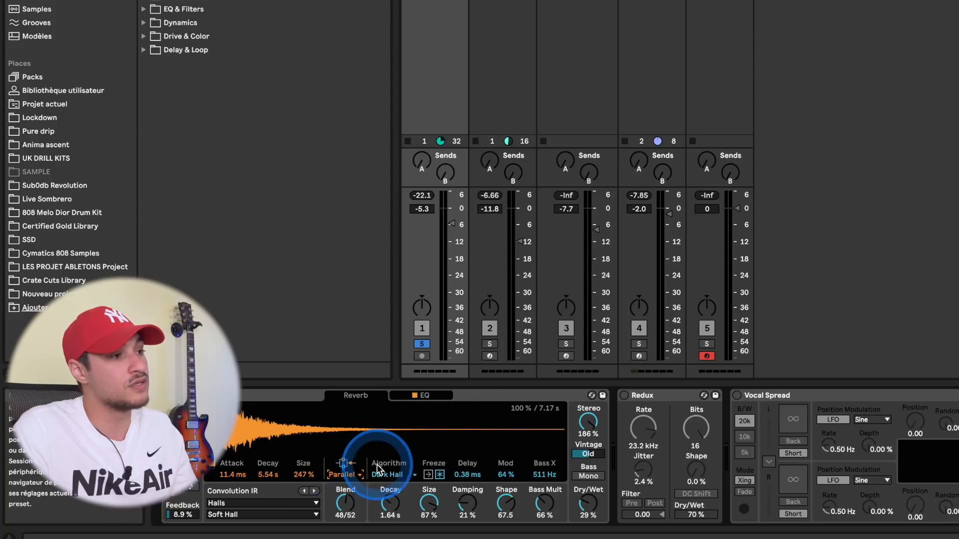
pyautogui.click(353, 475)
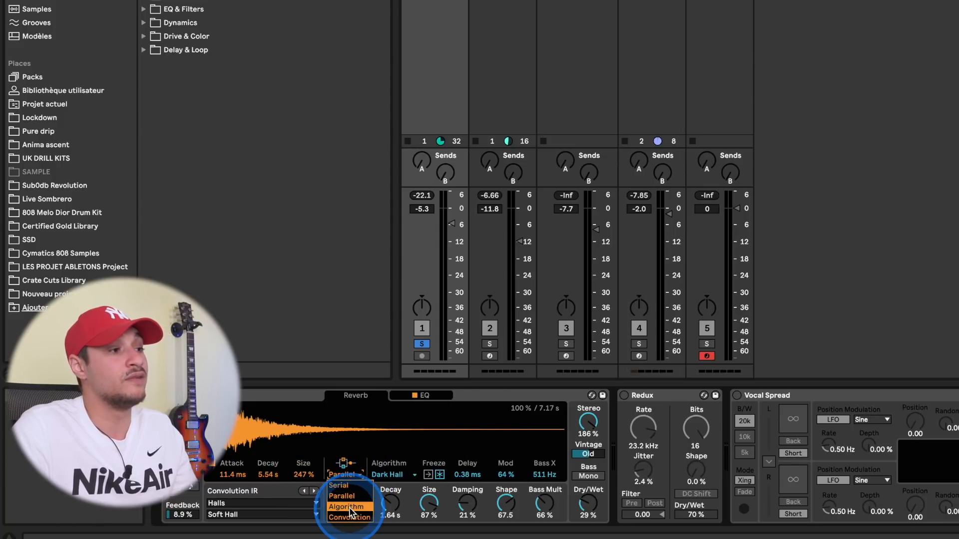
pyautogui.click(349, 507)
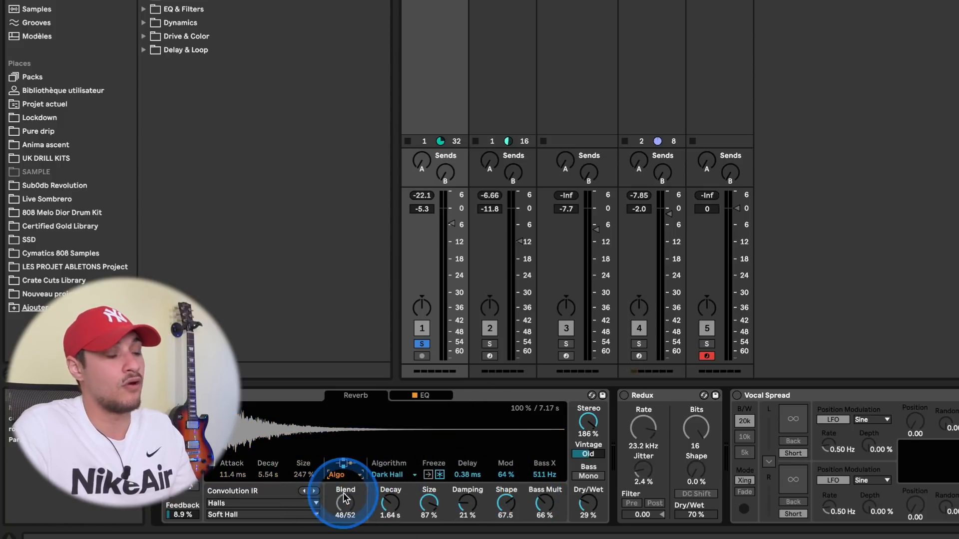
pyautogui.click(345, 475)
pyautogui.click(339, 515)
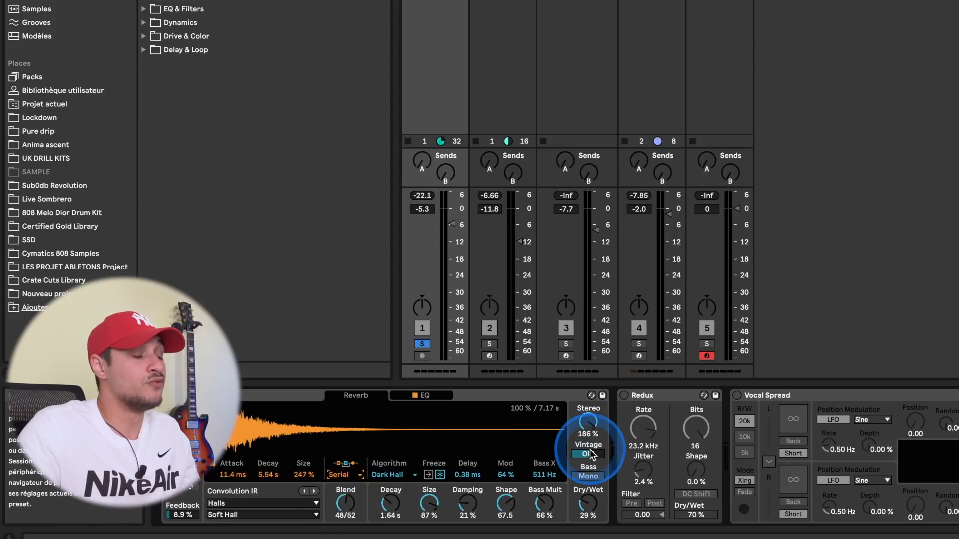
# Set the reverb's output to 152 % Stereo with Bass Mono on and 31 % Dry/Wet, keeping Vintage at Old
pyautogui.click(588, 454)
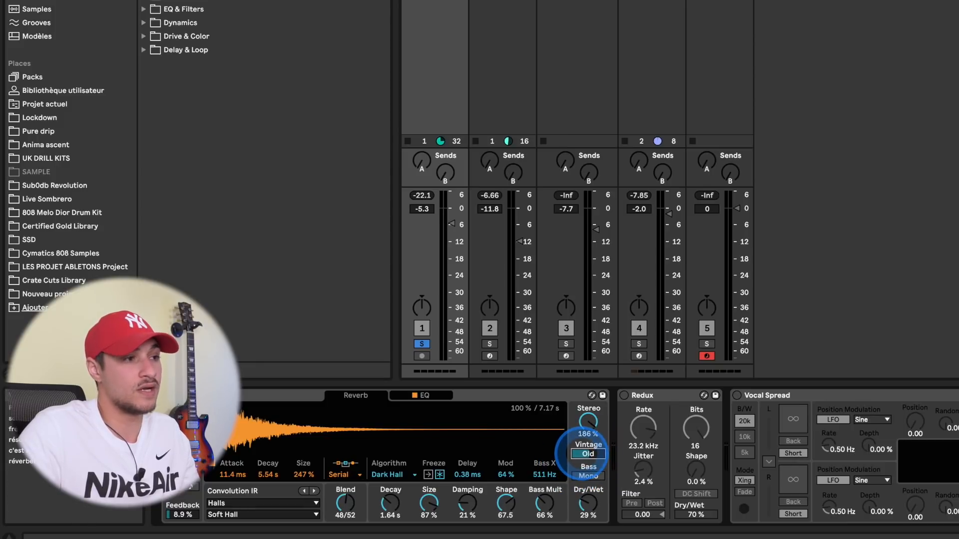
pyautogui.moveTo(590, 418); pyautogui.dragTo(589, 424)
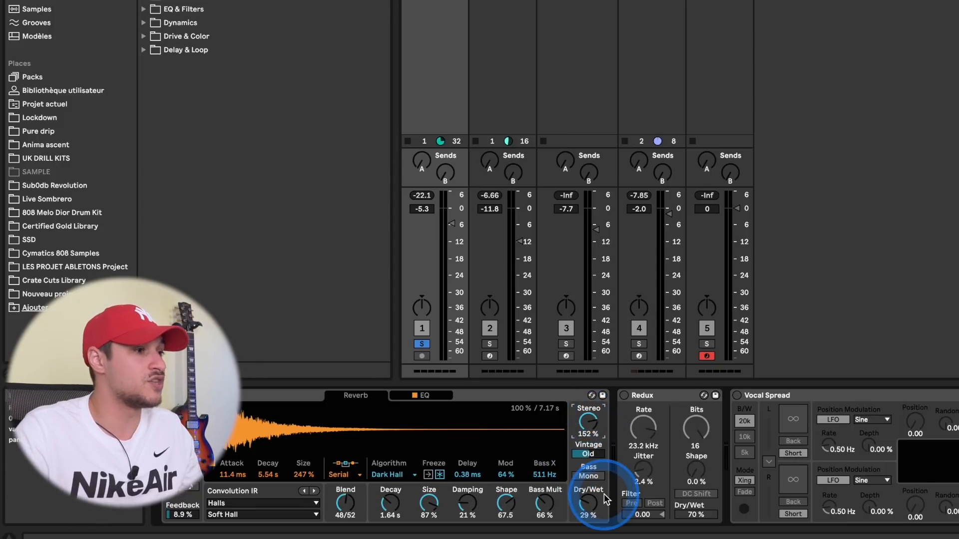
pyautogui.click(589, 477)
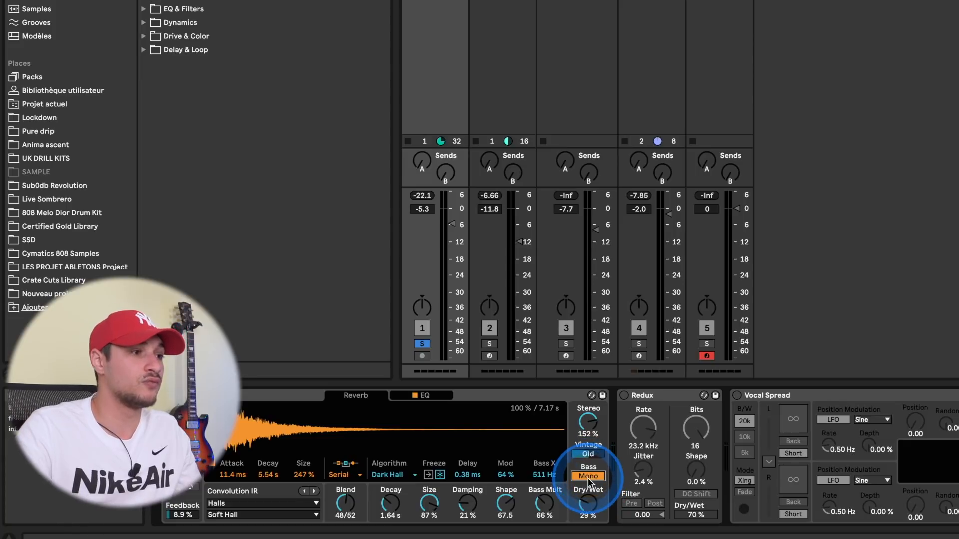
pyautogui.click(587, 477)
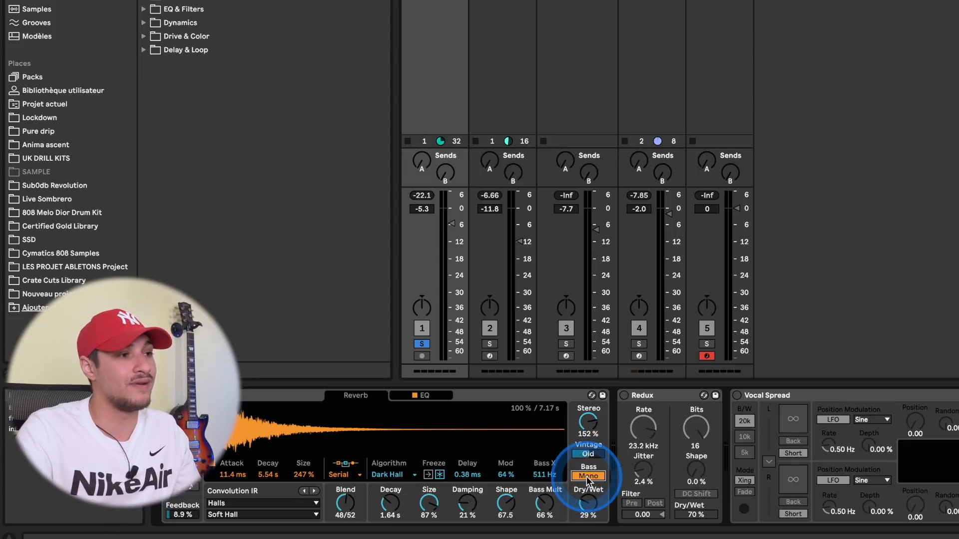
pyautogui.click(553, 462)
pyautogui.moveTo(588, 504); pyautogui.dragTo(589, 502)
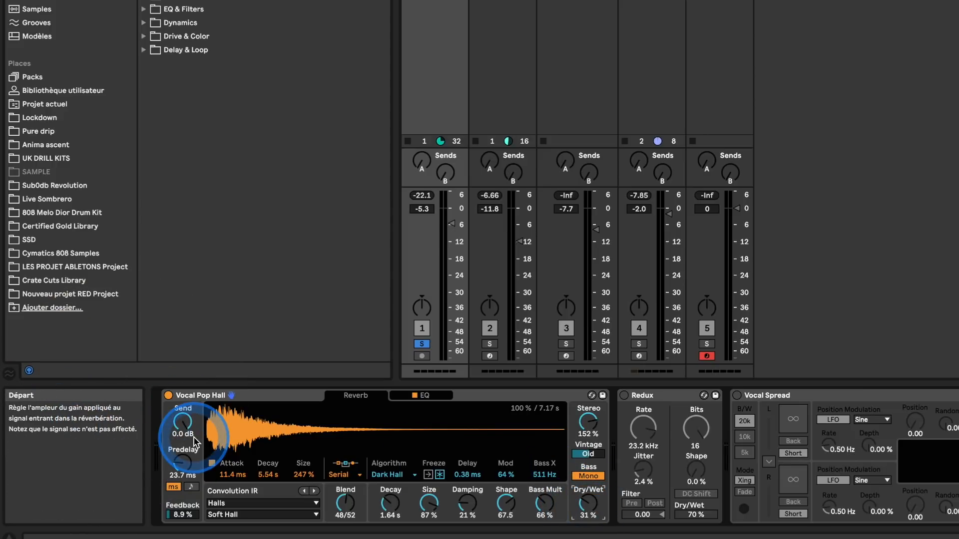
# Show the Vocal Pop Hall reverb's EQ curve and examine its first filter band
pyautogui.click(393, 396)
pyautogui.click(348, 395)
pyautogui.click(430, 400)
pyautogui.click(342, 443)
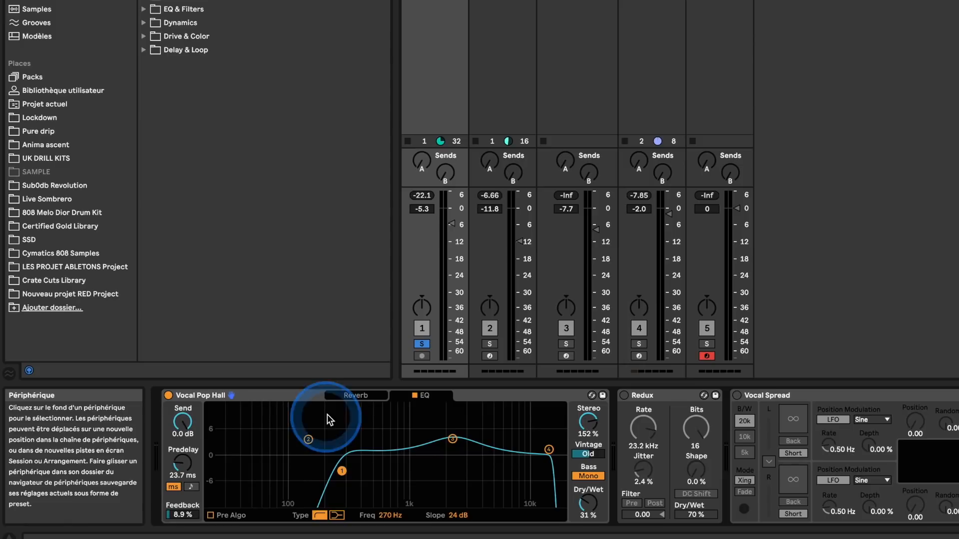
# Return Vocal Pop Hall to its reverb view and add a Spectral Resonator after it on the Vocal Chop track
pyautogui.click(343, 395)
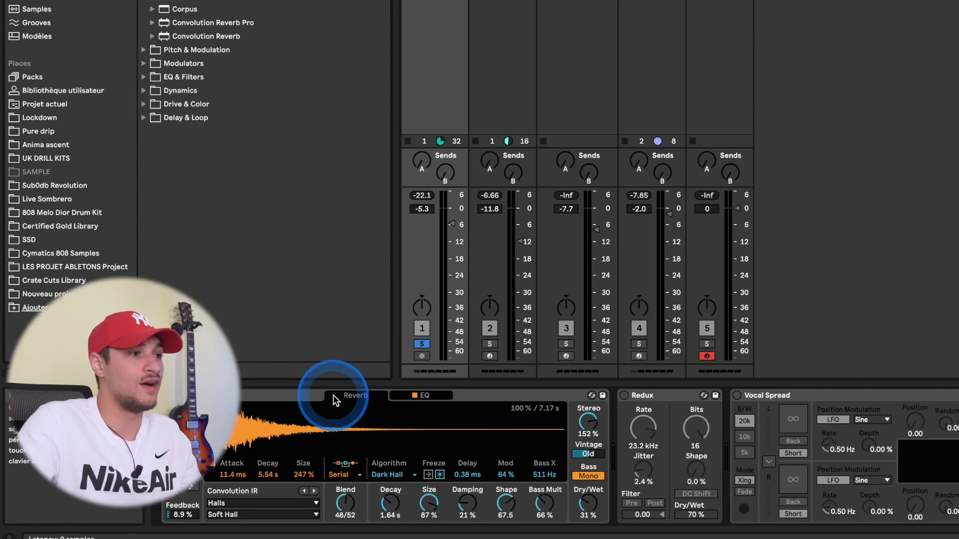
pyautogui.click(325, 367)
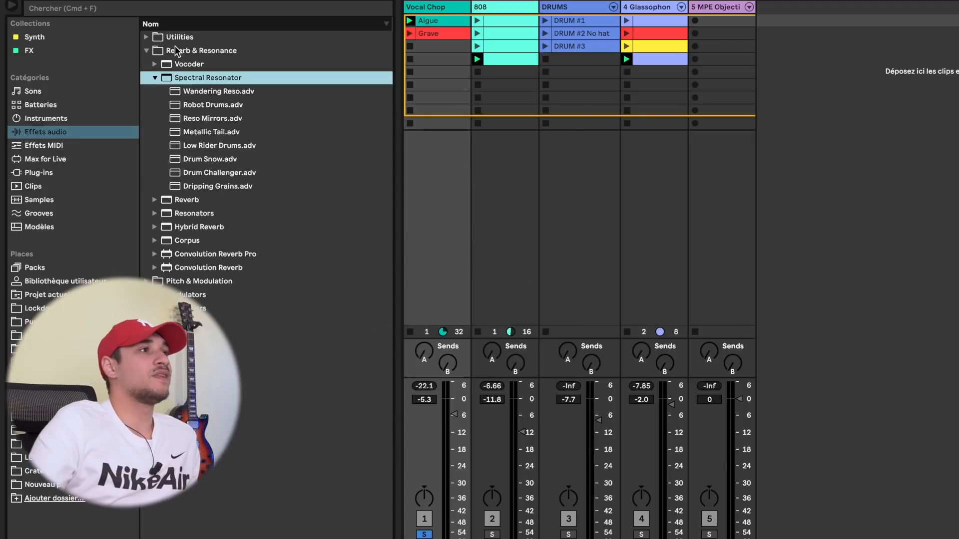
pyautogui.click(169, 79)
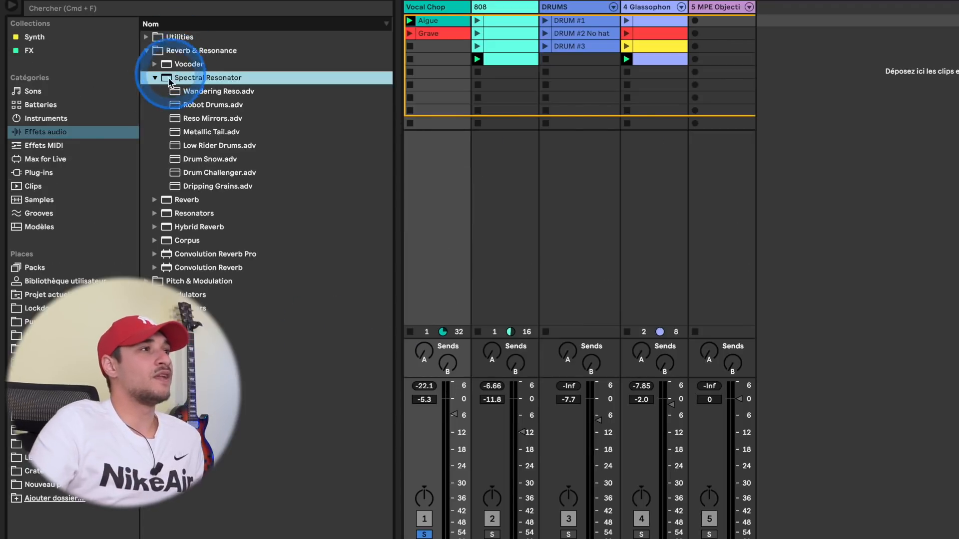
pyautogui.click(155, 77)
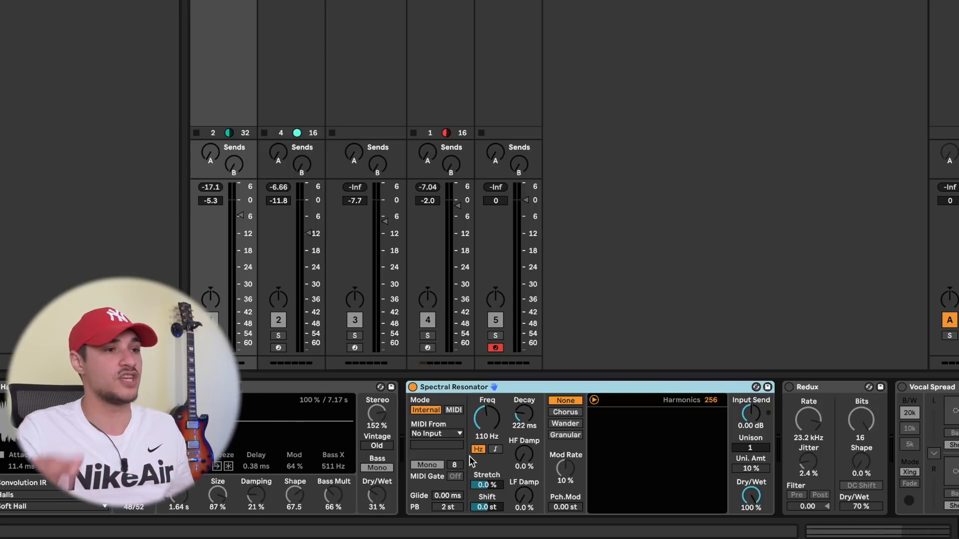
# Tune the Spectral Resonator to E2 in note mode, with Unison 4, 0.7 % unison amount and 100 % Dry/Wet
pyautogui.click(750, 497)
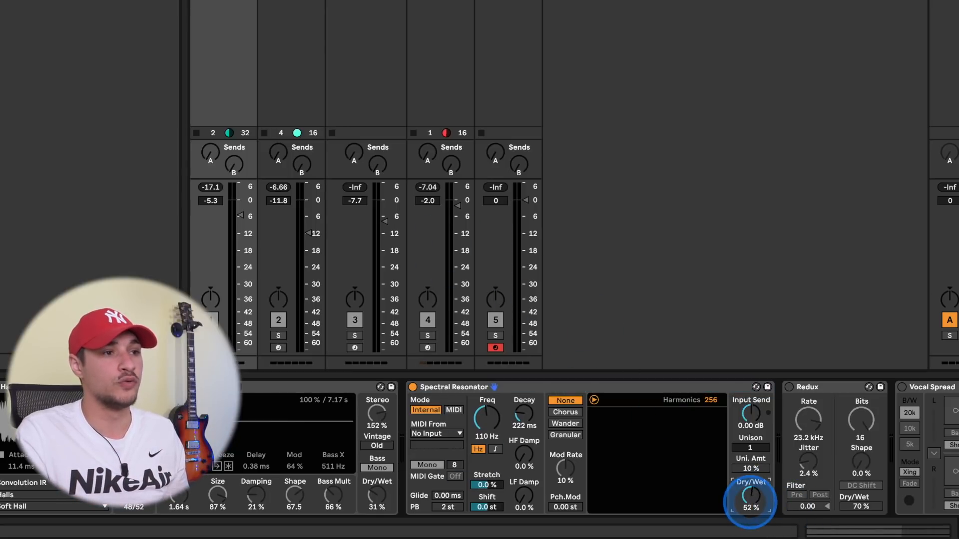
pyautogui.moveTo(750, 500); pyautogui.dragTo(750, 502)
pyautogui.moveTo(482, 434); pyautogui.dragTo(504, 455)
pyautogui.click(497, 428)
pyautogui.click(762, 448)
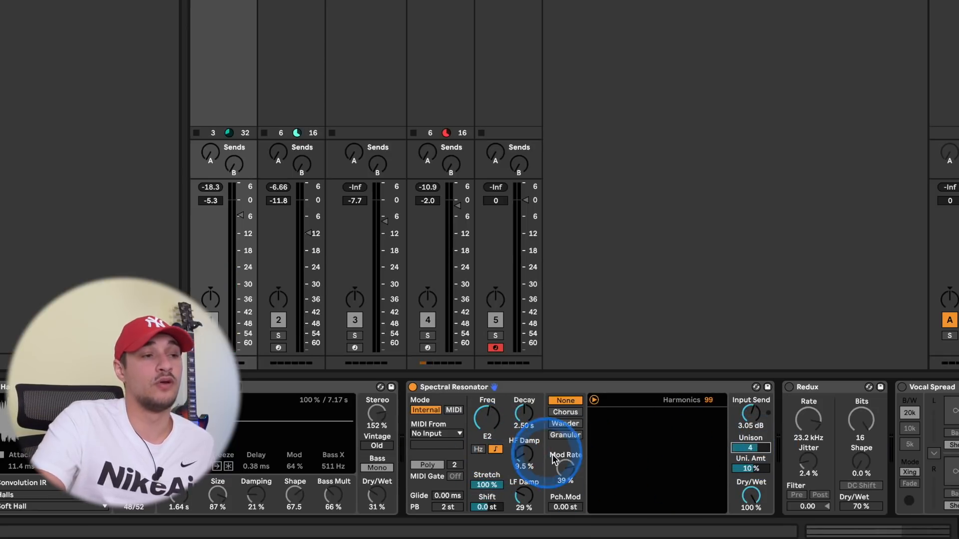
pyautogui.click(745, 450)
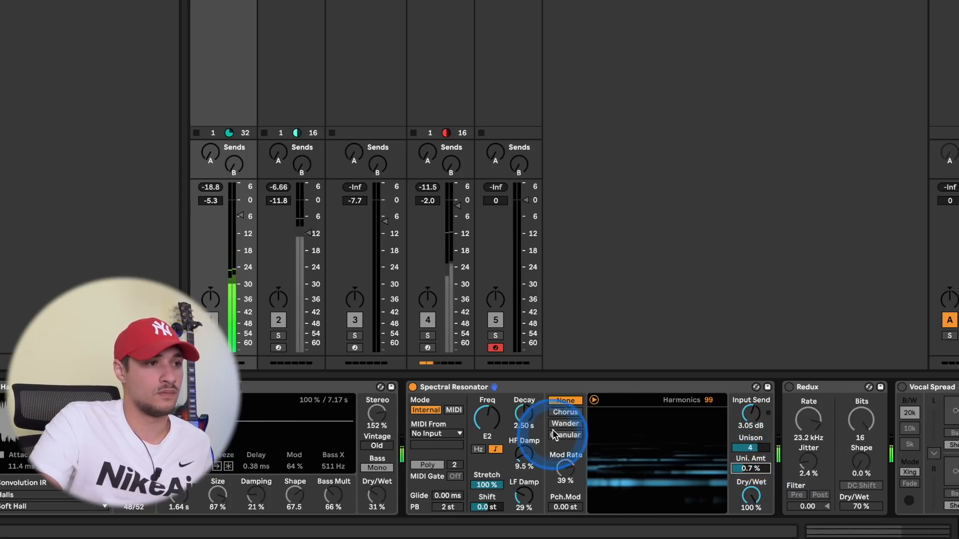
# Set the Spectral Resonator's decay to 11.9 s and HF Damp to 21 %, with Chorus modulation at 3.2 % rate and 4.00 st pitch modulation
pyautogui.moveTo(523, 416); pyautogui.dragTo(523, 430)
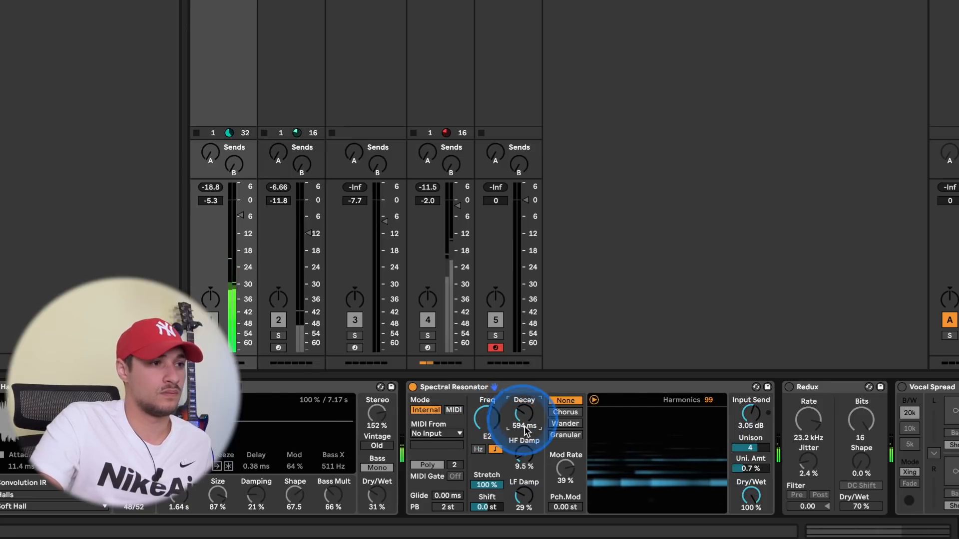
pyautogui.click(524, 453)
pyautogui.click(562, 424)
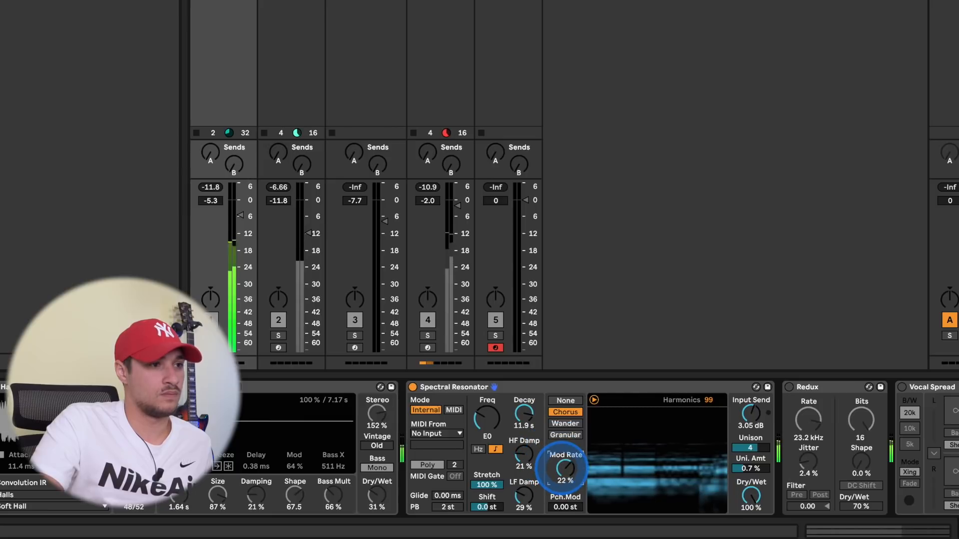
pyautogui.click(566, 507)
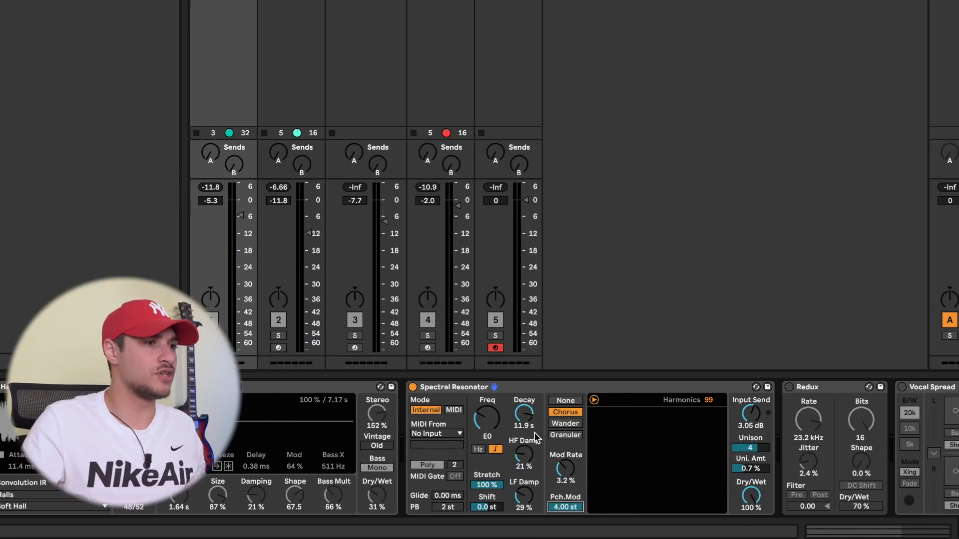
# Replace the Spectral Resonator with a Phaser-Flanger from Pitch & Modulation, placed between Vocal Pop Hall and Redux
pyautogui.click(443, 386)
pyautogui.press('Delete')
pyautogui.click(145, 78)
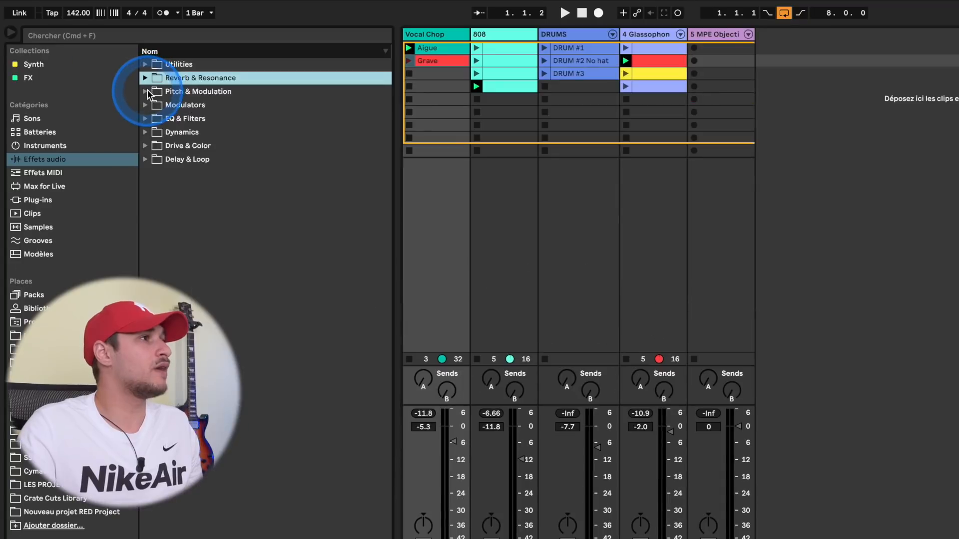
pyautogui.click(145, 92)
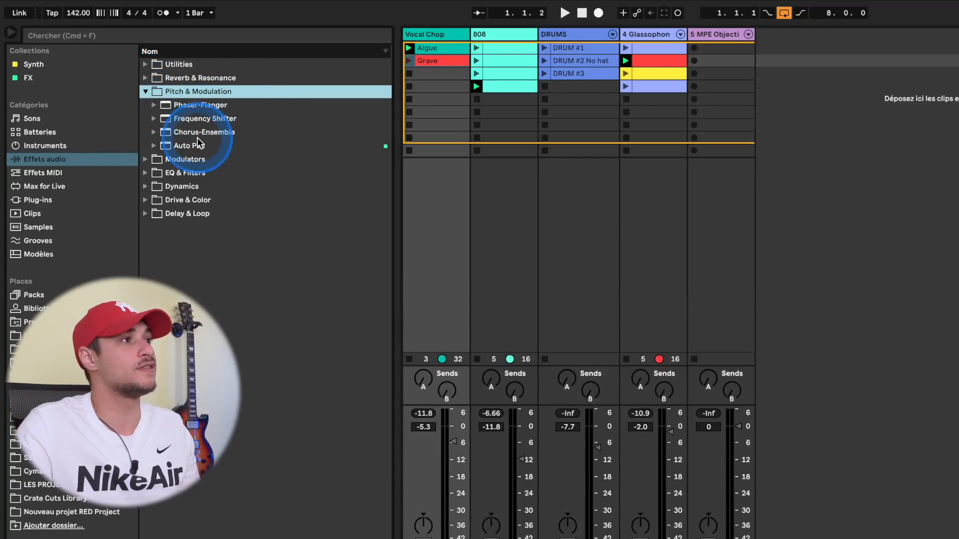
pyautogui.click(200, 105)
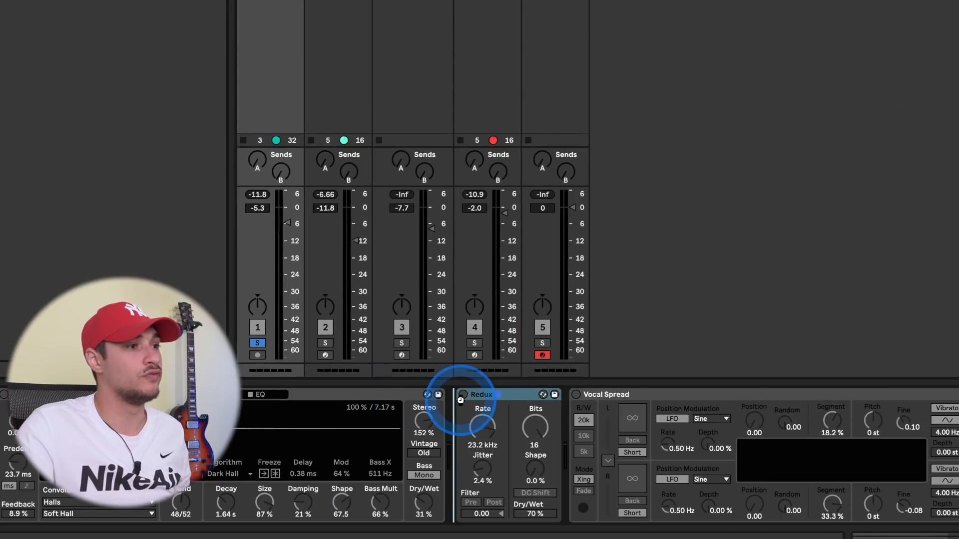
pyautogui.moveTo(200, 105); pyautogui.dragTo(460, 399)
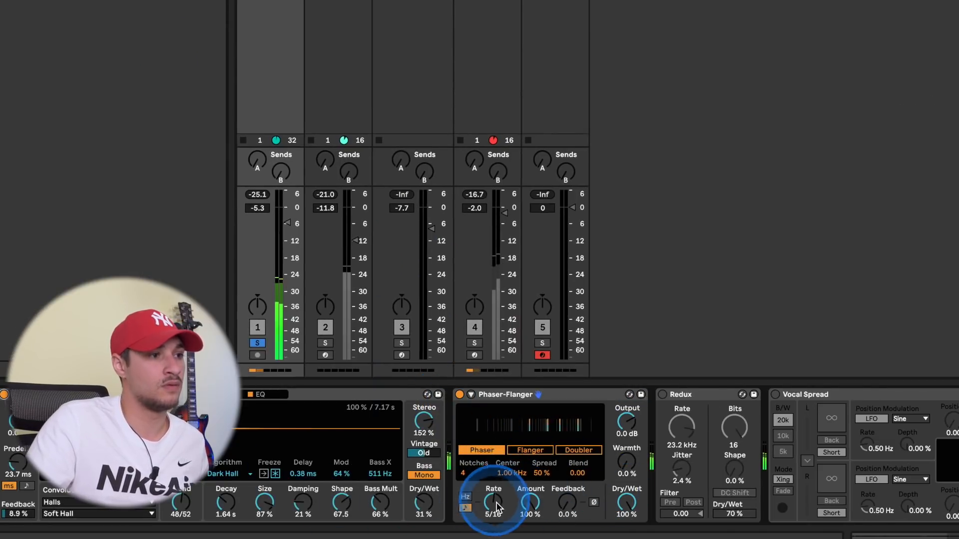
# Set the Phaser-Flanger to rate 1, 84 % feedback and 72 % warmth in Flanger mode, and bypass it
pyautogui.moveTo(496, 504); pyautogui.dragTo(497, 503)
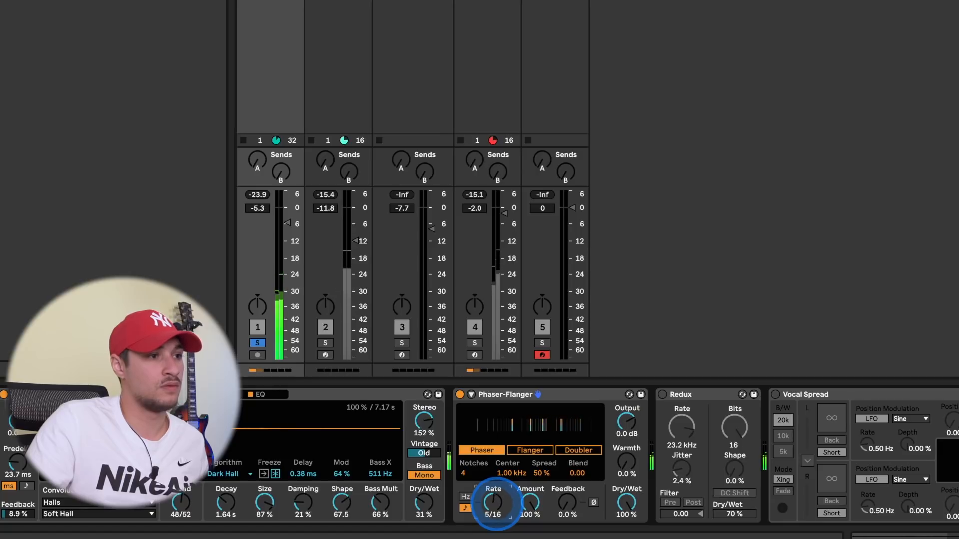
pyautogui.moveTo(567, 505); pyautogui.dragTo(561, 501)
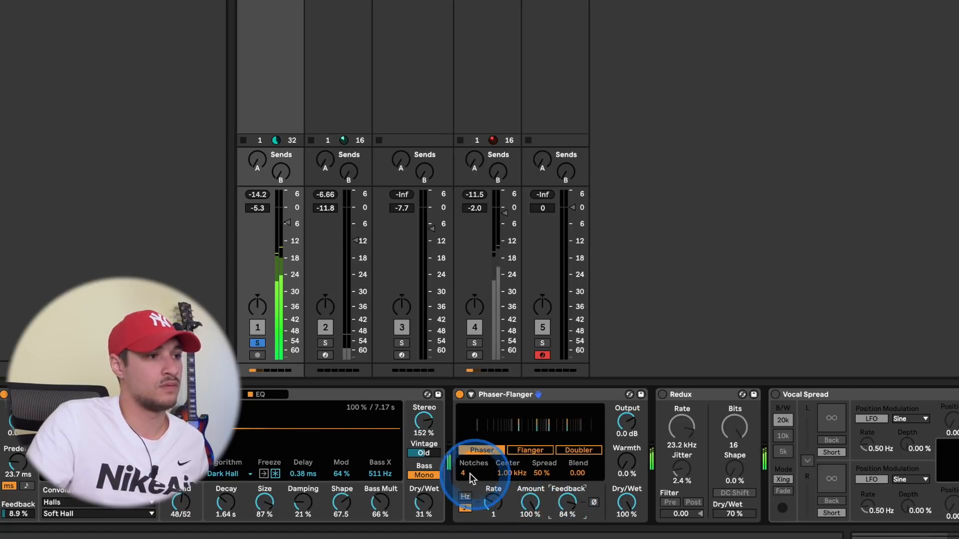
pyautogui.click(522, 452)
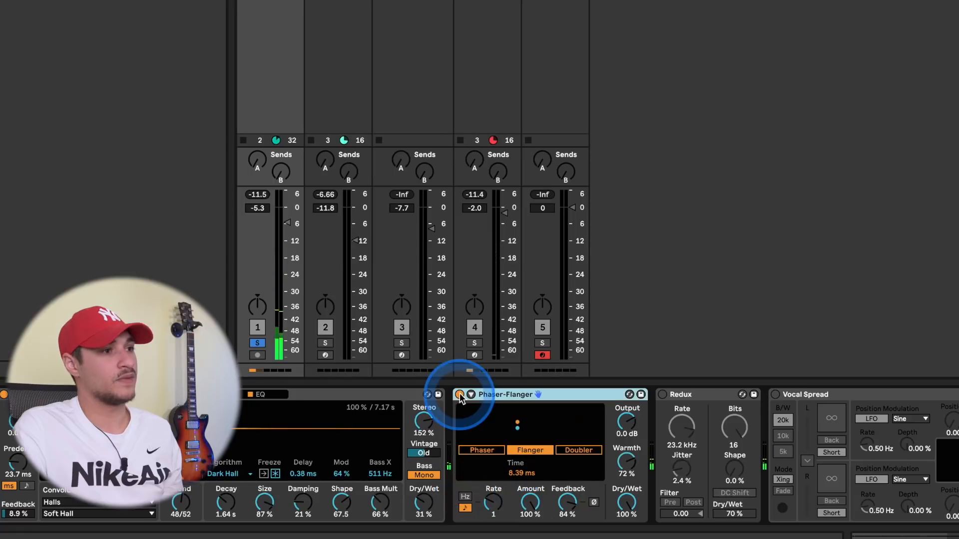
pyautogui.click(459, 395)
# Add a Chorus-Ensemble before Redux and set it to 3.66 Hz rate, 77 % amount and 100 % Dry/Wet
pyautogui.moveTo(200, 1); pyautogui.dragTo(646, 462)
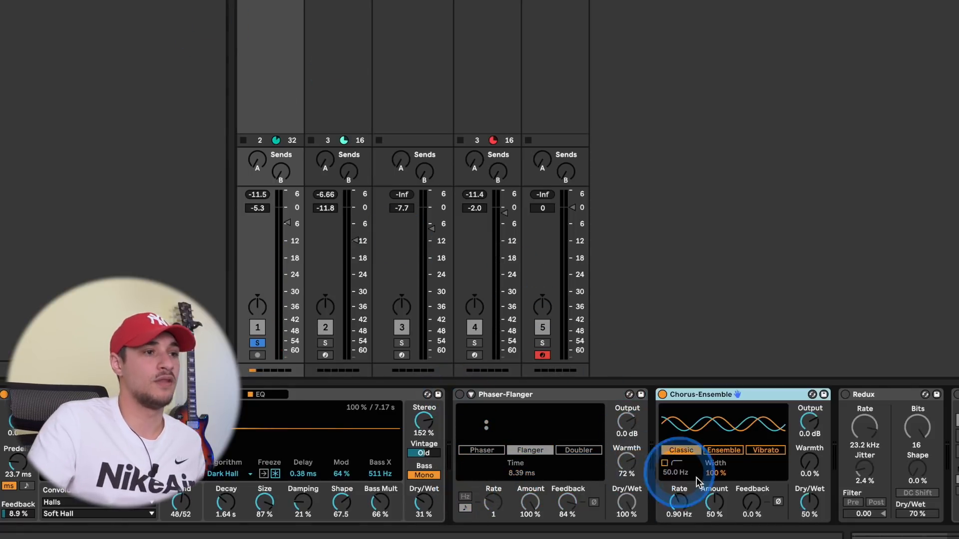
pyautogui.moveTo(714, 507); pyautogui.dragTo(712, 508)
pyautogui.moveTo(679, 508); pyautogui.dragTo(673, 504)
pyautogui.moveTo(809, 503); pyautogui.dragTo(790, 481)
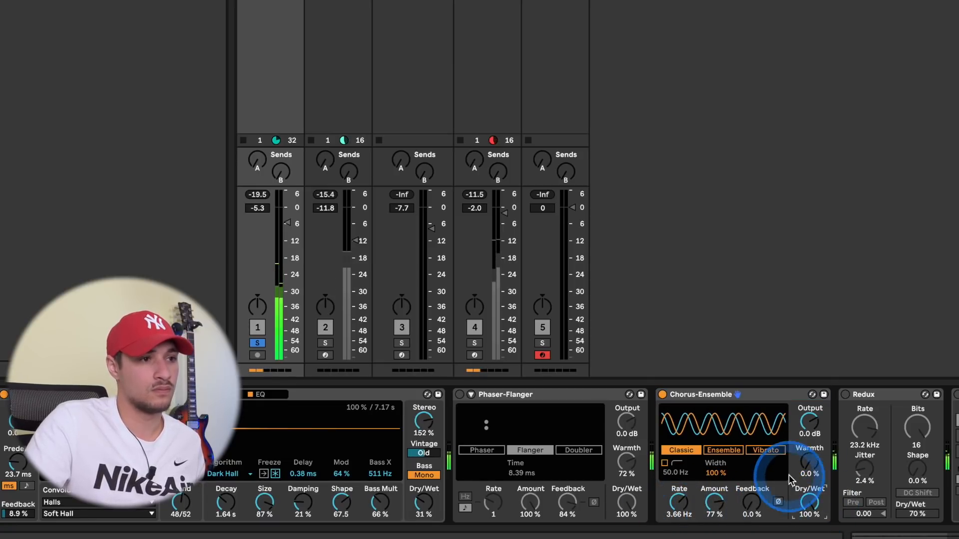
pyautogui.click(806, 462)
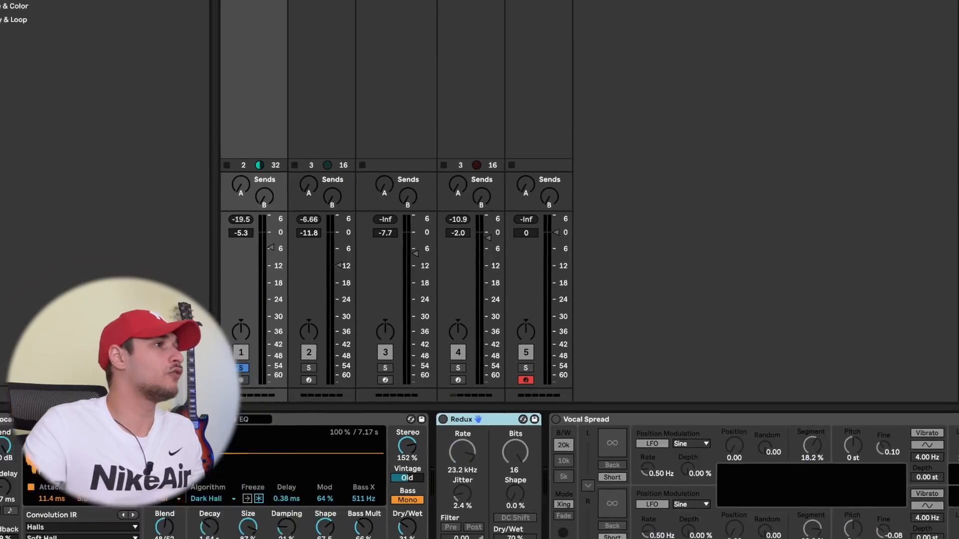
# Look through the audio effects in the Modulators, EQ & Filters and Drive & Color folders
pyautogui.click(149, 159)
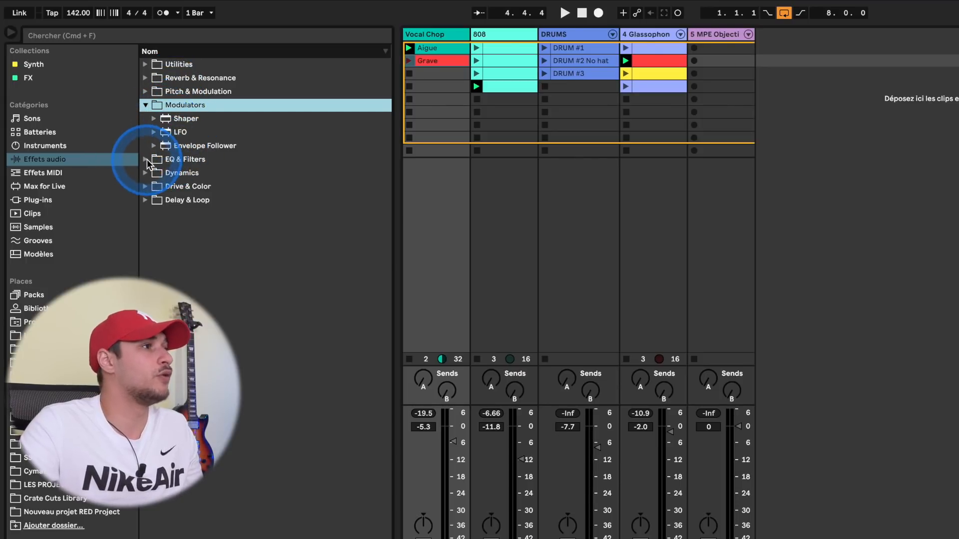
pyautogui.click(146, 160)
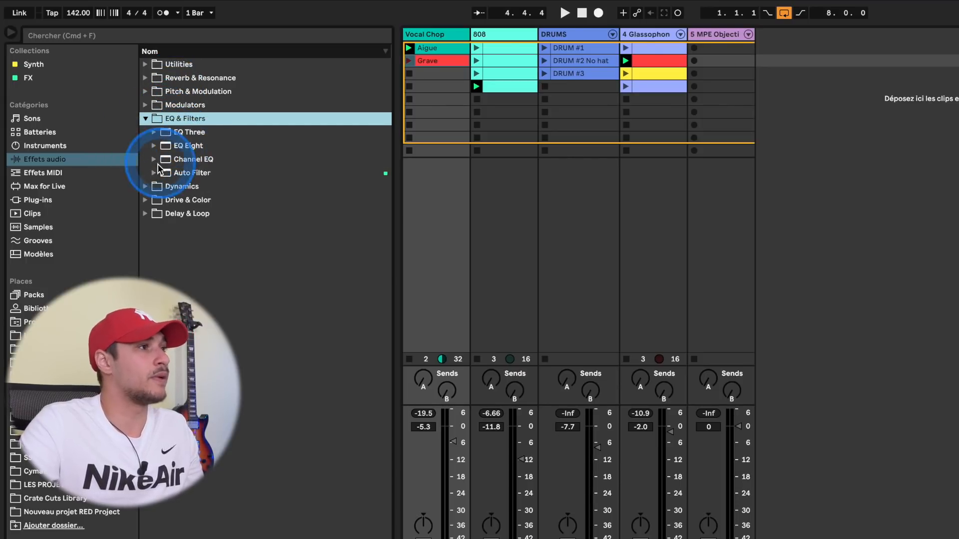
pyautogui.click(175, 184)
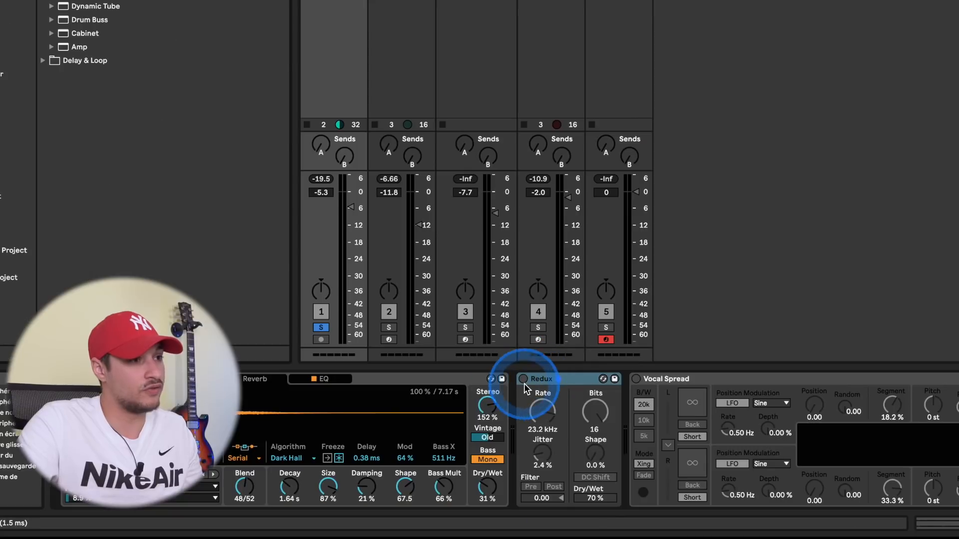
# Activate Redux on the Vocal Chop track and try it at 100 % Dry/Wet with a 4.89 kHz rate
pyautogui.click(522, 380)
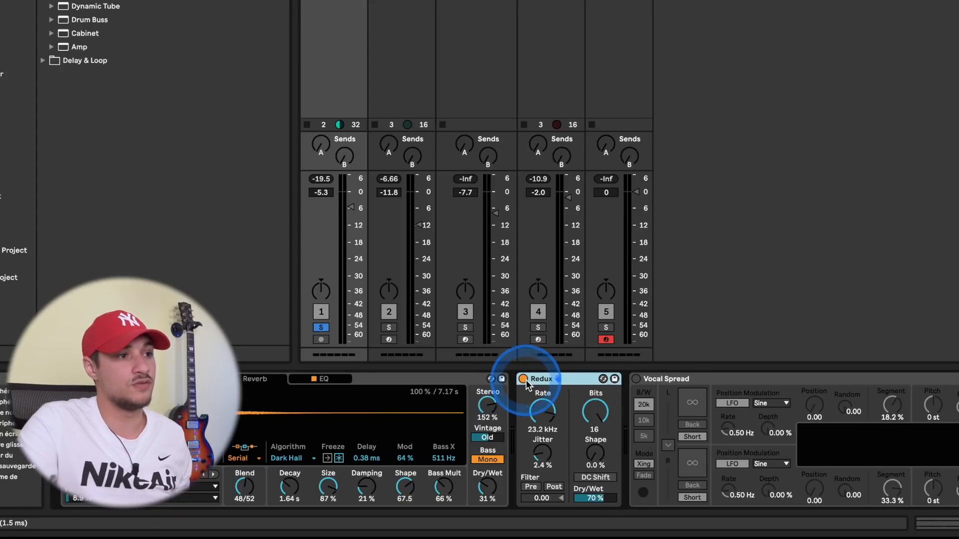
pyautogui.moveTo(599, 506); pyautogui.dragTo(595, 498)
pyautogui.moveTo(538, 407); pyautogui.dragTo(535, 416)
pyautogui.click(604, 425)
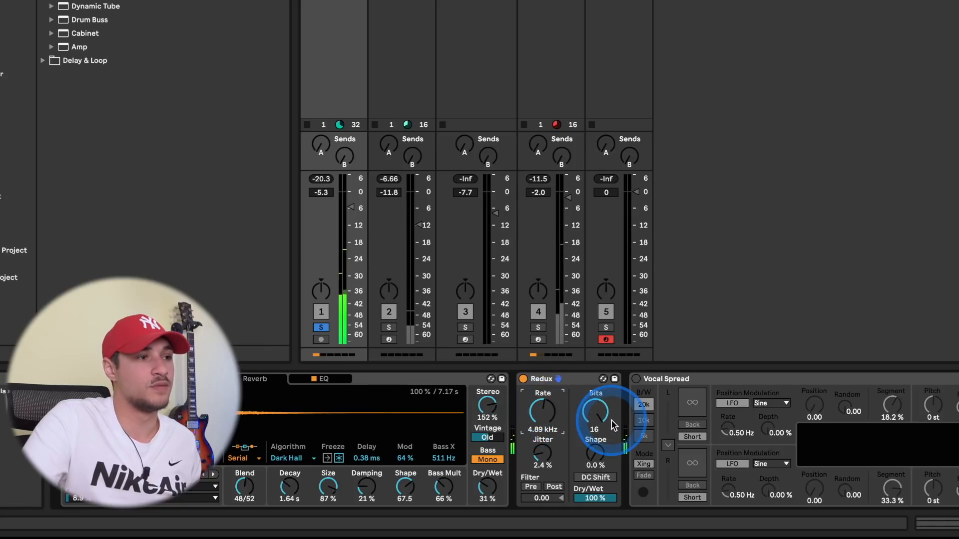
pyautogui.click(535, 419)
# Add the Spectral Time effect from Delay & Loop to the Vocal Chop track after Vocal Pop Hall
pyautogui.click(43, 60)
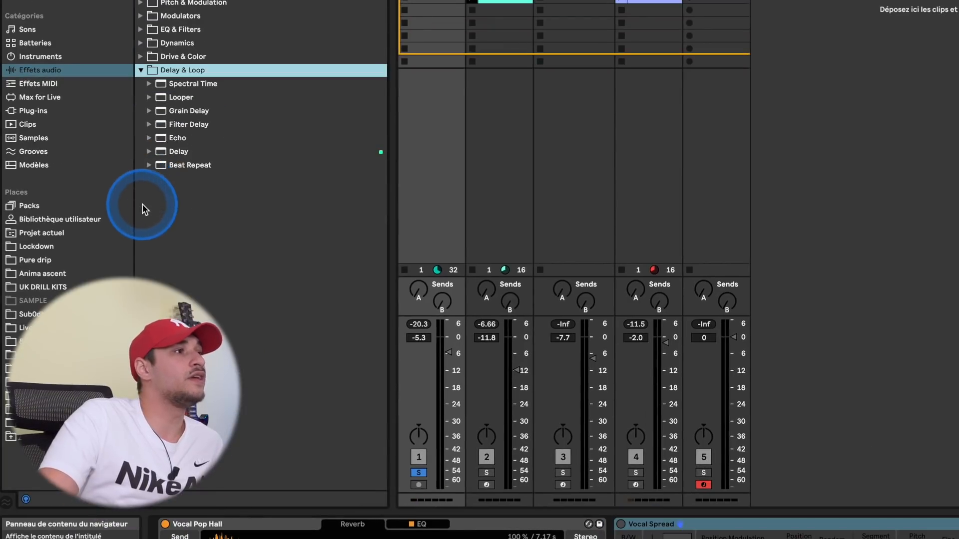
pyautogui.click(184, 85)
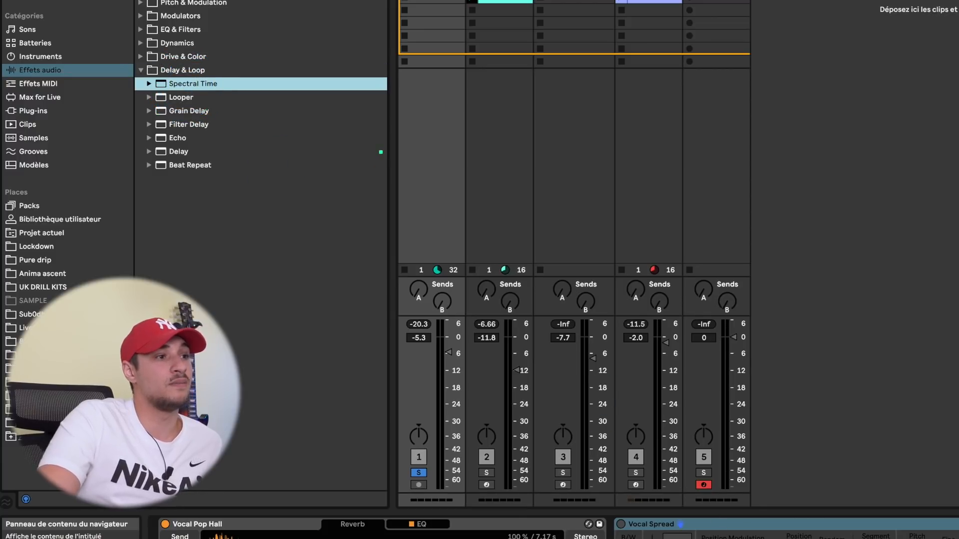
pyautogui.doubleClick(184, 85)
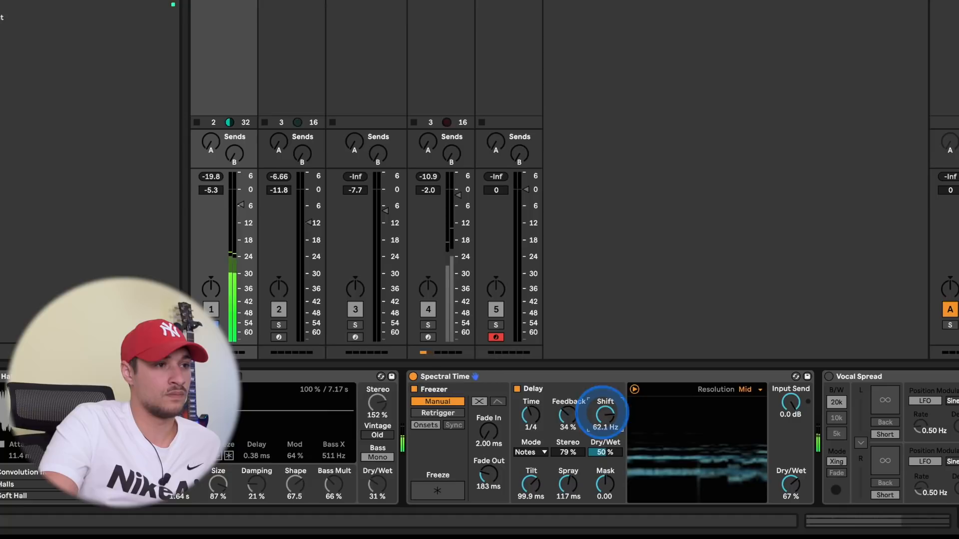
# Set Spectral Time's delay to 0.00 Hz shift, 73 % feedback, -8.23 ms tilt, 58.0 ms spray, 0.29 mask and 48 % Dry/Wet
pyautogui.moveTo(603, 416); pyautogui.dragTo(603, 409)
pyautogui.doubleClick(605, 416)
pyautogui.moveTo(568, 416); pyautogui.dragTo(565, 411)
pyautogui.moveTo(531, 482)
pyautogui.mouseDown()
pyautogui.moveTo(564, 492)
pyautogui.moveTo(598, 452)
pyautogui.mouseUp()
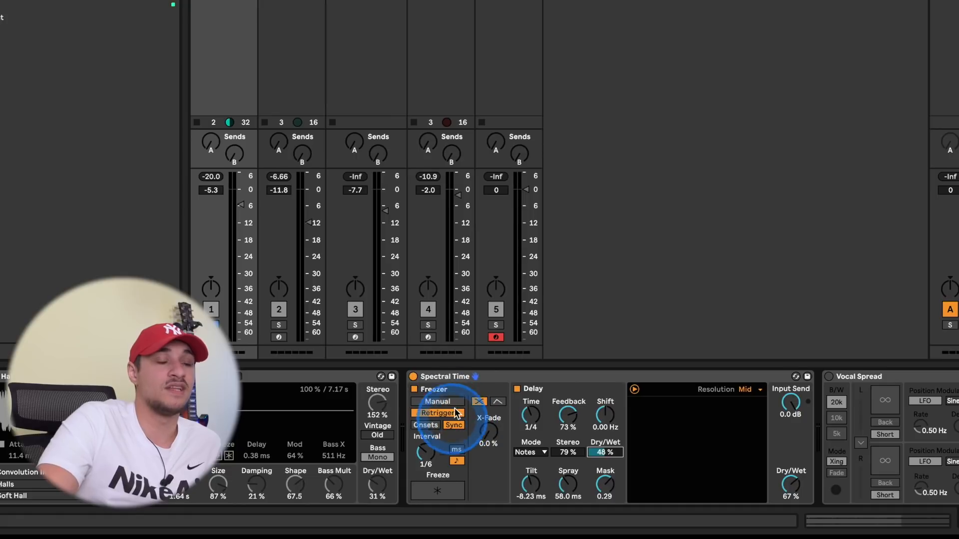
# Try Spectral Time's freeze during playback in synced Retrigger mode, and set its X-Fade to 88 %
pyautogui.click(437, 490)
pyautogui.press('space')
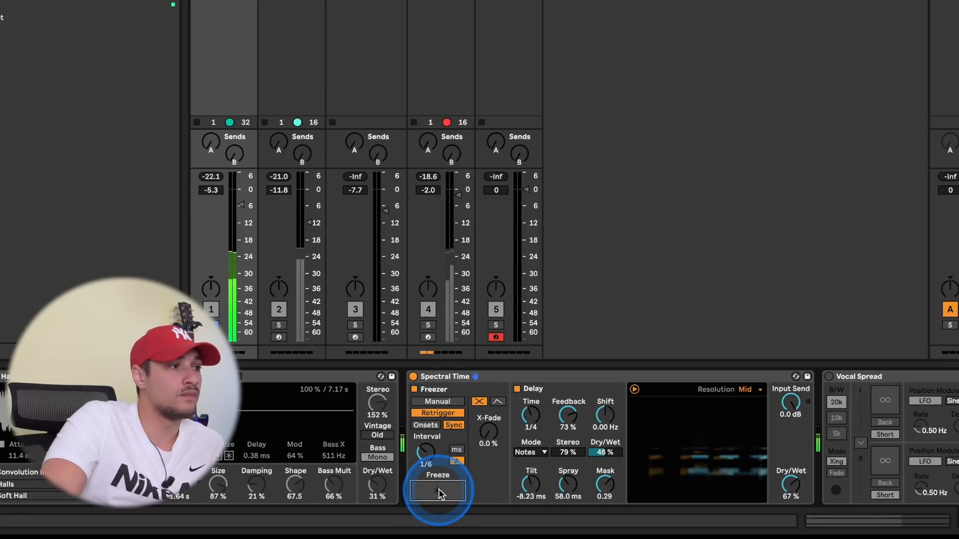
pyautogui.moveTo(488, 432); pyautogui.dragTo(488, 395)
pyautogui.click(431, 497)
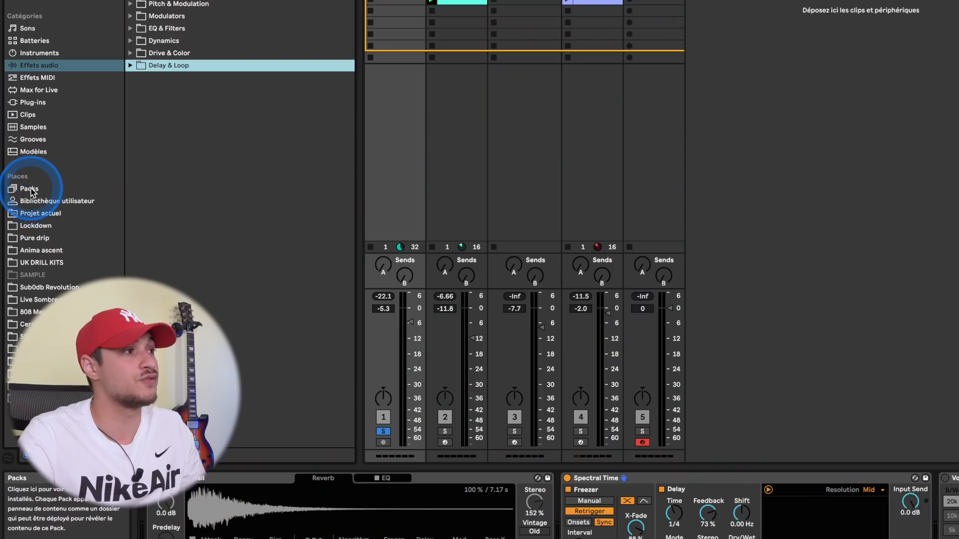
# Look through the installed and available Packs and show the audio effects of Inspired by Nature by Dillon Bastan
pyautogui.click(30, 190)
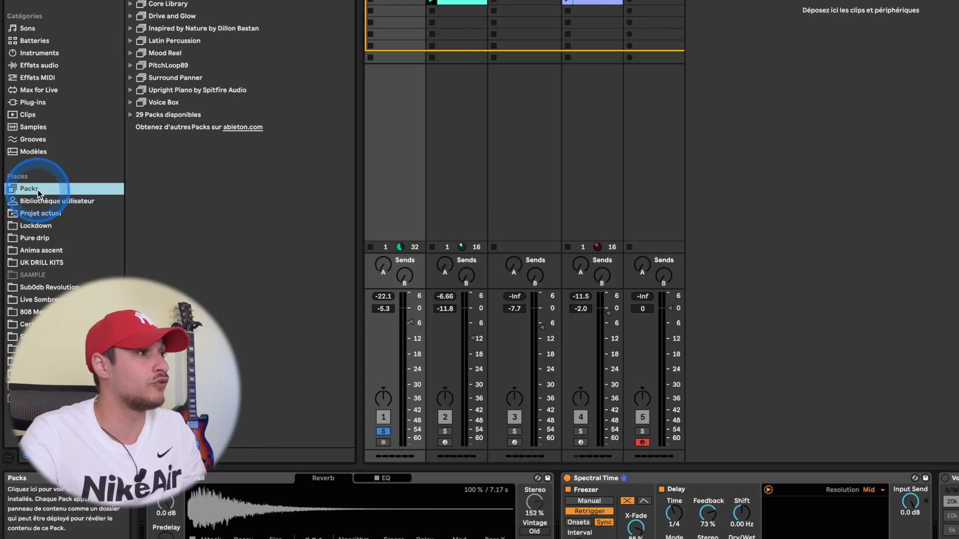
pyautogui.click(129, 114)
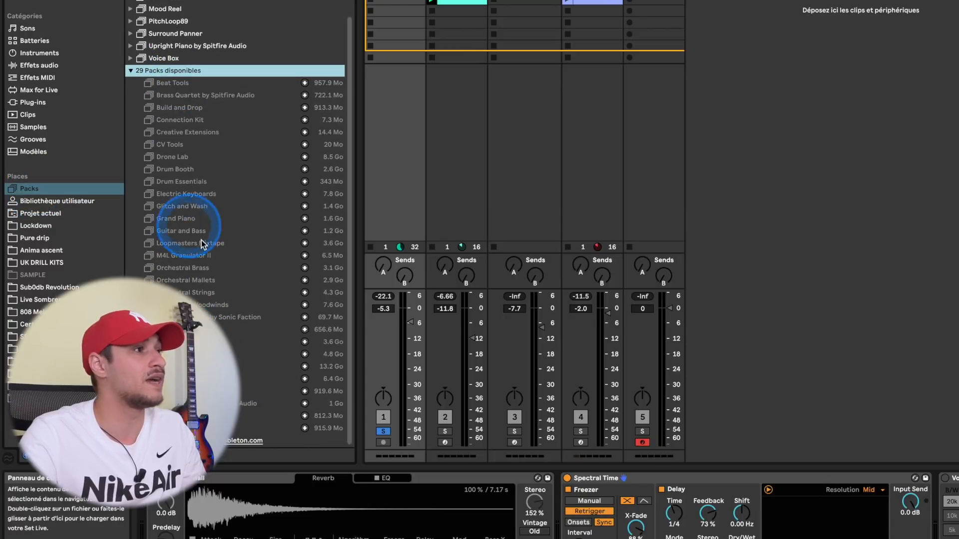
pyautogui.click(130, 115)
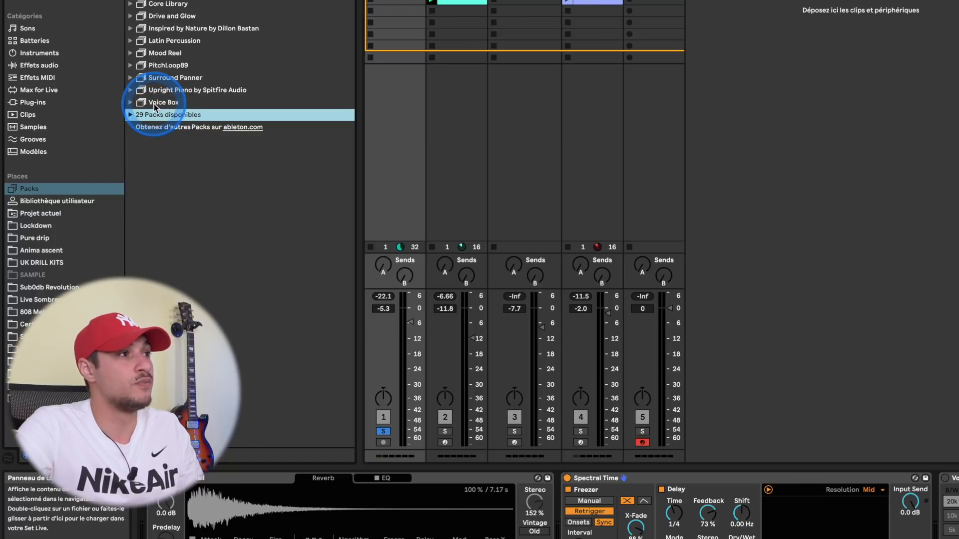
pyautogui.click(131, 29)
pyautogui.click(139, 41)
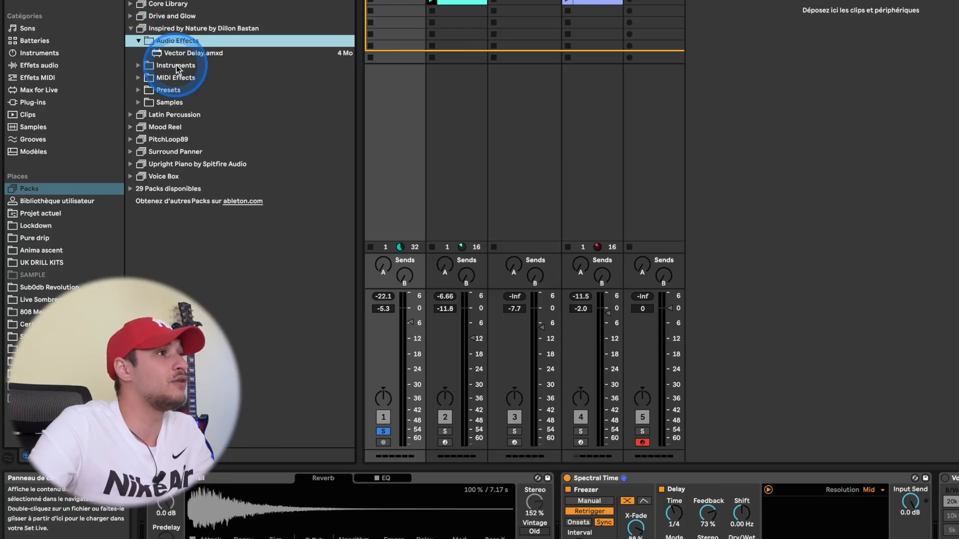
# Add the Slow Filter preset from Vector Delay Presets to the Vocal Chop track before Spectral Time
pyautogui.click(173, 56)
pyautogui.click(143, 91)
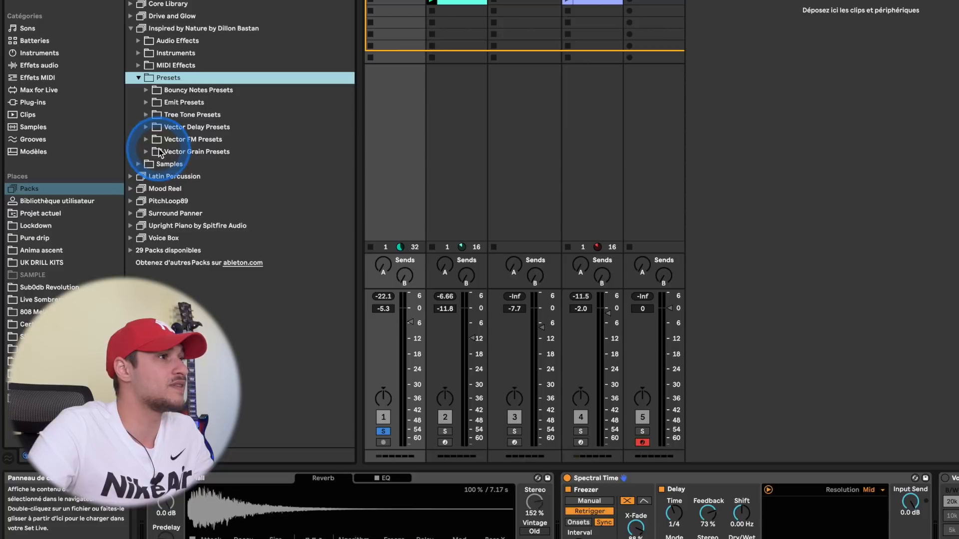
pyautogui.click(150, 128)
pyautogui.scroll(-4, 225, 265)
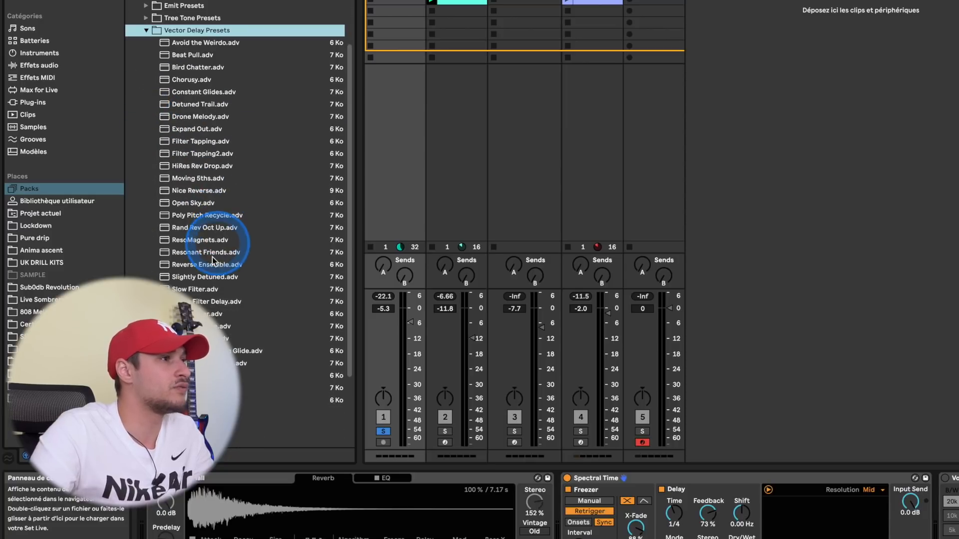
pyautogui.click(193, 191)
pyautogui.click(189, 290)
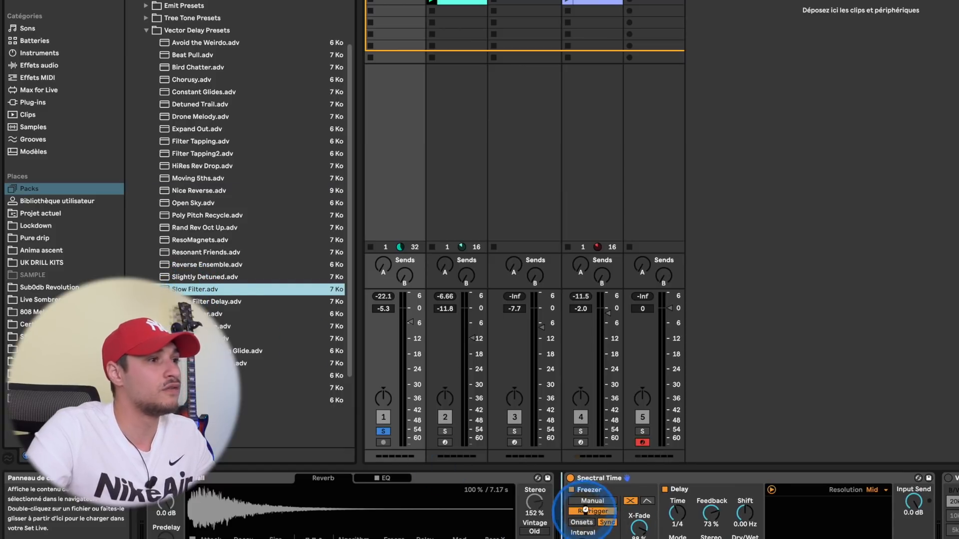
# Audition Slow Filter on the Vocal Chop track during playback, comparing the effect on and off
pyautogui.press('space')
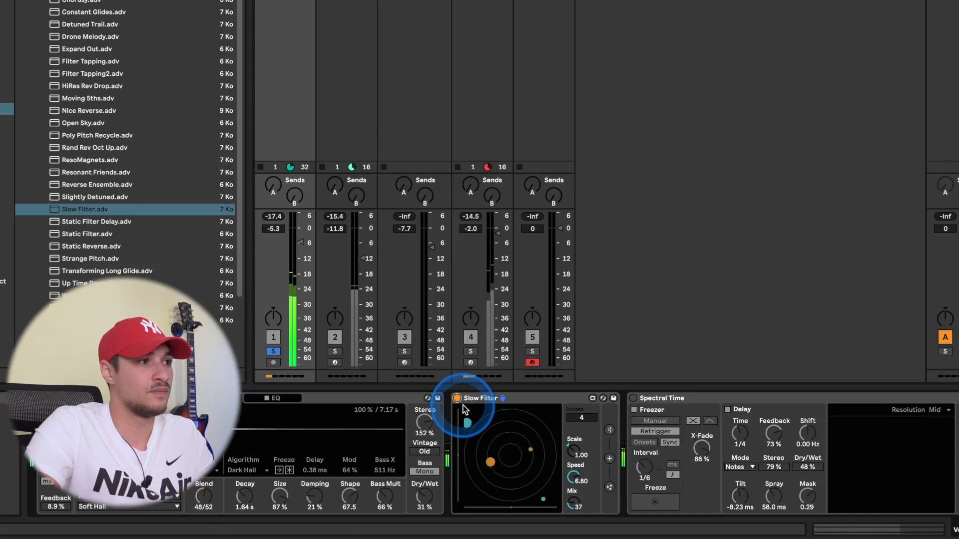
pyautogui.click(457, 398)
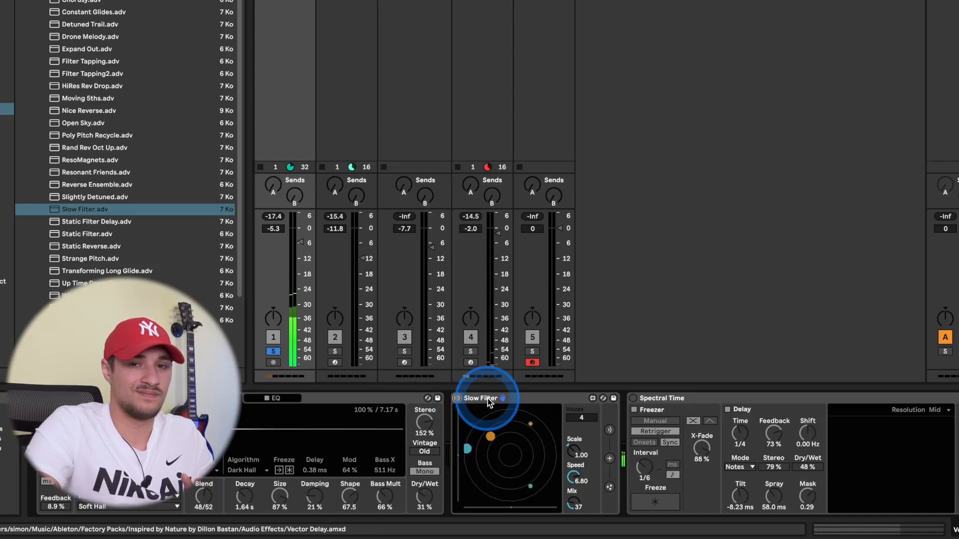
pyautogui.click(457, 398)
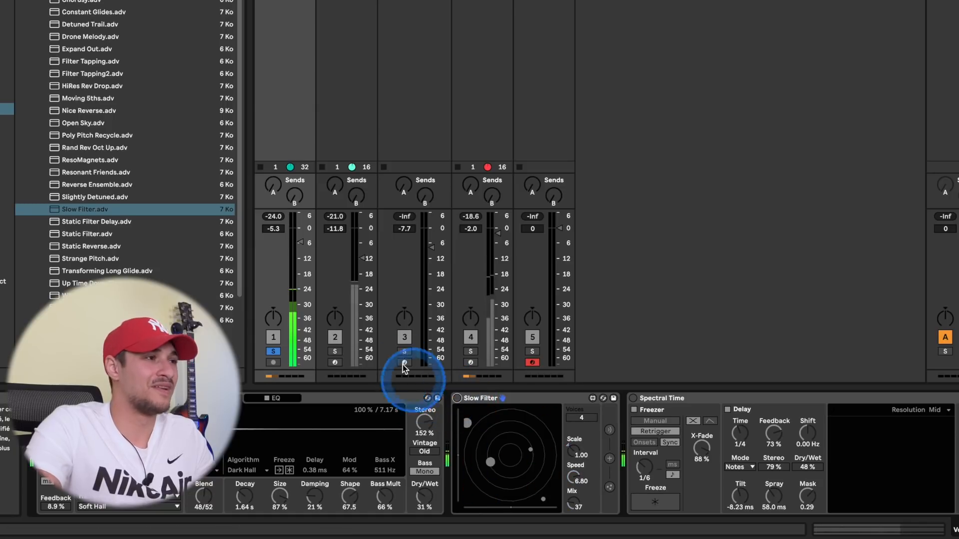
# Add the Vocal Spread preset from the PitchLoop89 pack to the Vocal Chop track after the reverb
pyautogui.click(36, 47)
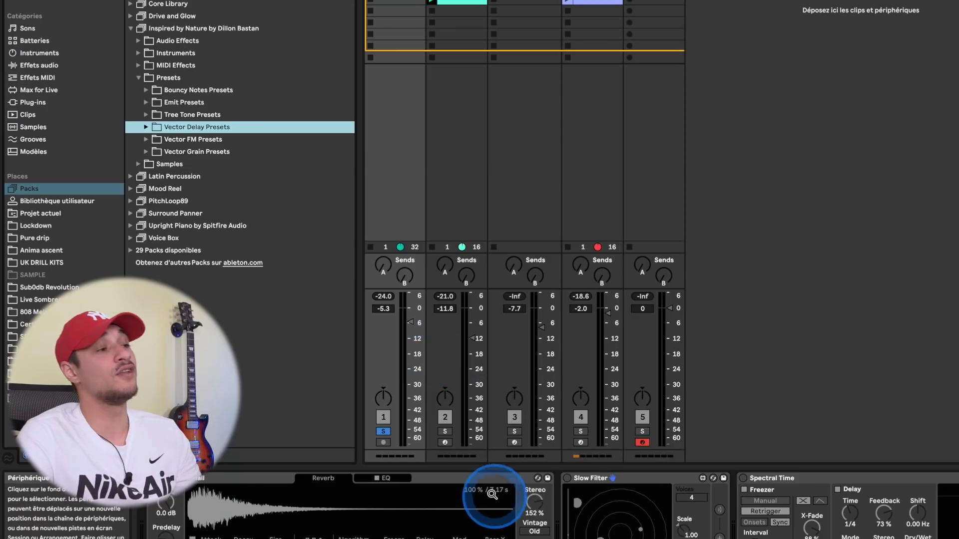
pyautogui.hscroll(8, 350, 415)
pyautogui.hscroll(4, 453, 498)
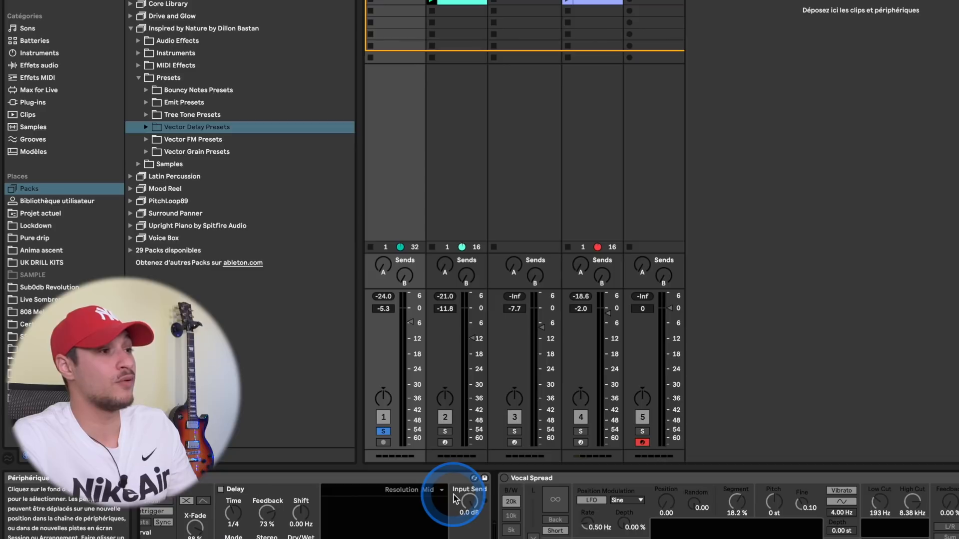
pyautogui.hscroll(4, 456, 498)
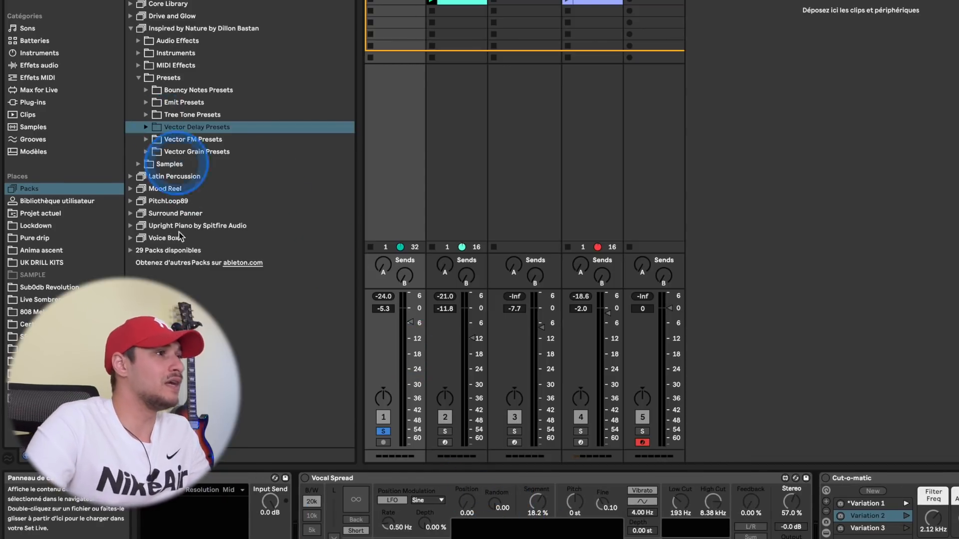
pyautogui.click(132, 200)
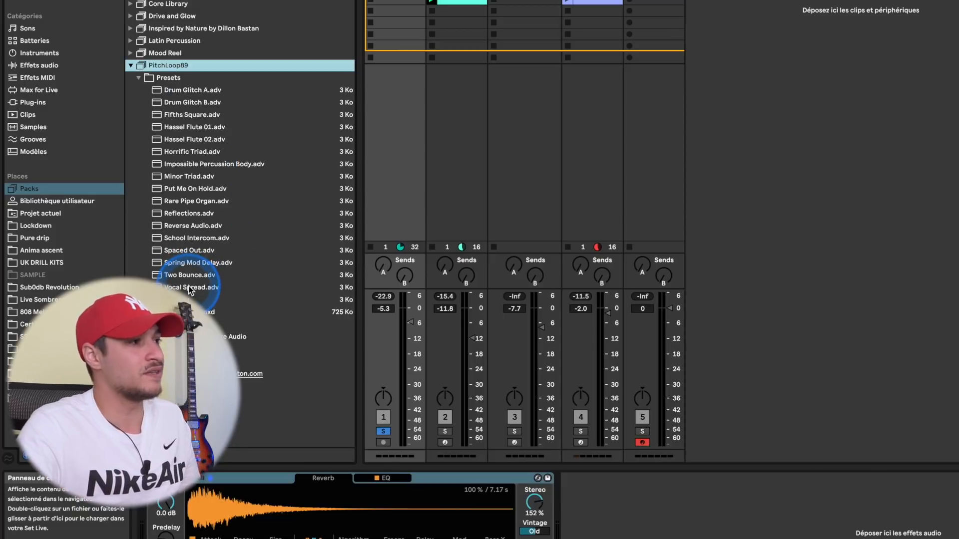
pyautogui.moveTo(187, 292); pyautogui.dragTo(694, 517)
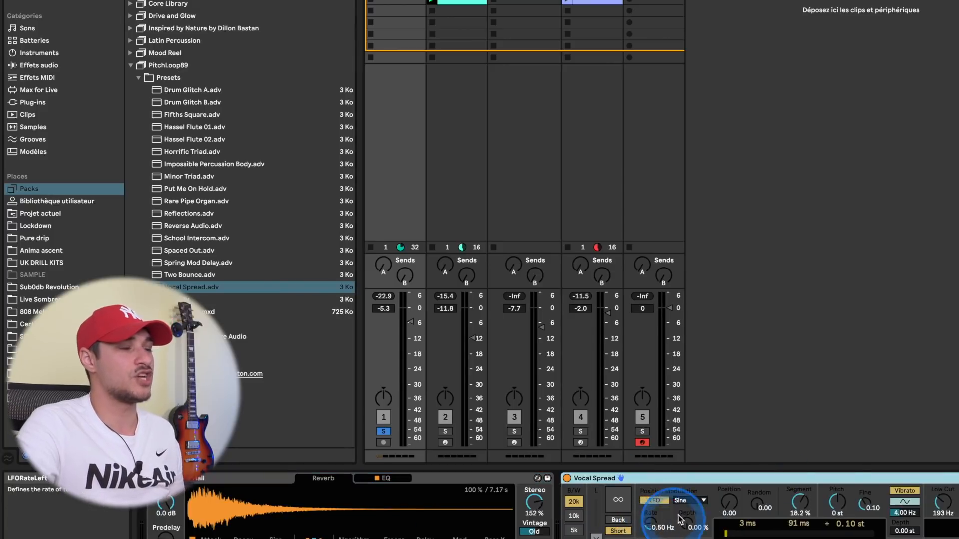
# Set Vocal Spread's Dry/Wet to 22 % and adjust its position during playback
pyautogui.moveTo(874, 488); pyautogui.dragTo(871, 495)
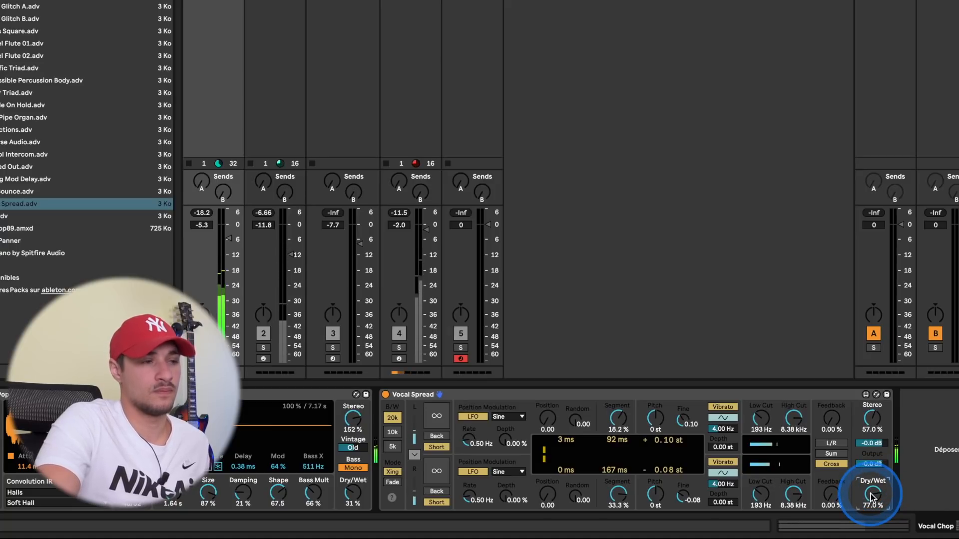
pyautogui.moveTo(552, 418); pyautogui.dragTo(553, 407)
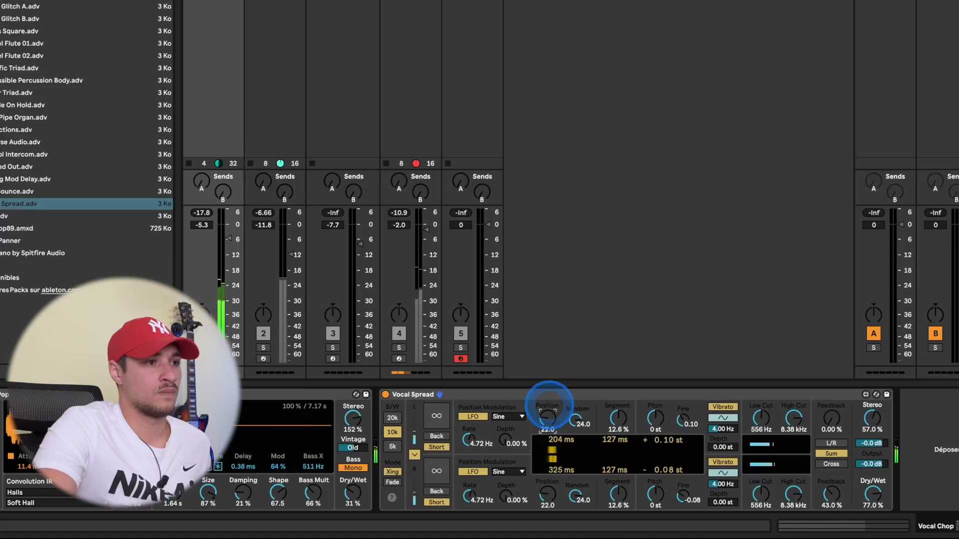
pyautogui.moveTo(873, 496); pyautogui.dragTo(873, 529)
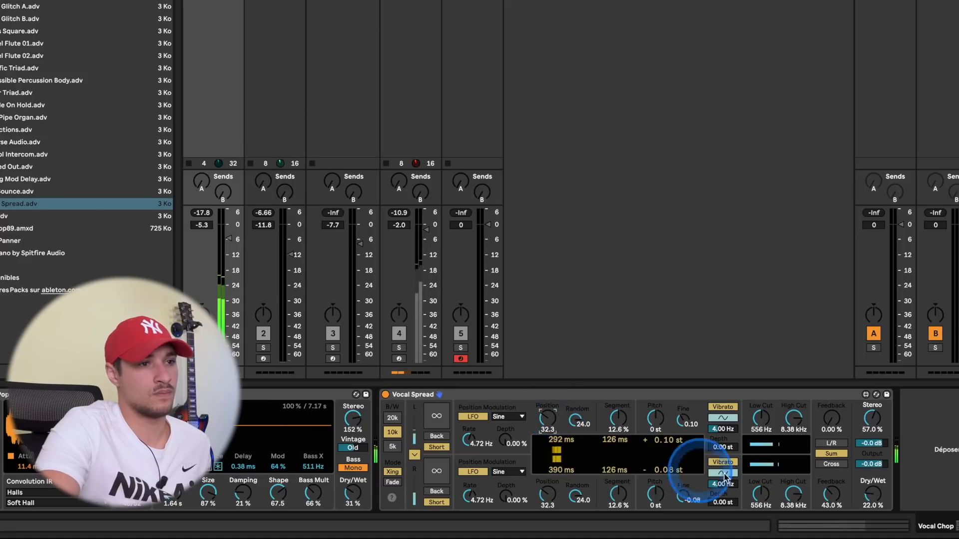
pyautogui.moveTo(549, 419); pyautogui.dragTo(550, 426)
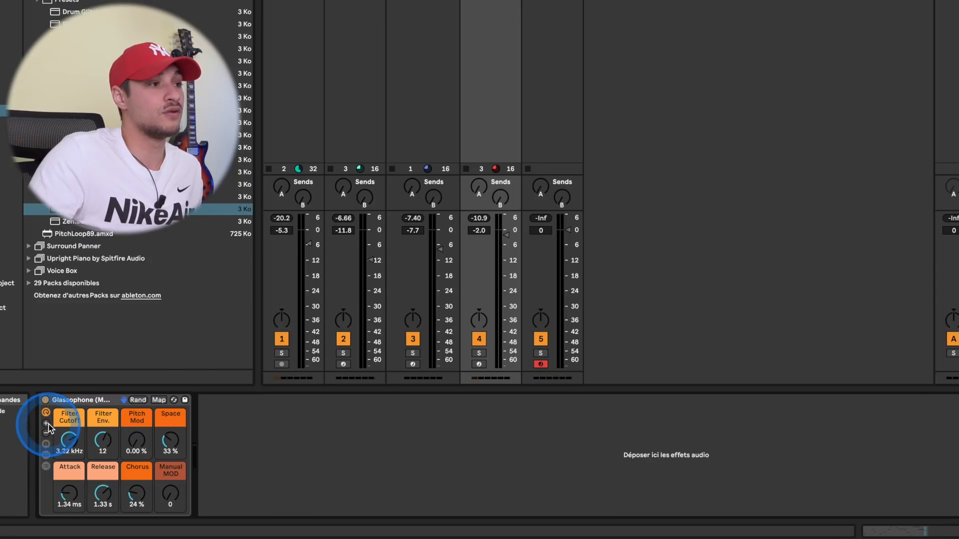
# Try expanding the Glassophone rack to 16 macros, set Macro 10 to 3, and reduce the rack back to eight macros
pyautogui.click(45, 423)
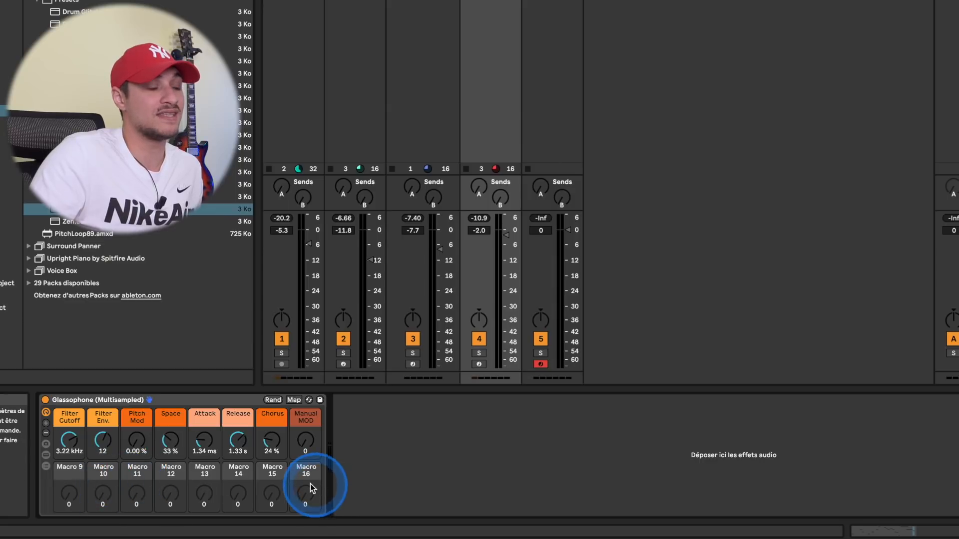
pyautogui.click(46, 444)
pyautogui.click(49, 445)
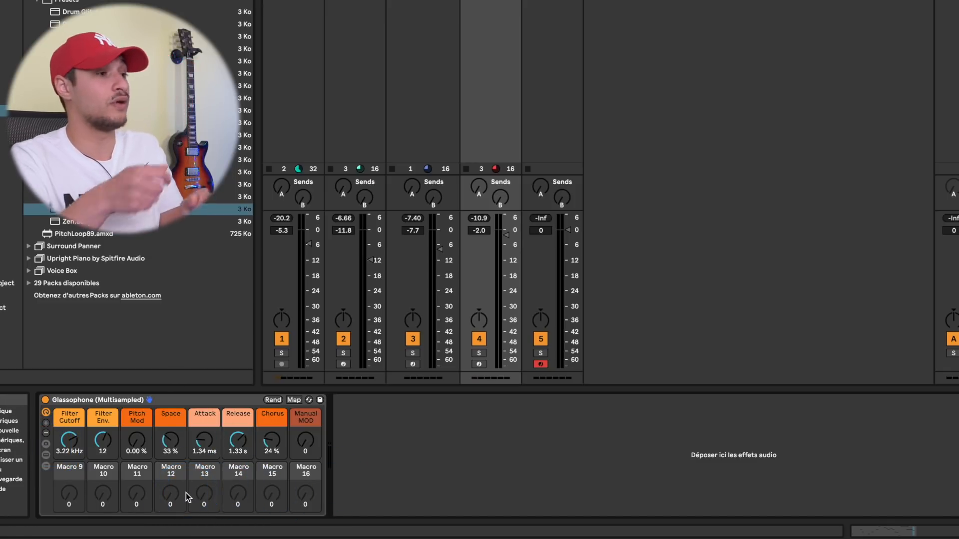
pyautogui.moveTo(103, 494); pyautogui.dragTo(103, 480)
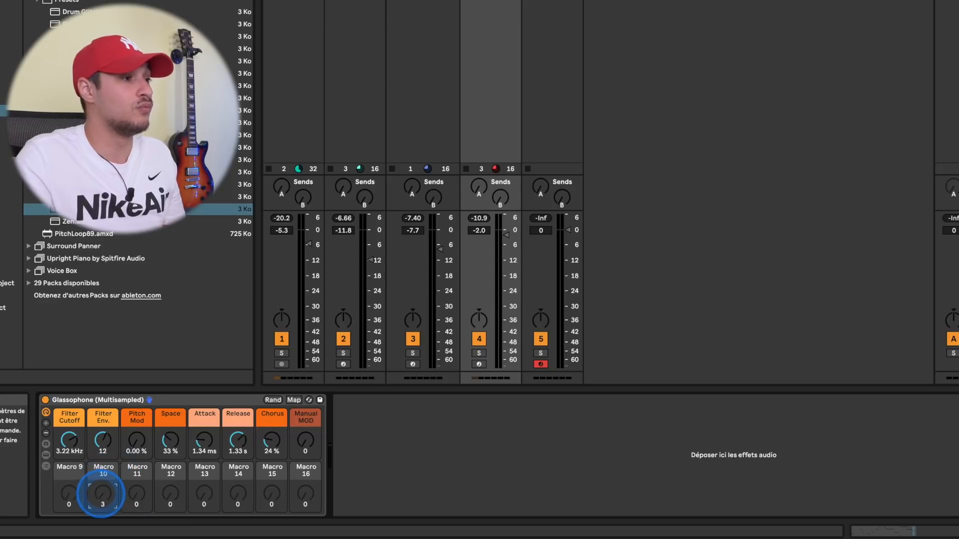
pyautogui.click(45, 433)
pyautogui.click(45, 433)
pyautogui.click(46, 427)
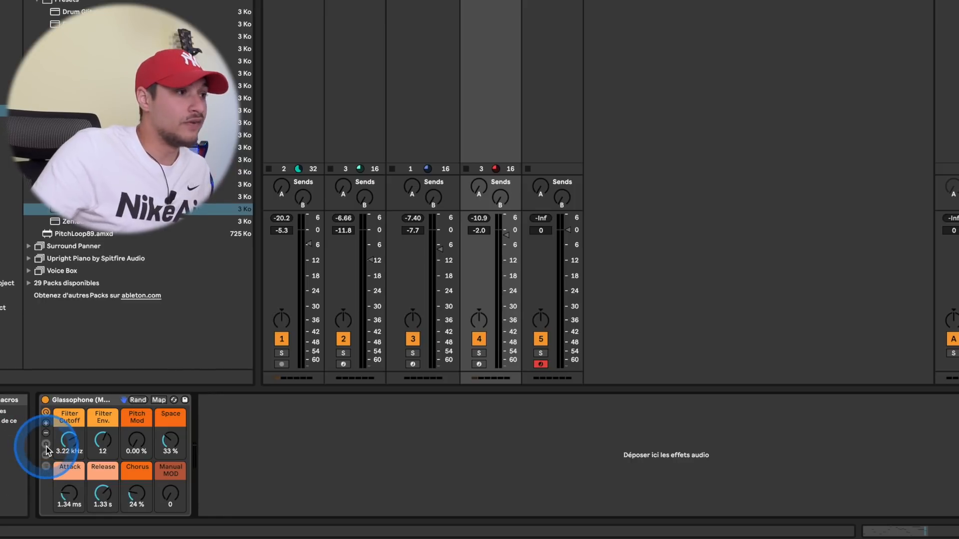
# Solo the Glassophone track and audition its Default, Manual MOD and Variation 1 macro variations during playback
pyautogui.click(46, 444)
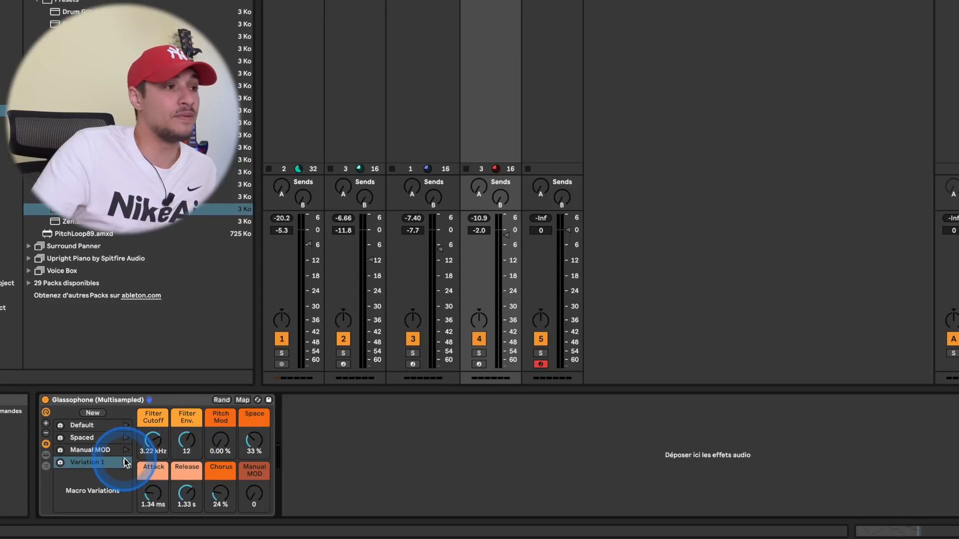
pyautogui.click(472, 352)
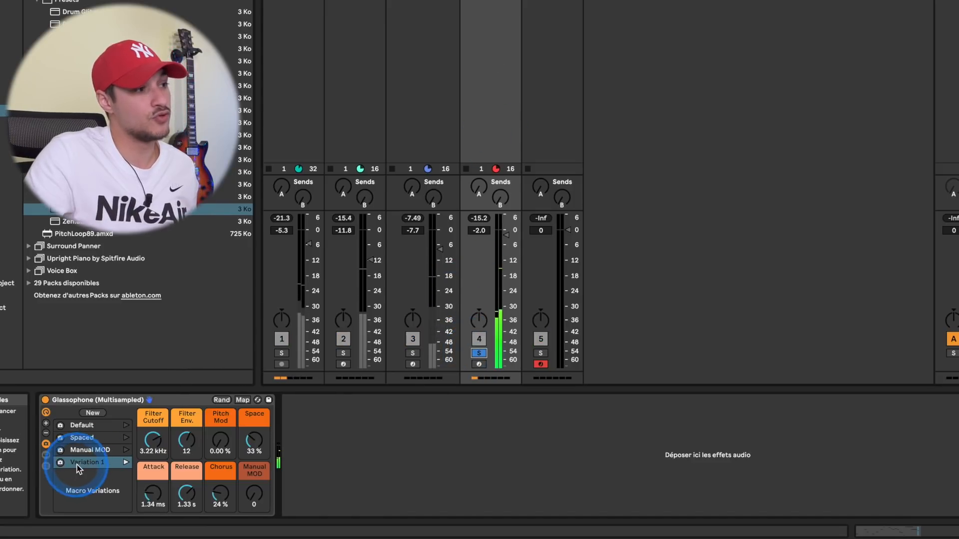
pyautogui.click(127, 462)
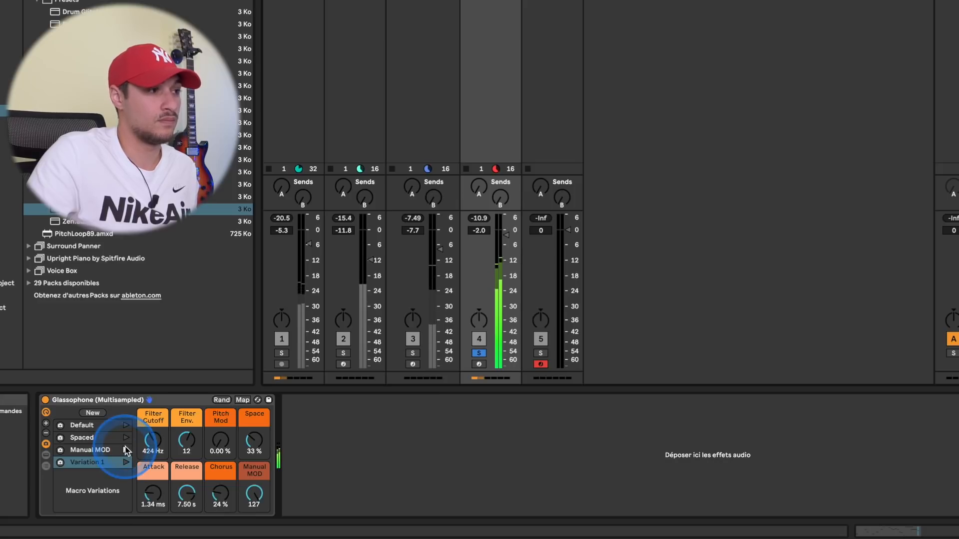
pyautogui.click(126, 426)
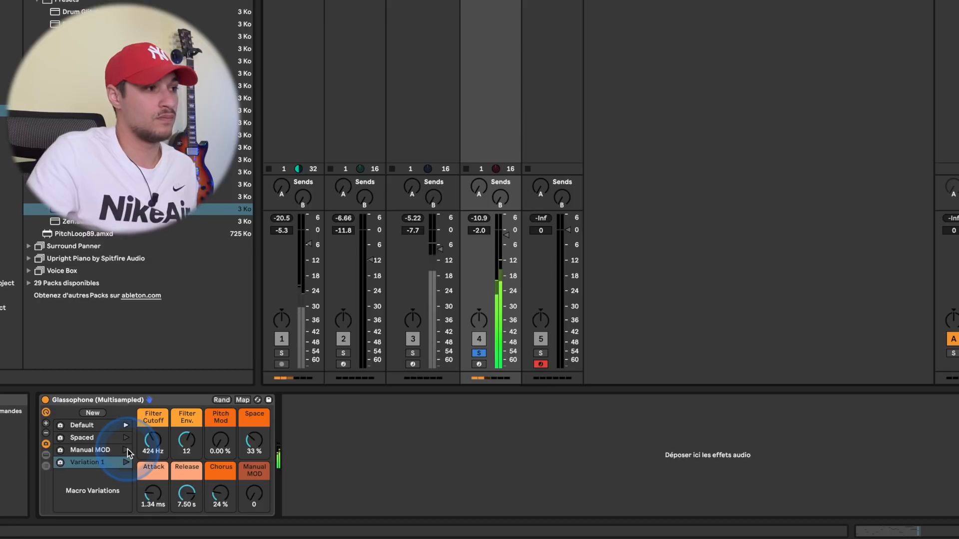
pyautogui.click(128, 449)
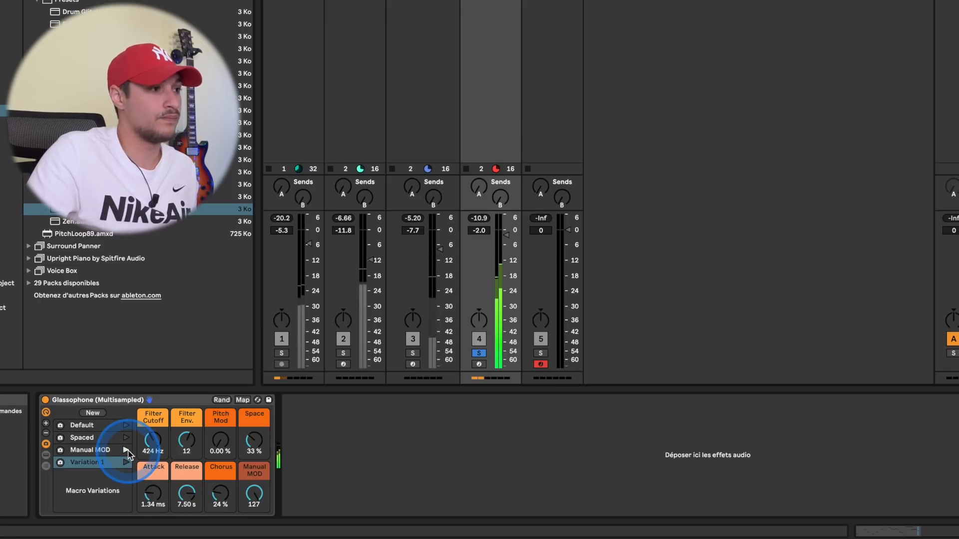
pyautogui.click(126, 459)
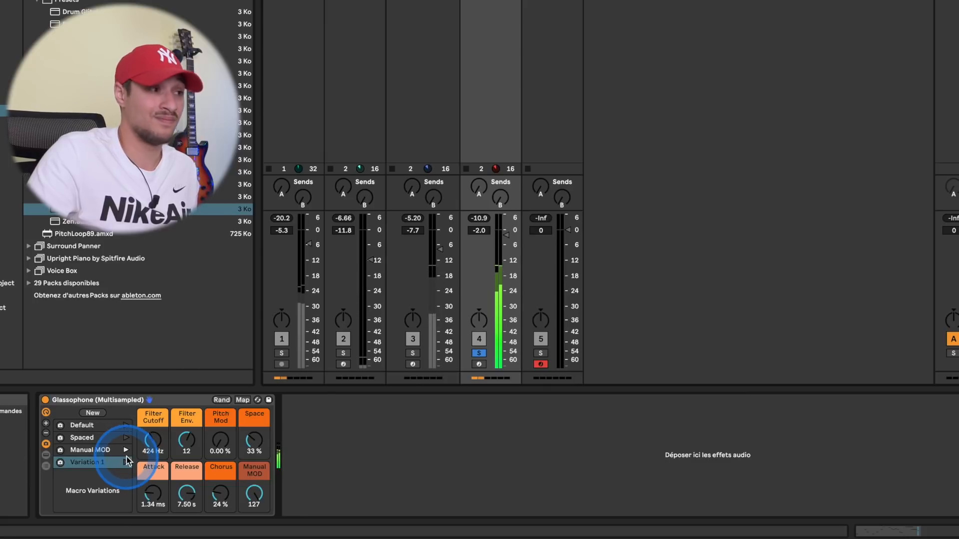
pyautogui.click(126, 462)
pyautogui.click(45, 443)
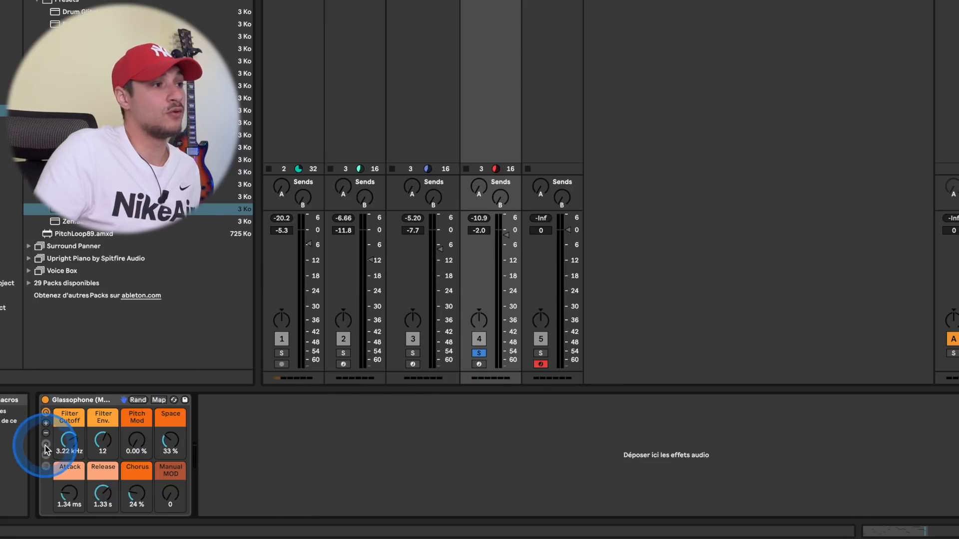
# Create a new Glassophone macro variation with 15.3 kHz filter cutoff, filter envelope -6, 3.88 % pitch mod, 54 % space and 72 % chorus
pyautogui.click(45, 444)
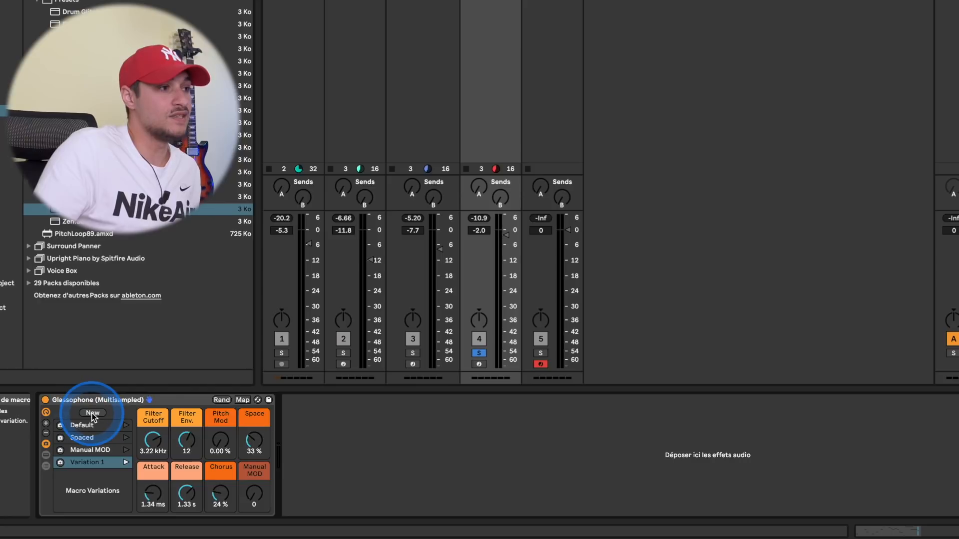
pyautogui.click(75, 475)
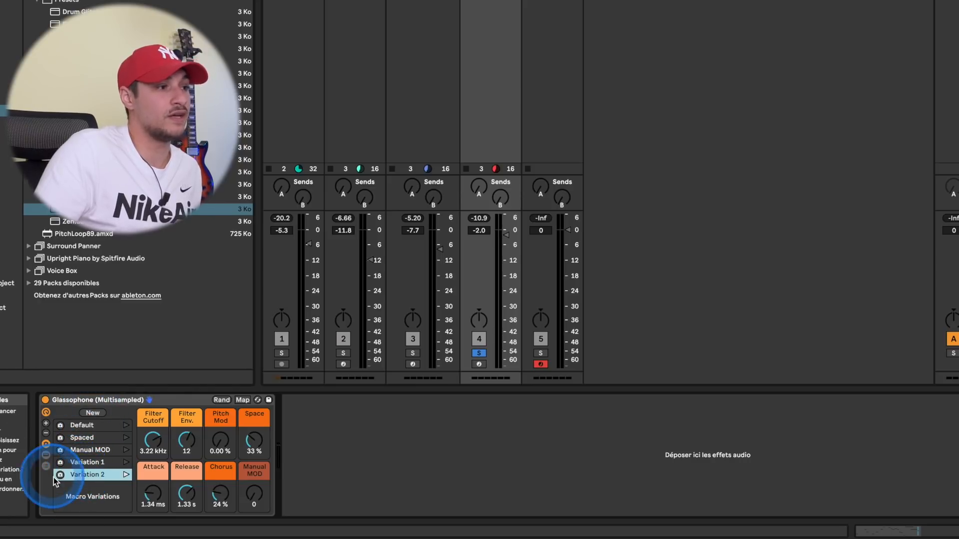
pyautogui.moveTo(153, 440); pyautogui.dragTo(153, 447)
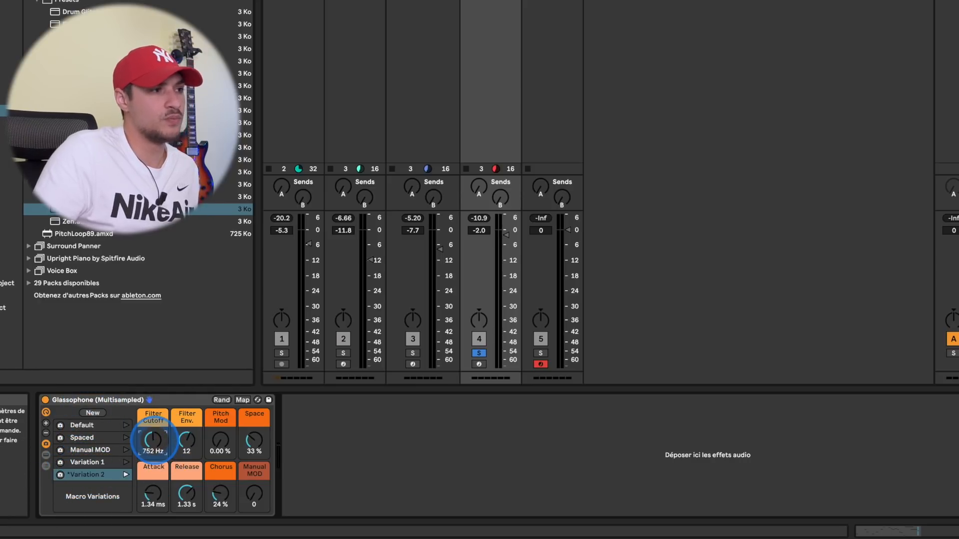
pyautogui.press('space')
pyautogui.moveTo(157, 444); pyautogui.dragTo(157, 442)
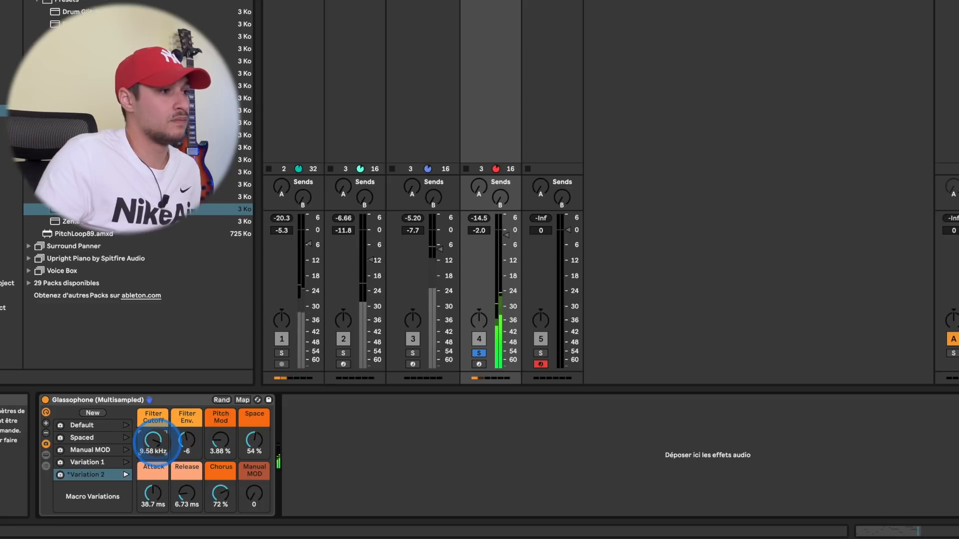
# Set Glassophone's attack to 7.56 ms, release to 2.59 ms and Manual MOD to 45, and store the macros in Variation 2
pyautogui.moveTo(184, 495); pyautogui.dragTo(160, 500)
pyautogui.moveTo(255, 497); pyautogui.dragTo(256, 492)
pyautogui.press('space')
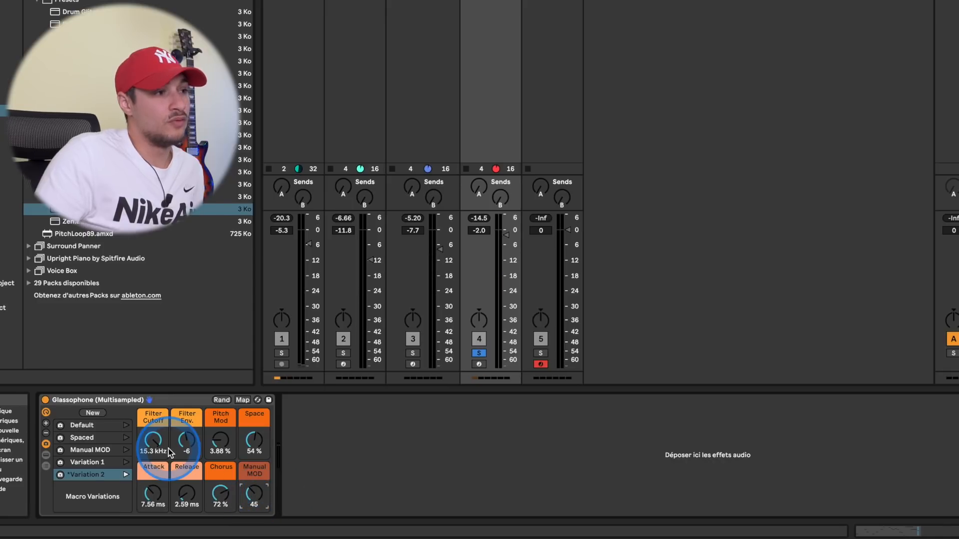
pyautogui.click(60, 475)
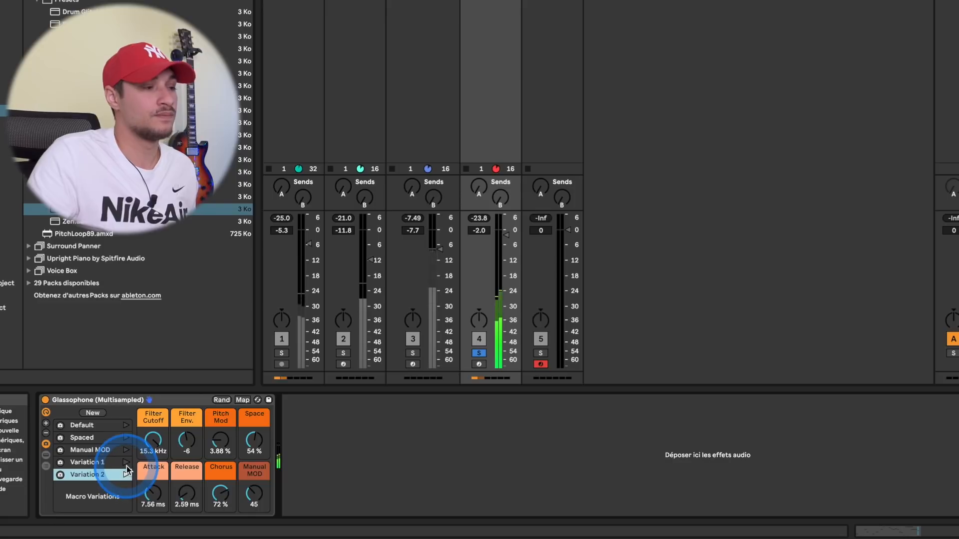
# Audition Glassophone's Spaced and Variation 1 macro variations during playback
pyautogui.click(127, 440)
pyautogui.click(128, 462)
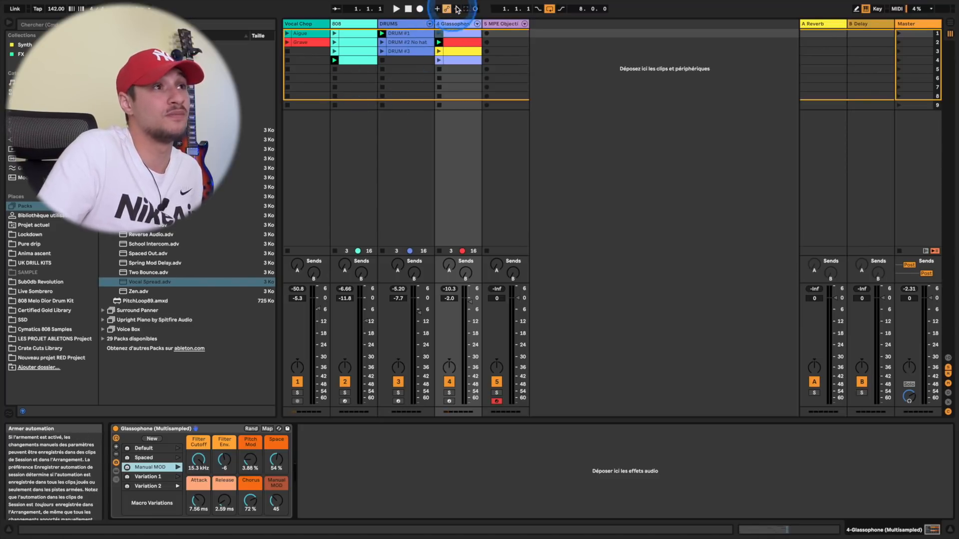
# Arm the Glassophone track and record macro automation into its playing clip by alternating between Variation 2, Manual MOD and Variation 1
pyautogui.click(449, 401)
pyautogui.click(475, 9)
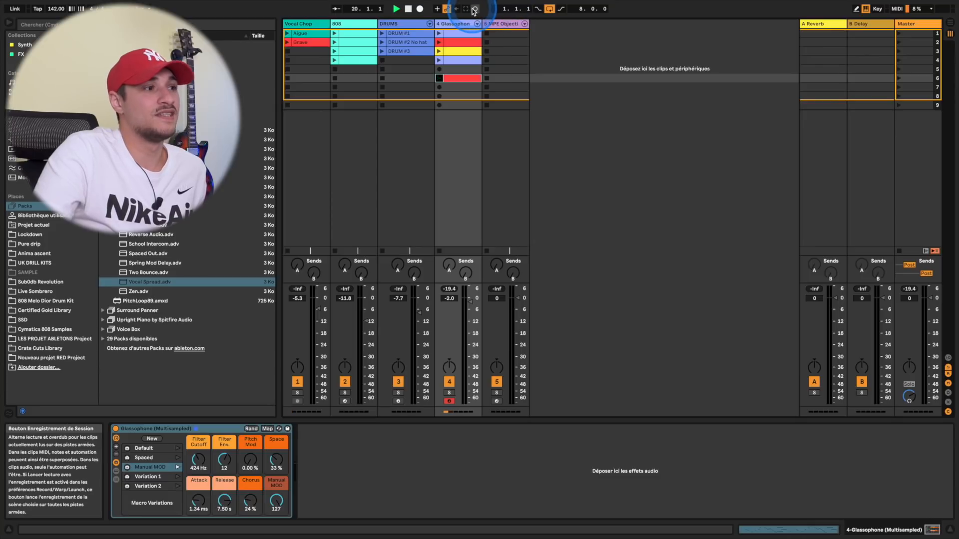
pyautogui.click(177, 486)
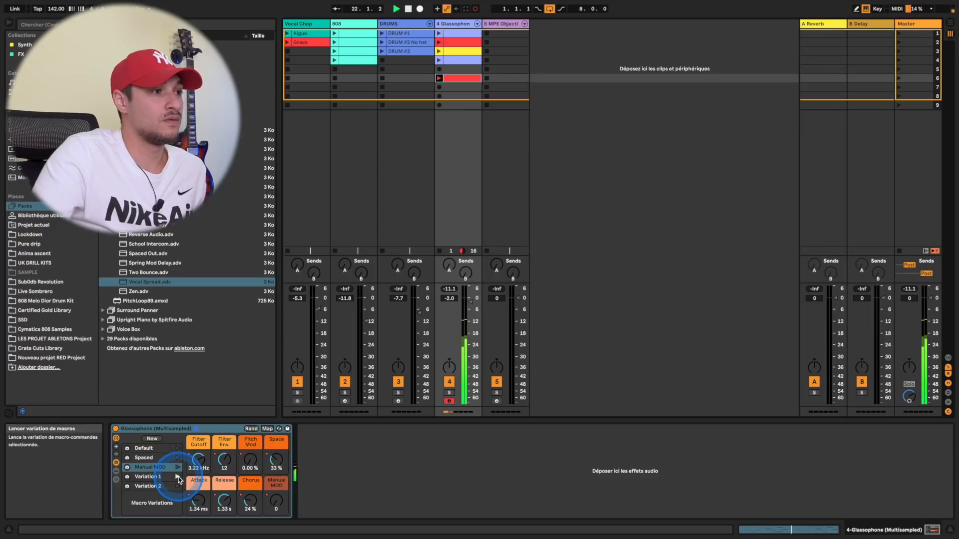
pyautogui.click(178, 468)
pyautogui.click(179, 478)
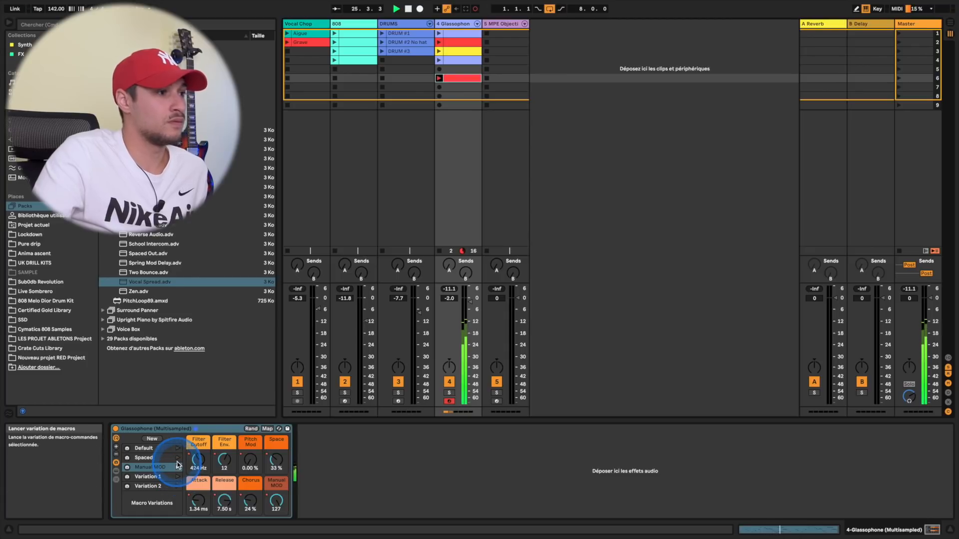
pyautogui.click(178, 467)
pyautogui.click(178, 478)
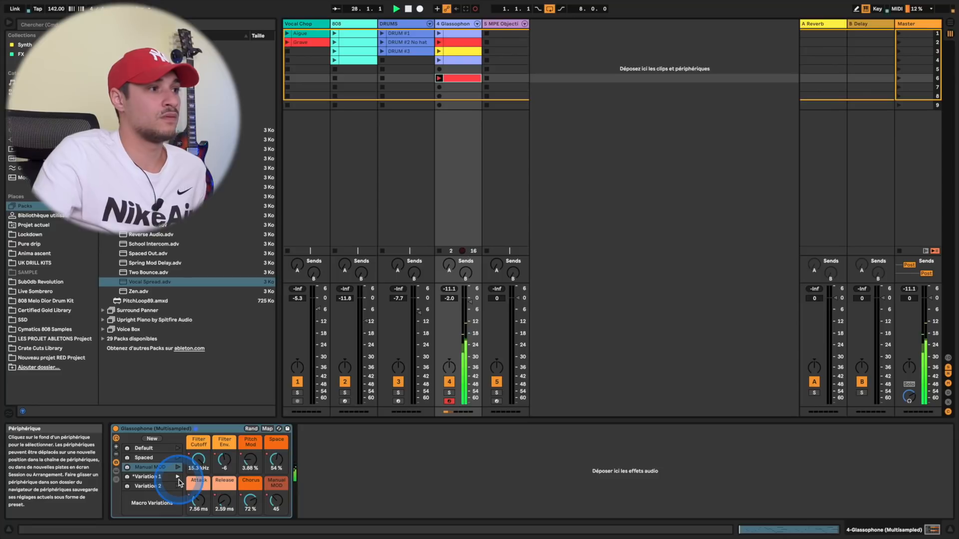